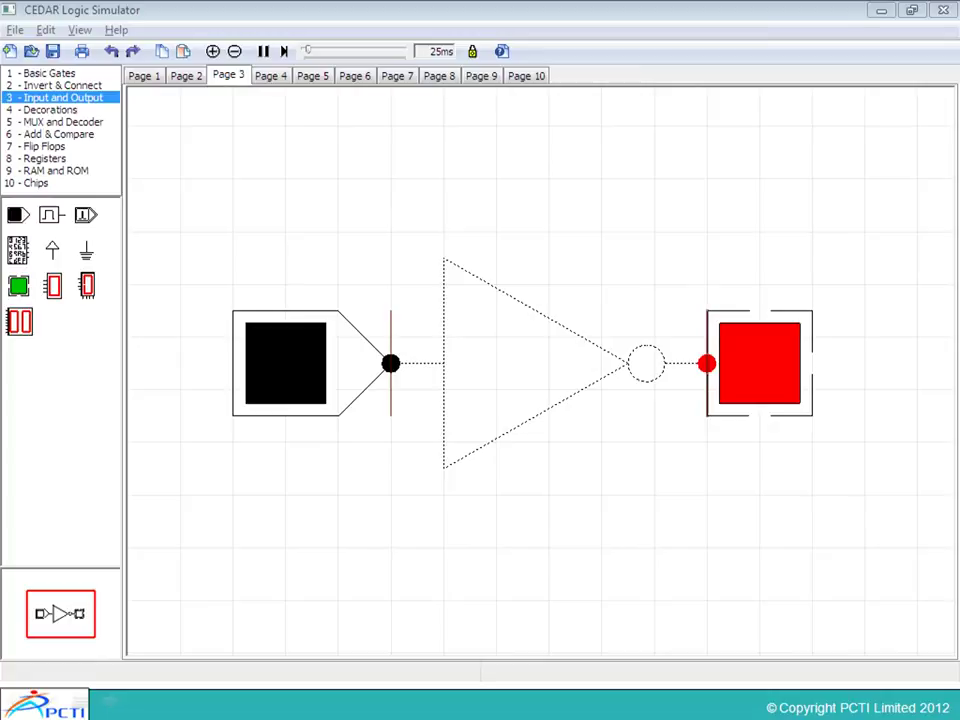
# On Page 4, place a two-input AND gate and connect an inverter to its output.
pyautogui.click(270, 75)
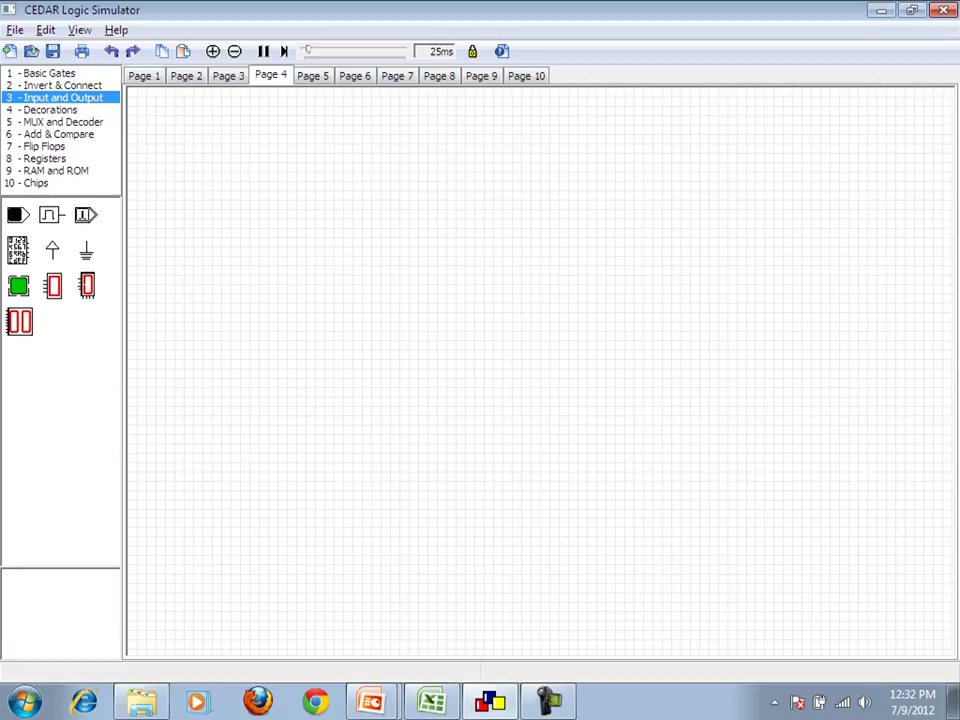
pyautogui.click(49, 73)
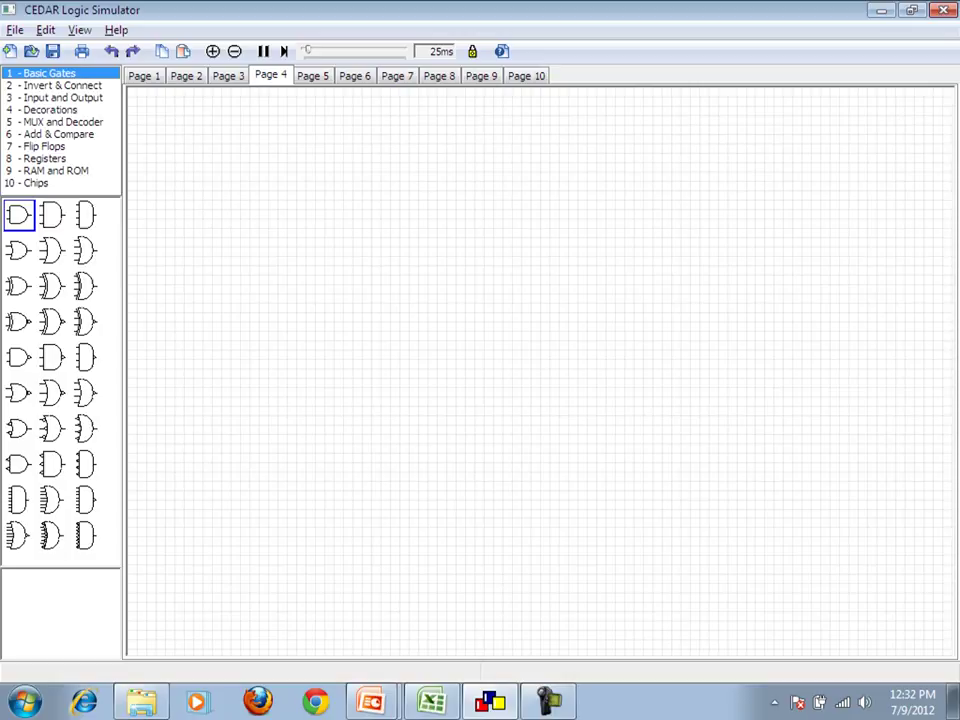
pyautogui.moveTo(18, 215); pyautogui.dragTo(365, 195)
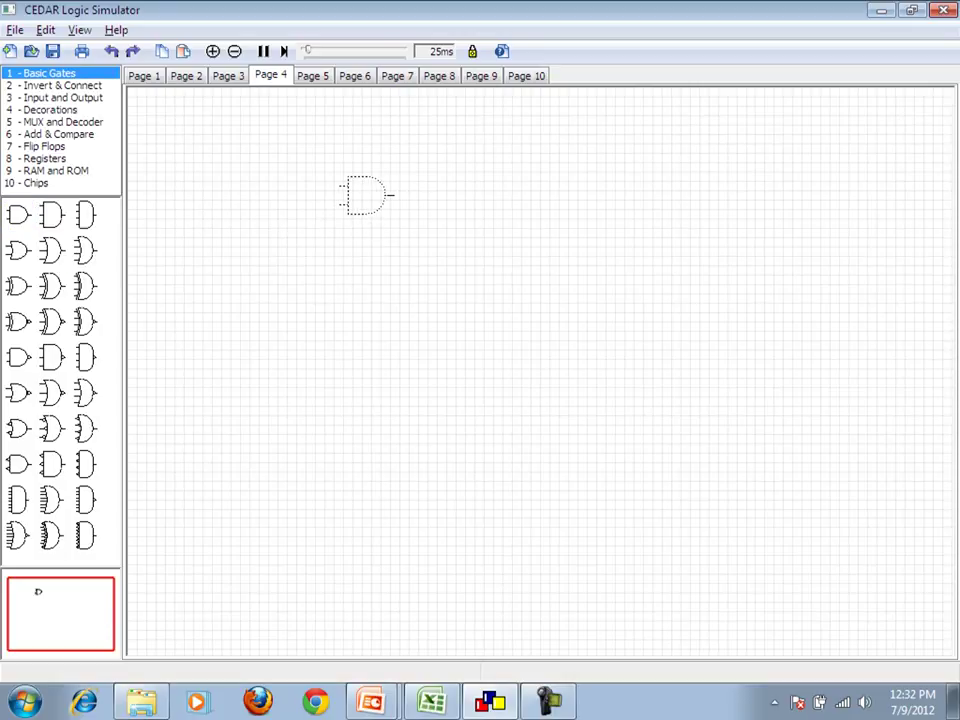
pyautogui.click(62, 86)
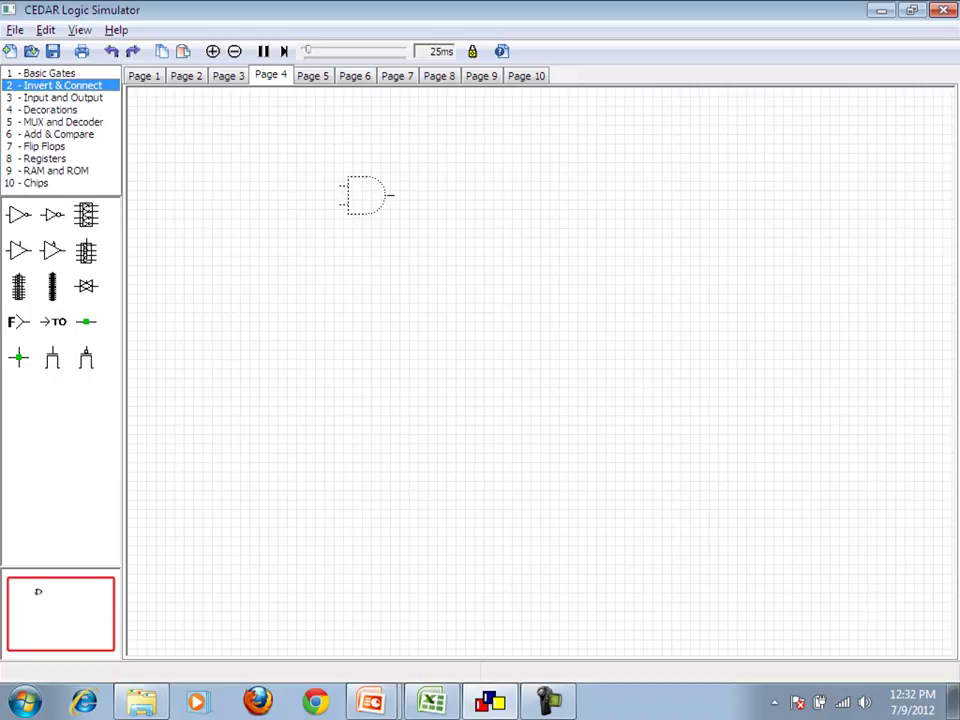
pyautogui.moveTo(18, 215); pyautogui.dragTo(425, 195)
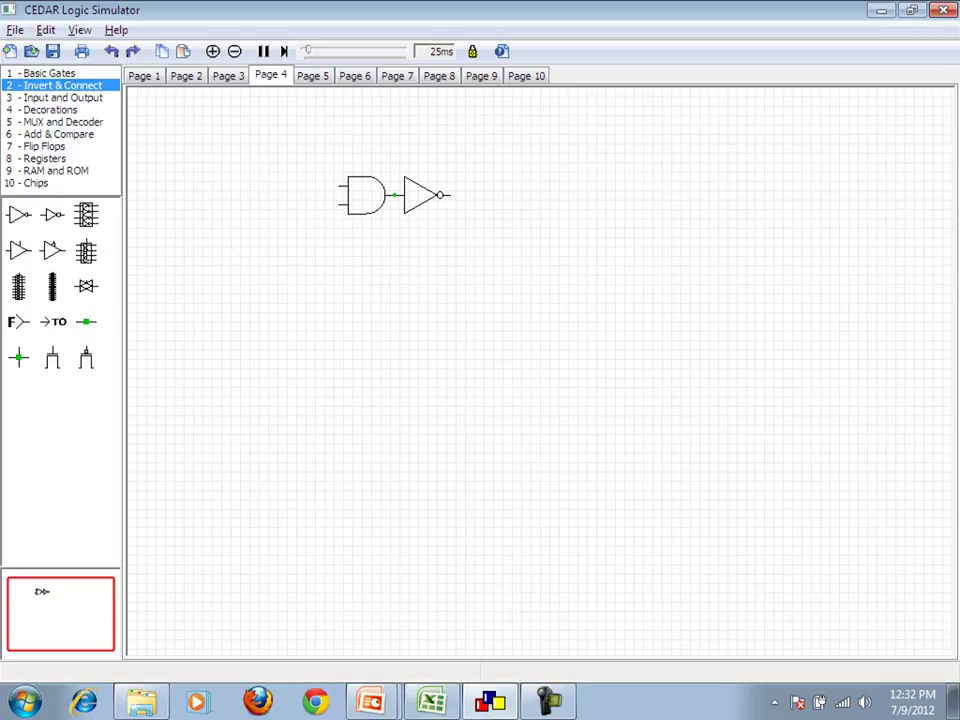
# Attach a toggle switch to each AND gate input and an LED to the inverter's output.
pyautogui.click(62, 97)
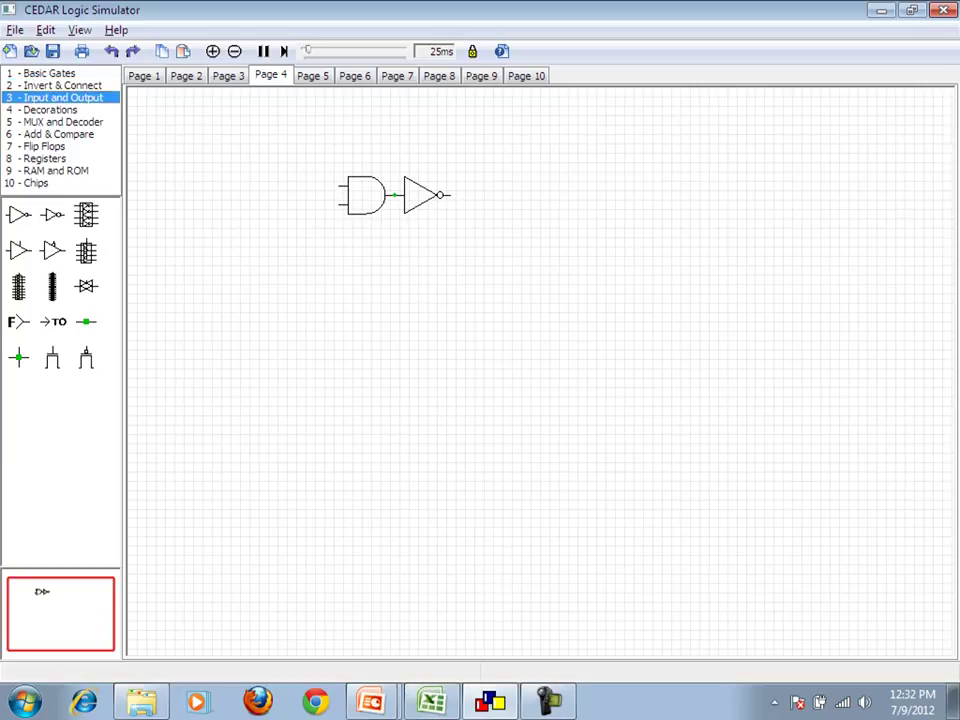
pyautogui.moveTo(17, 215); pyautogui.dragTo(315, 186)
pyautogui.moveTo(17, 215)
pyautogui.mouseDown()
pyautogui.moveTo(301, 217)
pyautogui.moveTo(311, 204)
pyautogui.mouseUp()
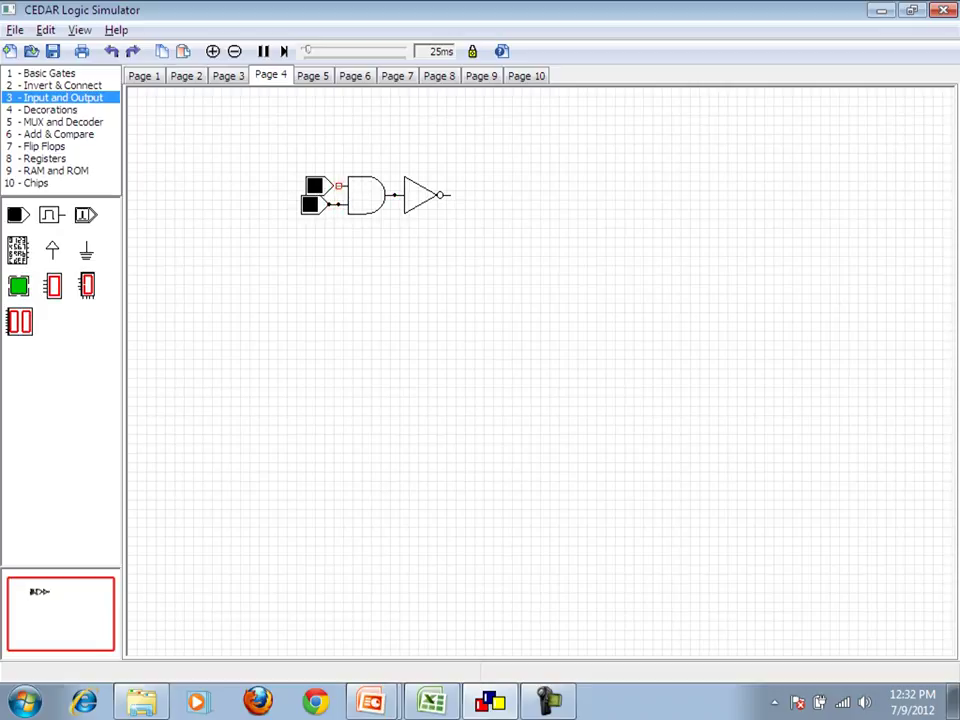
pyautogui.moveTo(18, 286); pyautogui.dragTo(465, 195)
# Switch to the Excel workbook, review the AND and NOT gate truth tables, and add a new worksheet.
pyautogui.click(432, 702)
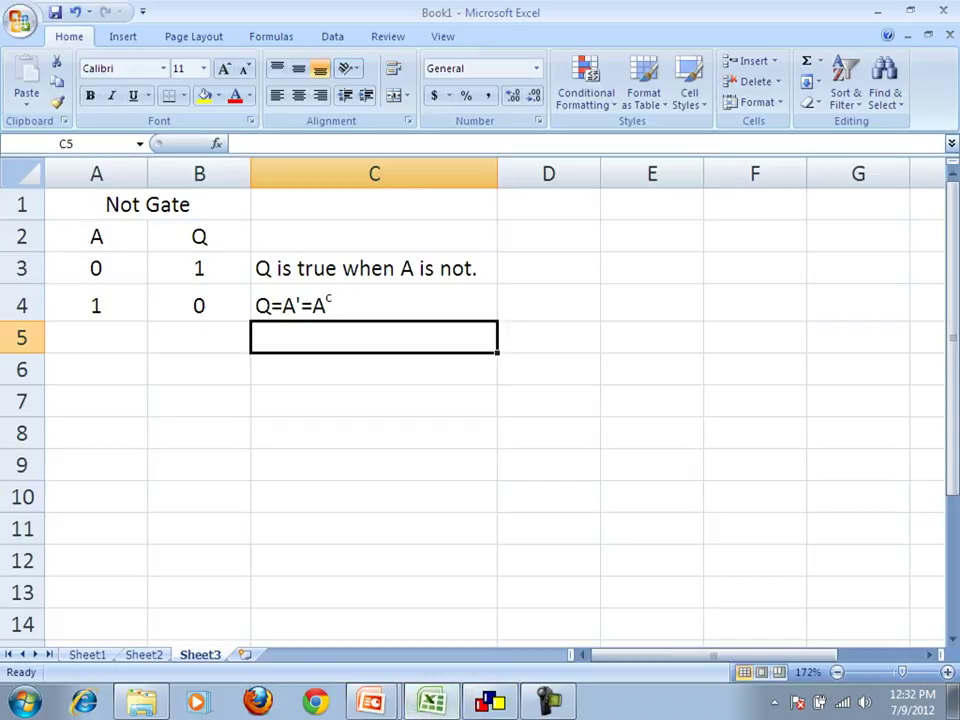
pyautogui.click(87, 655)
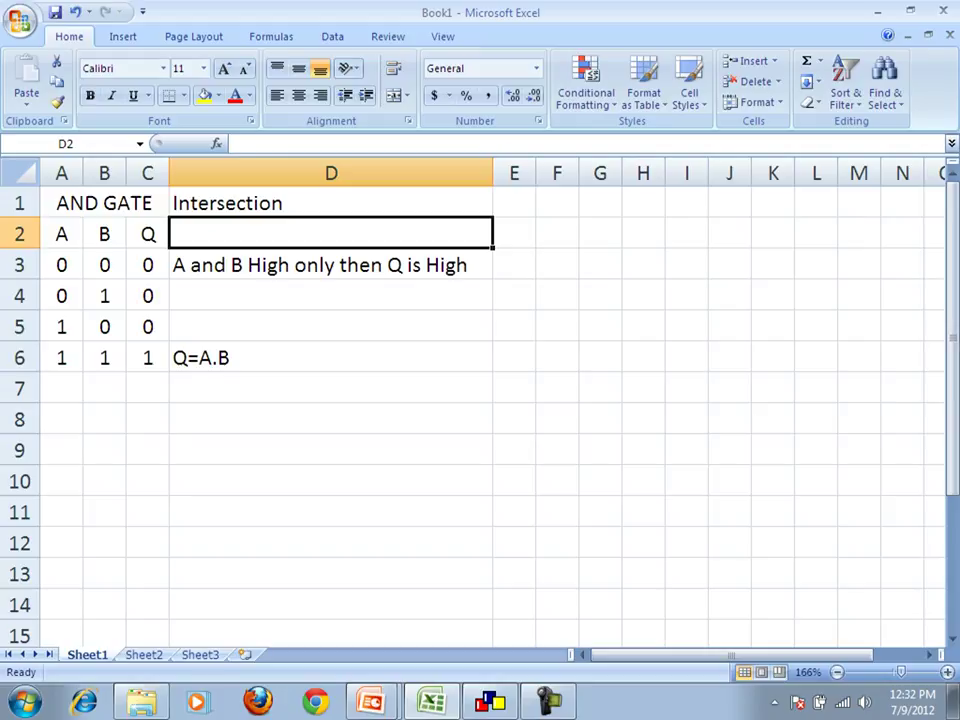
pyautogui.click(147, 265)
pyautogui.click(147, 327)
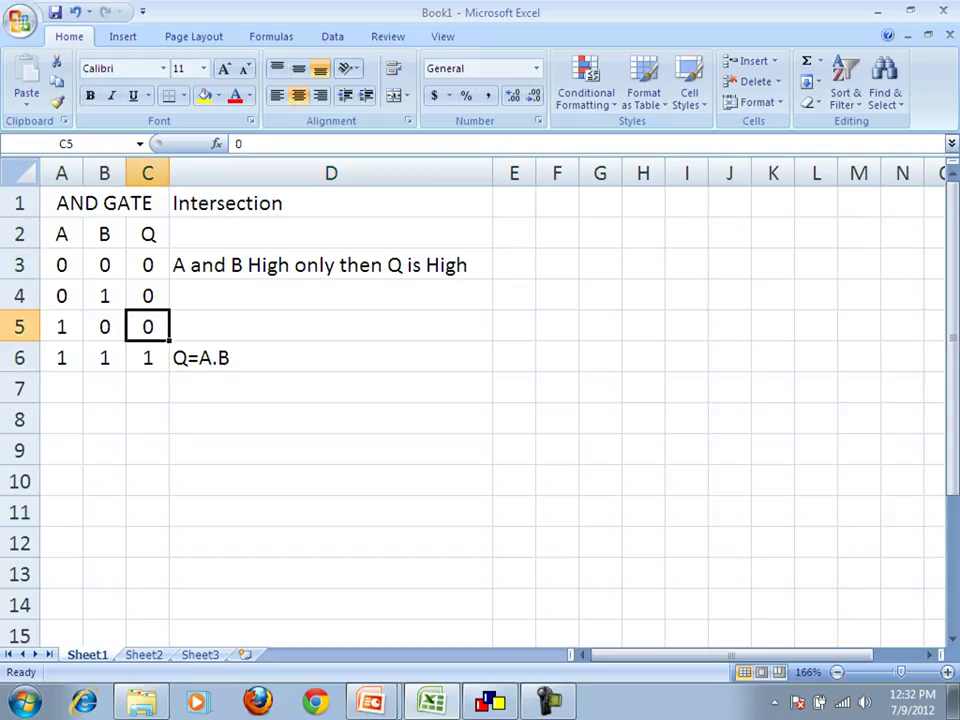
pyautogui.hotkey('ctrl', 'pagedown')
pyautogui.hotkey('ctrl', 'pagedown')
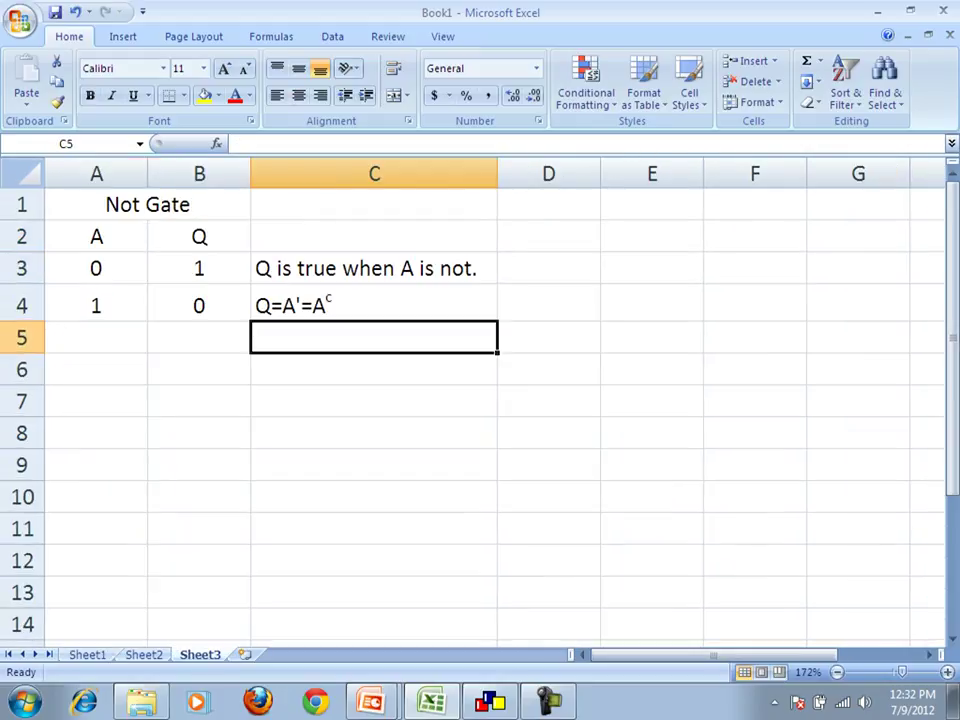
pyautogui.hotkey('shift', 'F11')
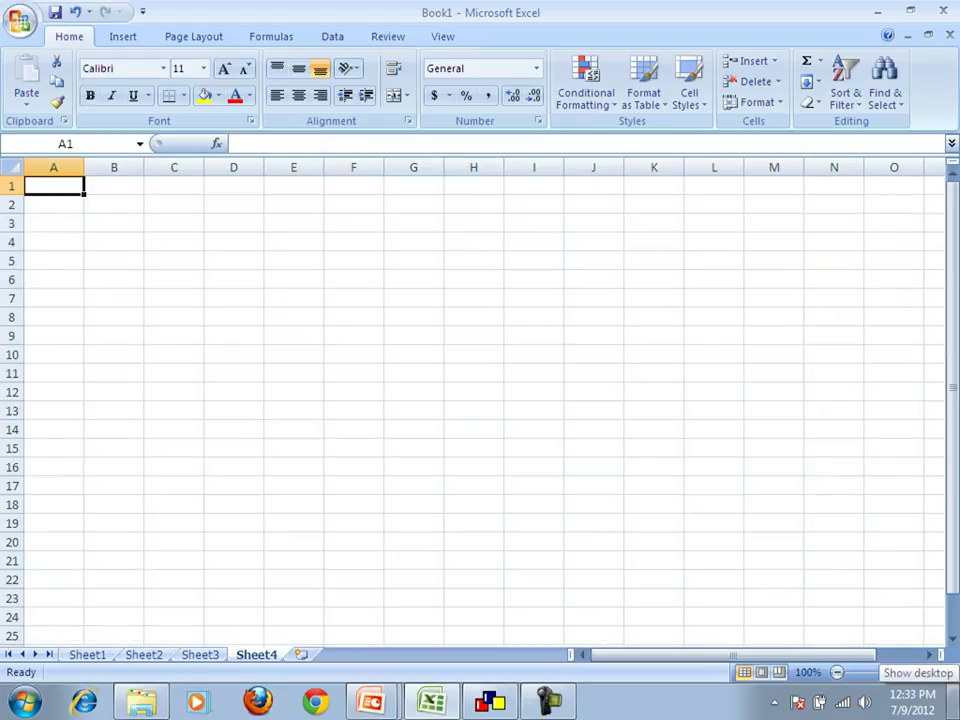
# Merge and center cells A1:C1 on the new sheet and enter the title NAND.
pyautogui.hotkey('shift', 'Right')
pyautogui.hotkey('shift', 'Right')
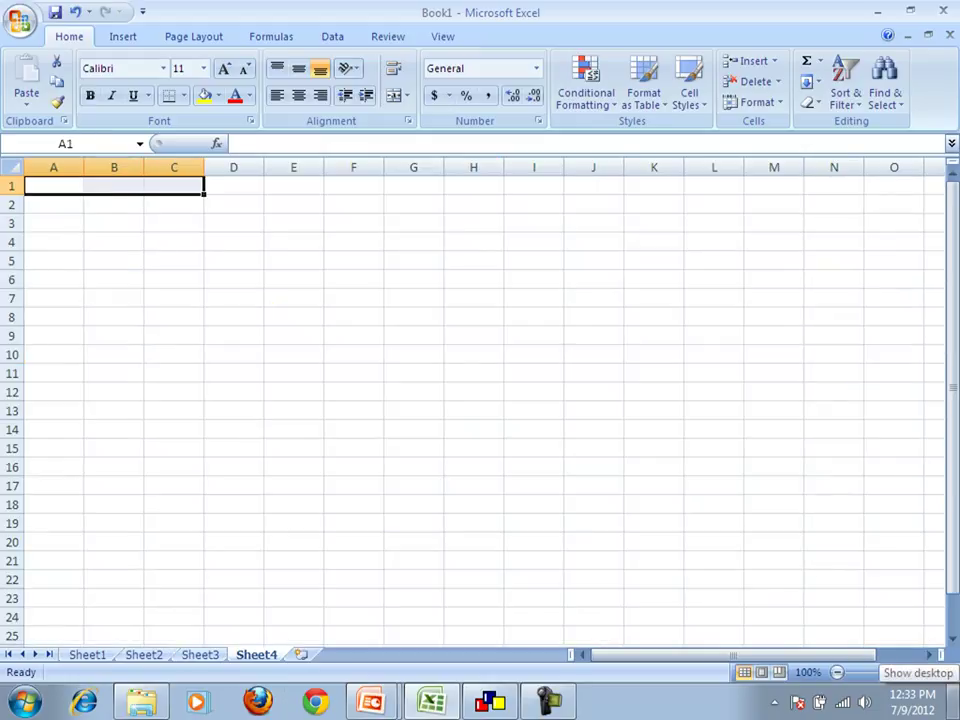
pyautogui.press('alt')
pyautogui.press('h')
pyautogui.write('m')
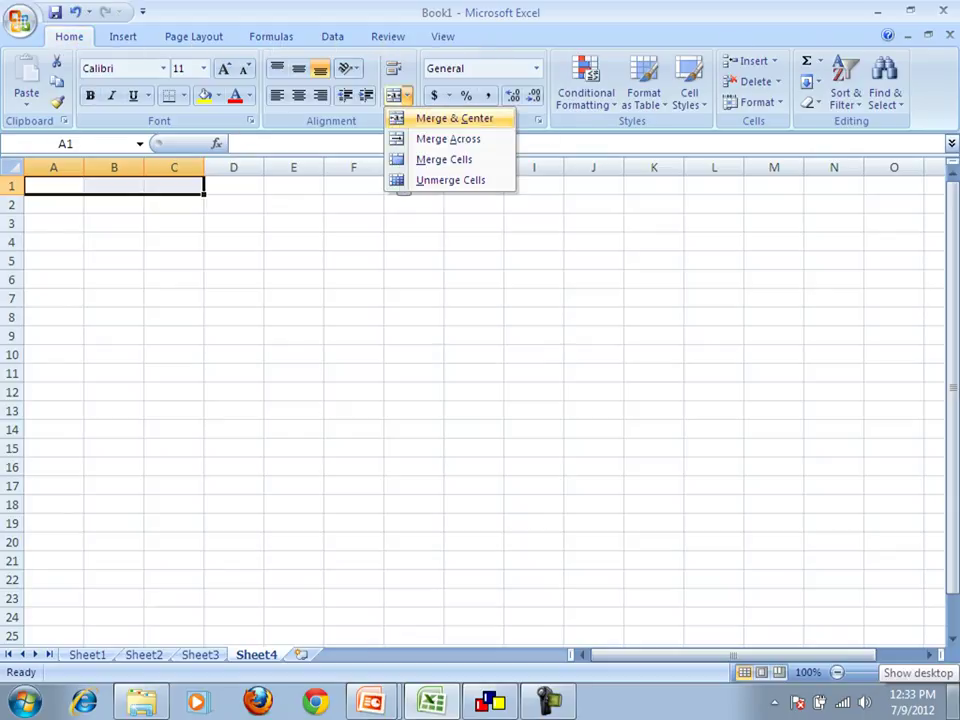
pyautogui.write('cNAND')
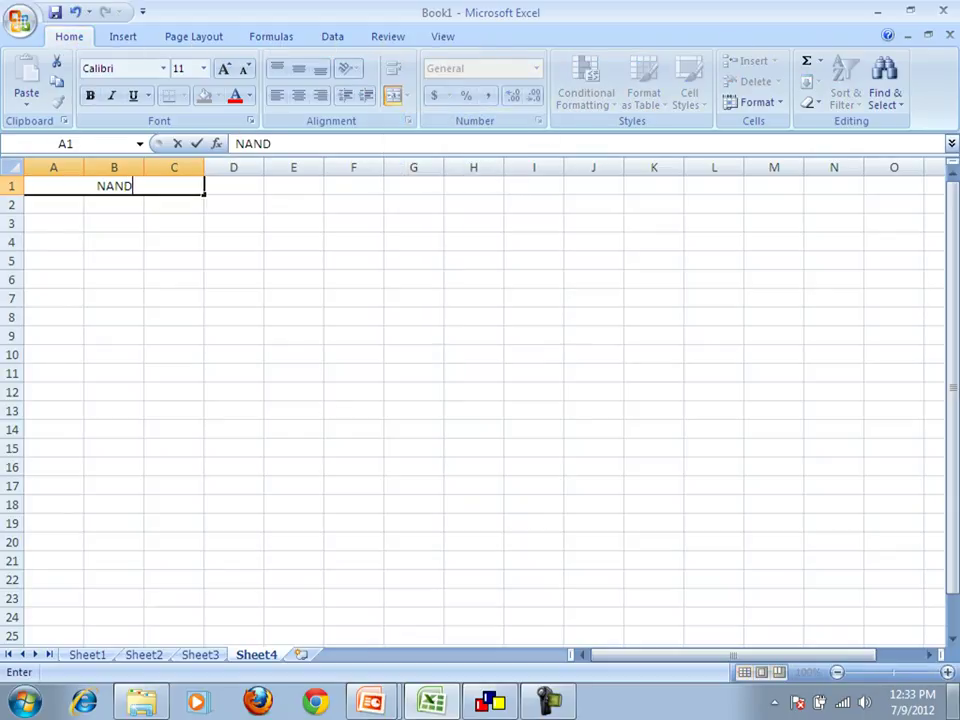
pyautogui.press('Return')
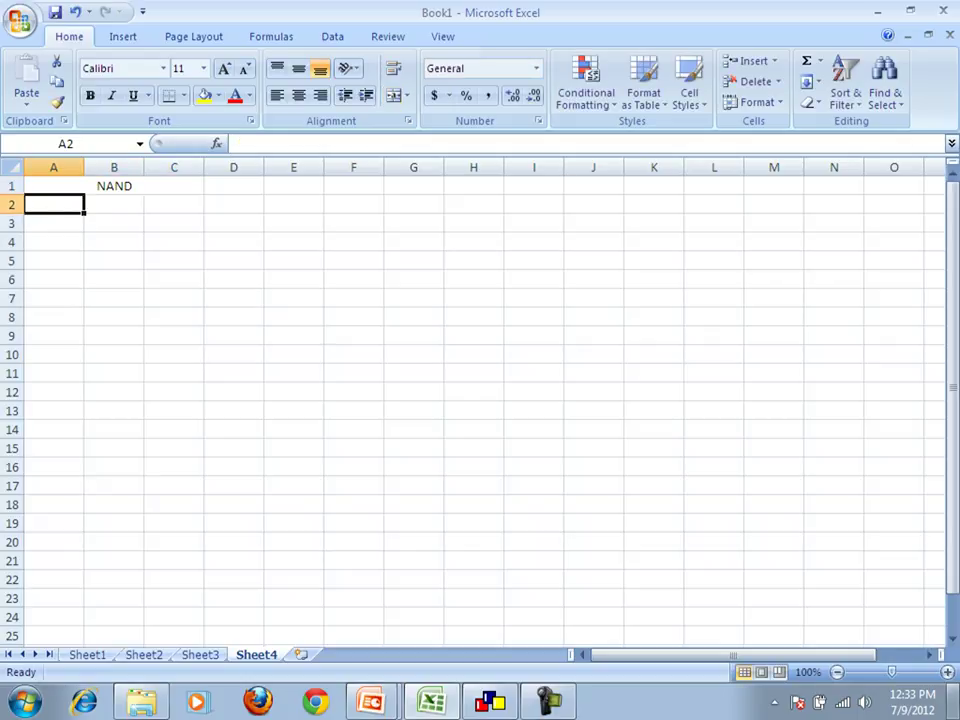
# Enter the column headings A, B and Q in cells A2 to C2.
pyautogui.write('A')
pyautogui.press('Tab')
pyautogui.write('B')
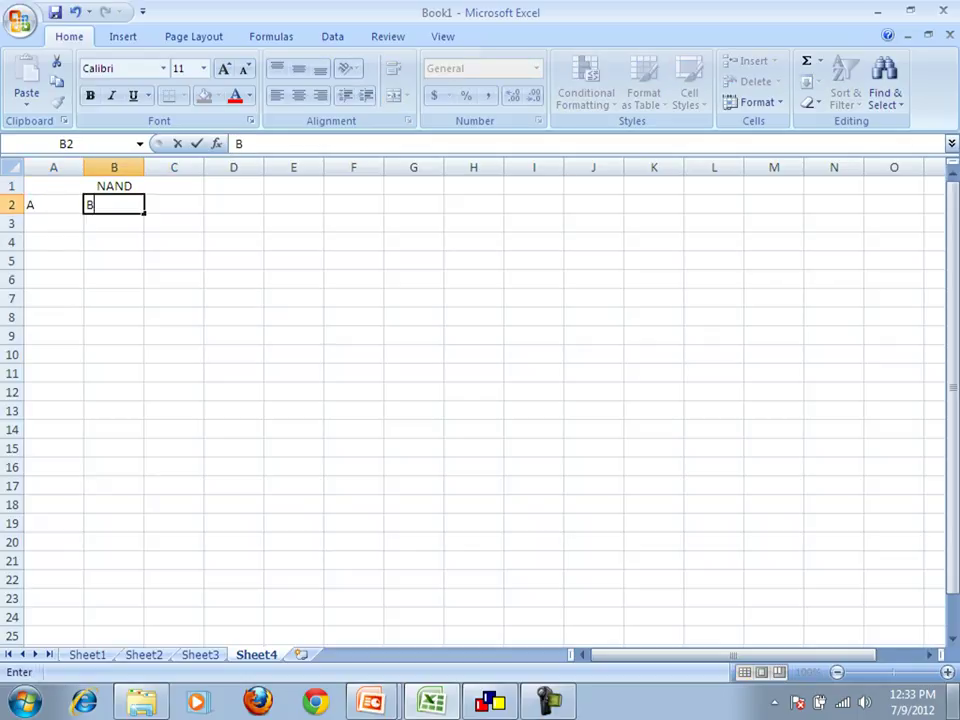
pyautogui.press('Tab')
pyautogui.write('Q')
pyautogui.press('Tab')
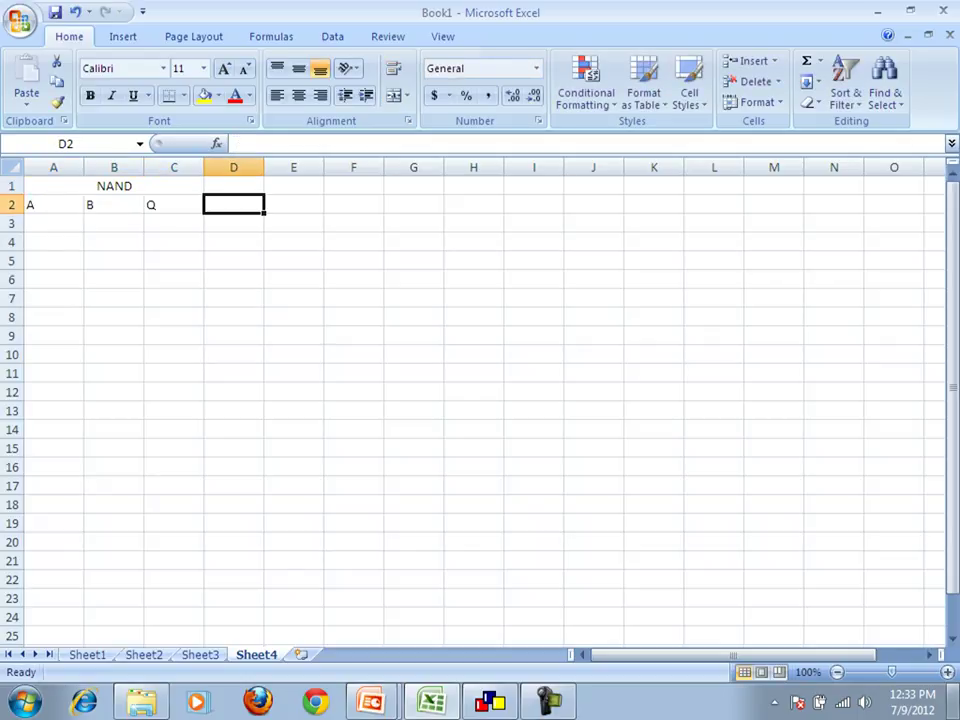
# Enter 0 in A3 and fill column B with 0, 1, 0, 1 in rows 3 to 6.
pyautogui.press('Left')
pyautogui.press('Left')
pyautogui.press('Left')
pyautogui.press('Down')
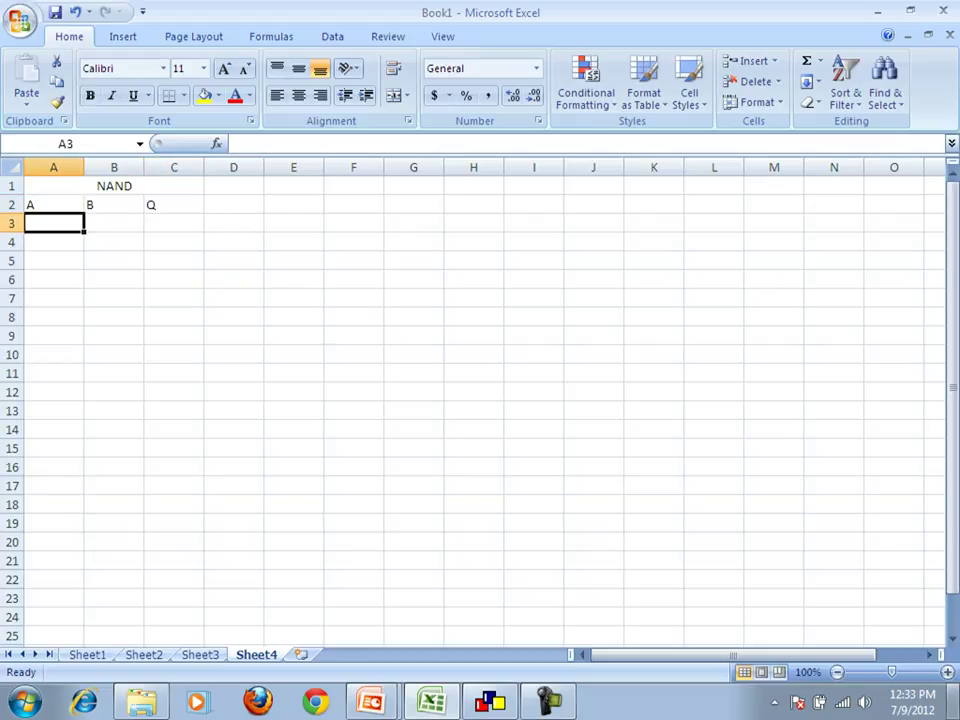
pyautogui.write('0')
pyautogui.press('Tab')
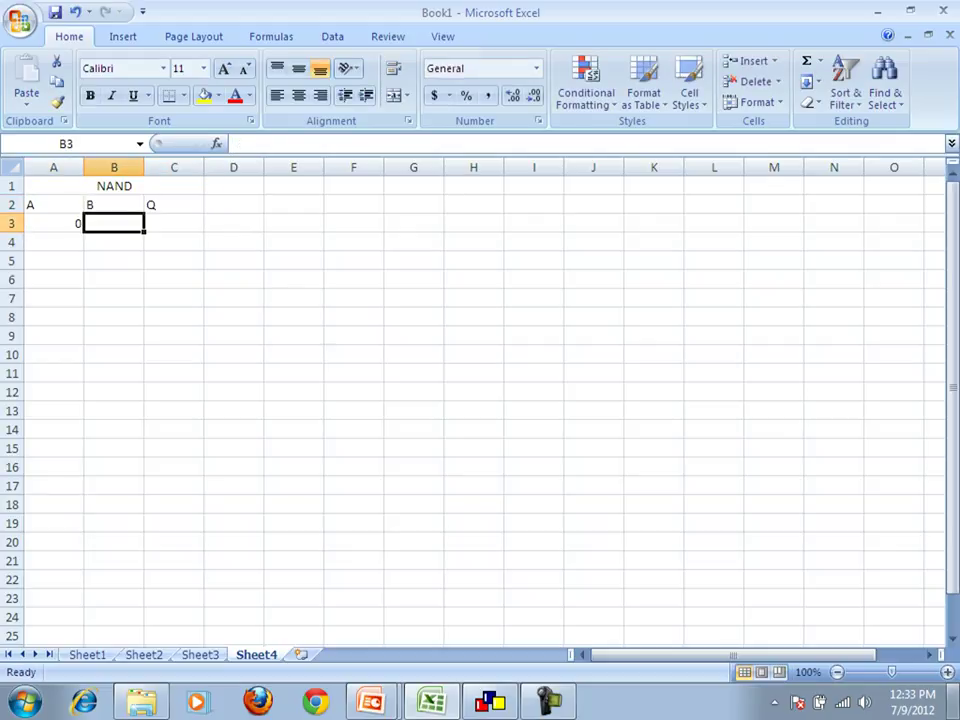
pyautogui.write('0')
pyautogui.press('Return')
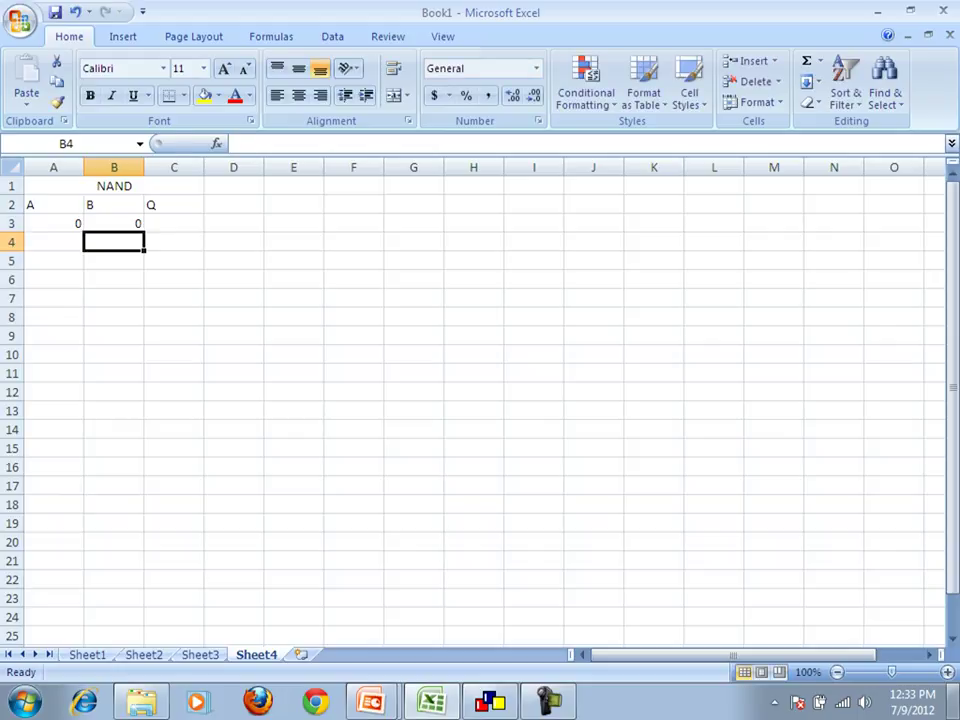
pyautogui.write('1')
pyautogui.press('Return')
pyautogui.write('0')
pyautogui.press('Return')
pyautogui.write('1')
pyautogui.press('Left')
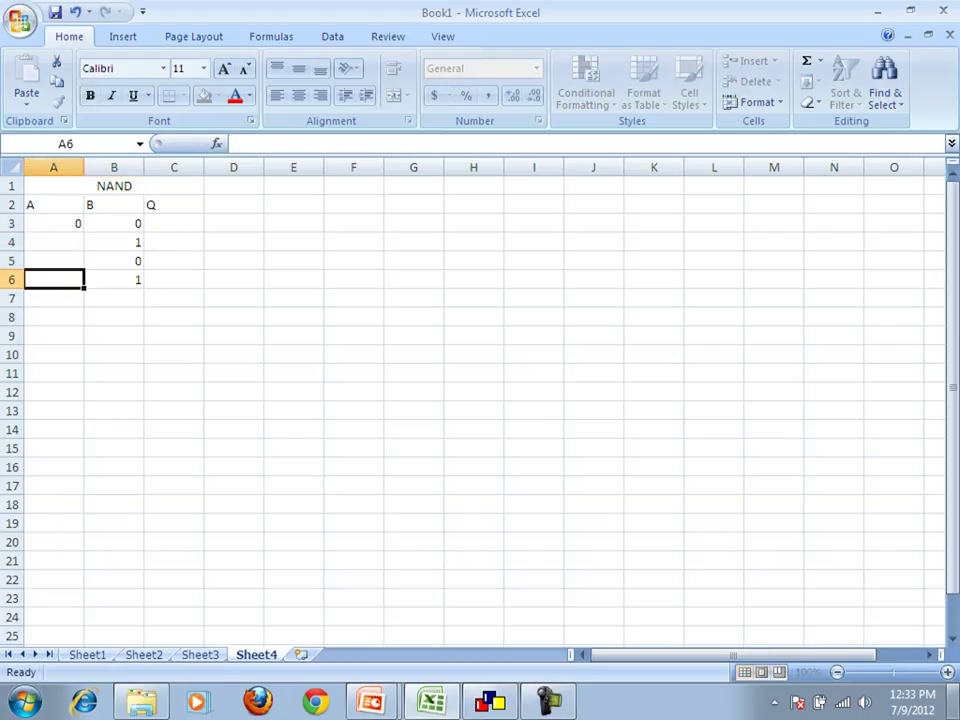
# Complete column A of the truth table so rows 3 to 6 read 0, 0, 1, 1.
pyautogui.press('Up')
pyautogui.press('Up')
pyautogui.press('Up')
pyautogui.hotkey('shift', 'Down')
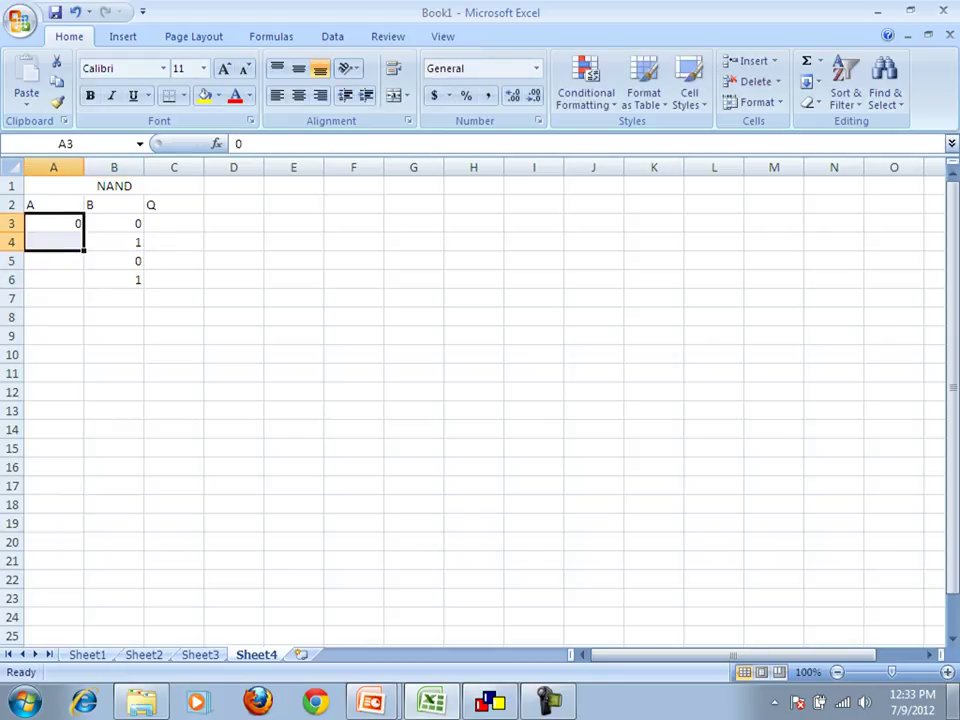
pyautogui.hotkey('ctrl', 'd')
pyautogui.press('Down')
pyautogui.press('Down')
pyautogui.write('1')
pyautogui.press('Return')
pyautogui.press('Up')
pyautogui.hotkey('shift', 'Down')
pyautogui.hotkey('ctrl', 'd')
pyautogui.press('Right')
pyautogui.press('Right')
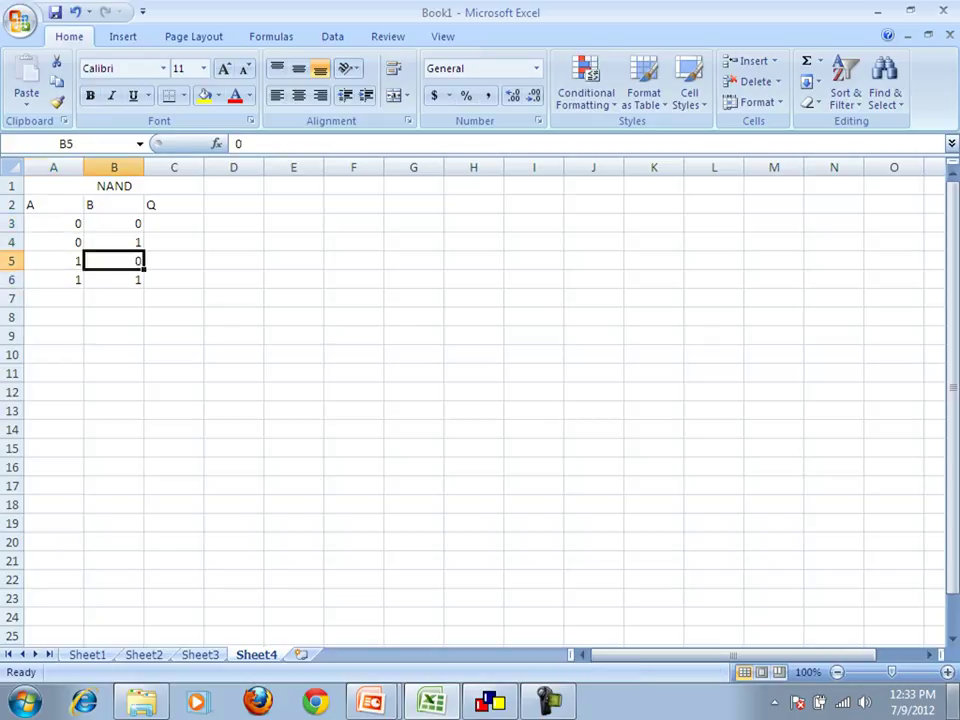
pyautogui.press('Up')
pyautogui.press('Up')
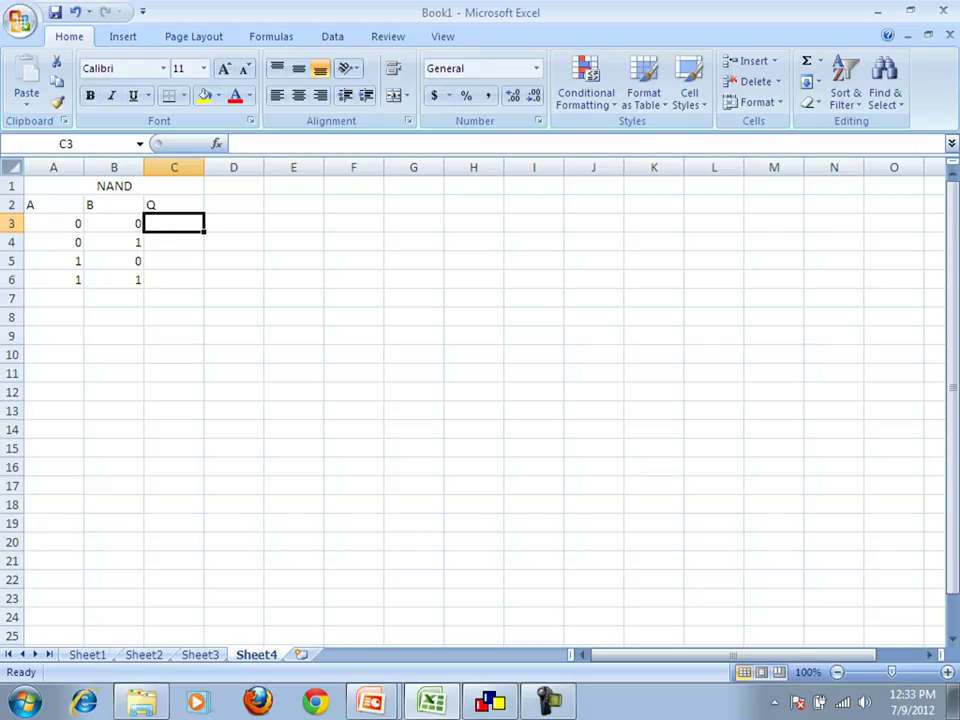
# Center the contents of all cells on the NAND sheet horizontally.
pyautogui.click(12, 167)
pyautogui.click(299, 95)
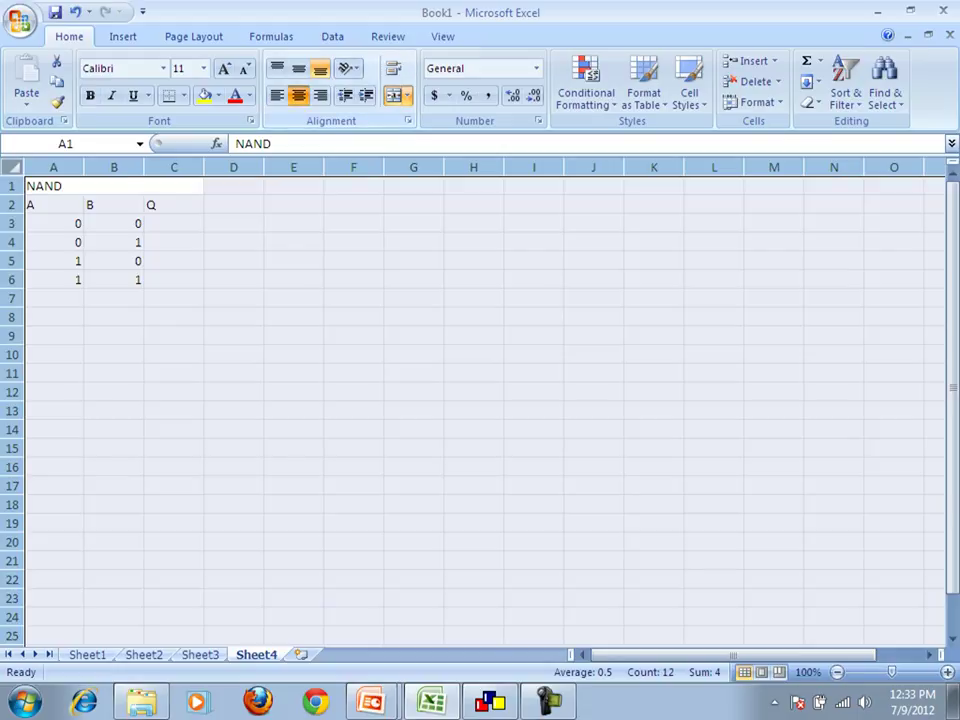
pyautogui.click(299, 95)
pyautogui.click(174, 224)
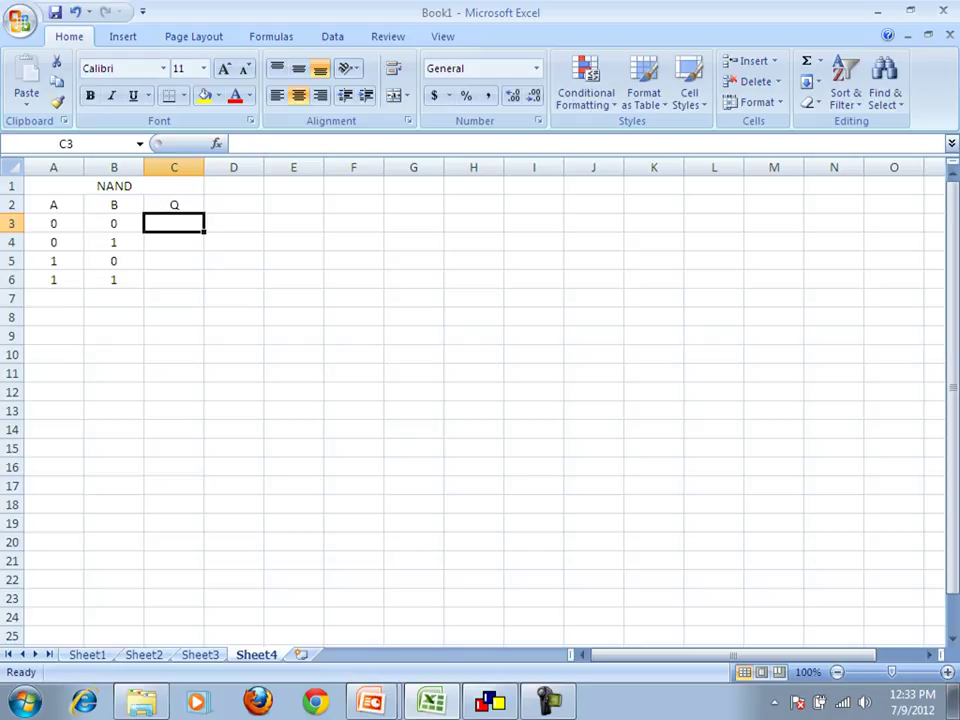
# Fill output column Q with 1, 1, 1, 0 in rows 3 to 6, inverting the AND gate outputs on Sheet1.
pyautogui.moveTo(891, 672); pyautogui.dragTo(903, 672)
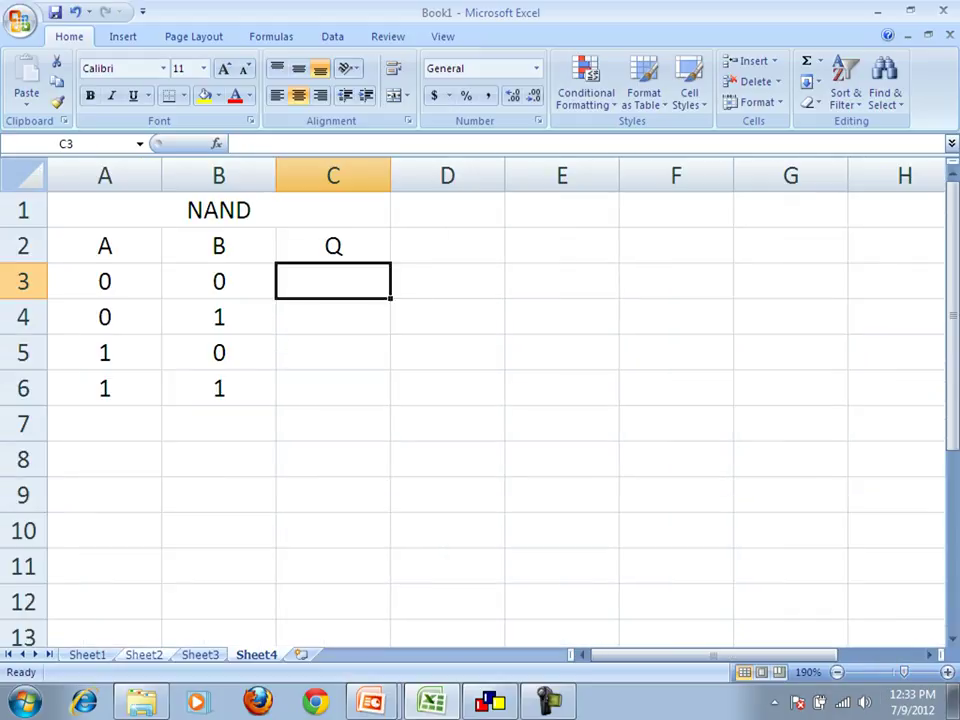
pyautogui.click(87, 655)
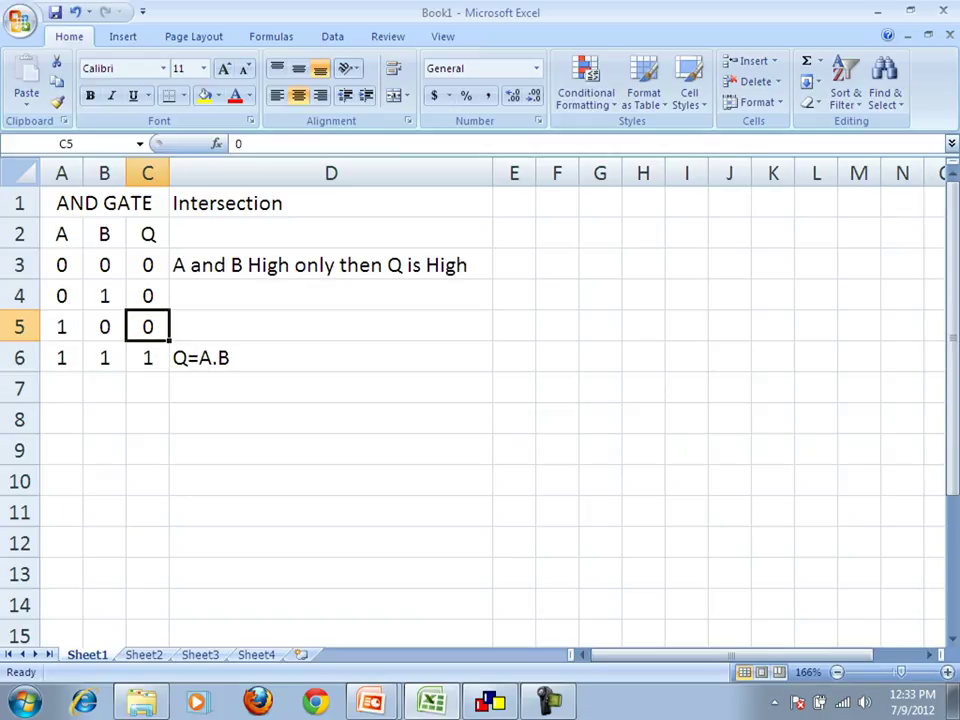
pyautogui.hotkey('ctrl', 'pagedown')
pyautogui.hotkey('ctrl', 'pagedown')
pyautogui.hotkey('ctrl', 'pagedown')
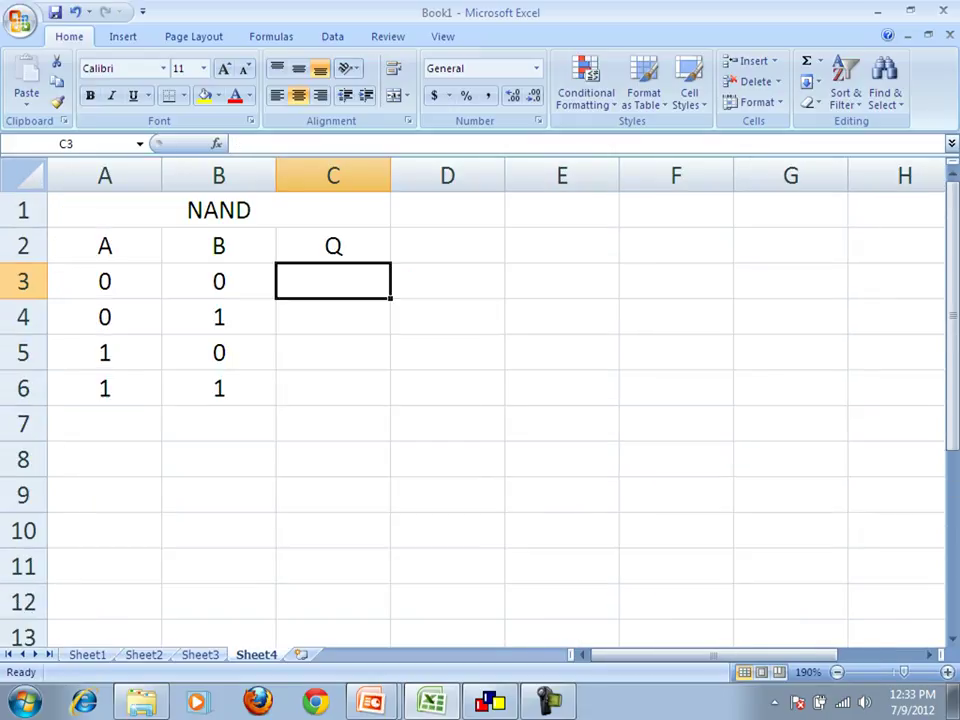
pyautogui.click(333, 388)
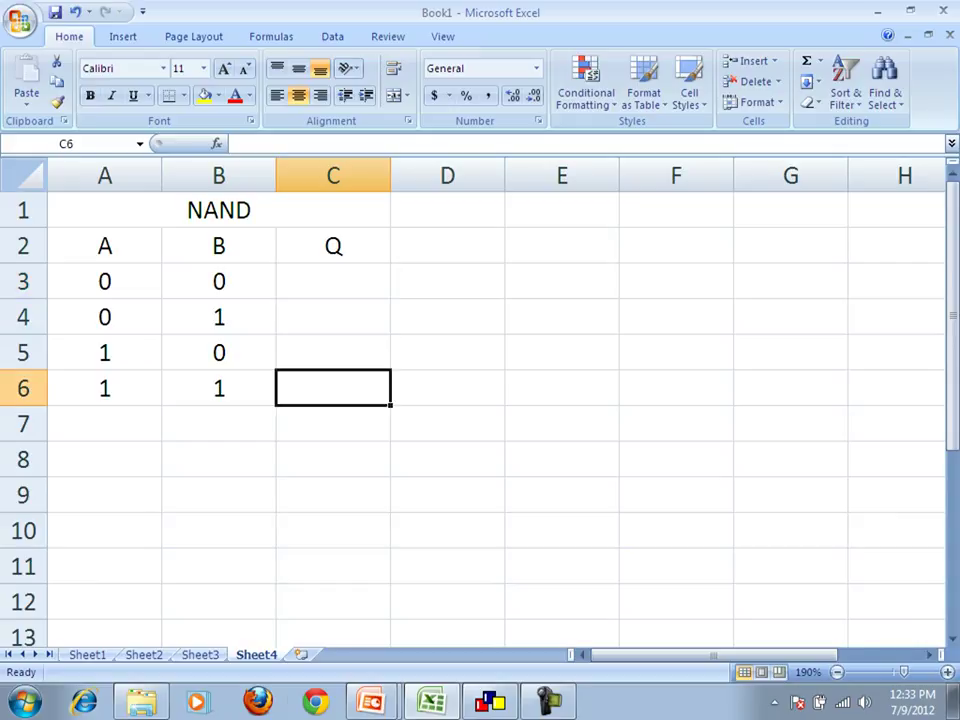
pyautogui.write('0')
pyautogui.press('Up')
pyautogui.write('1')
pyautogui.press('Up')
pyautogui.write('1')
pyautogui.press('Up')
pyautogui.write('1')
pyautogui.press('Down')
pyautogui.press('Down')
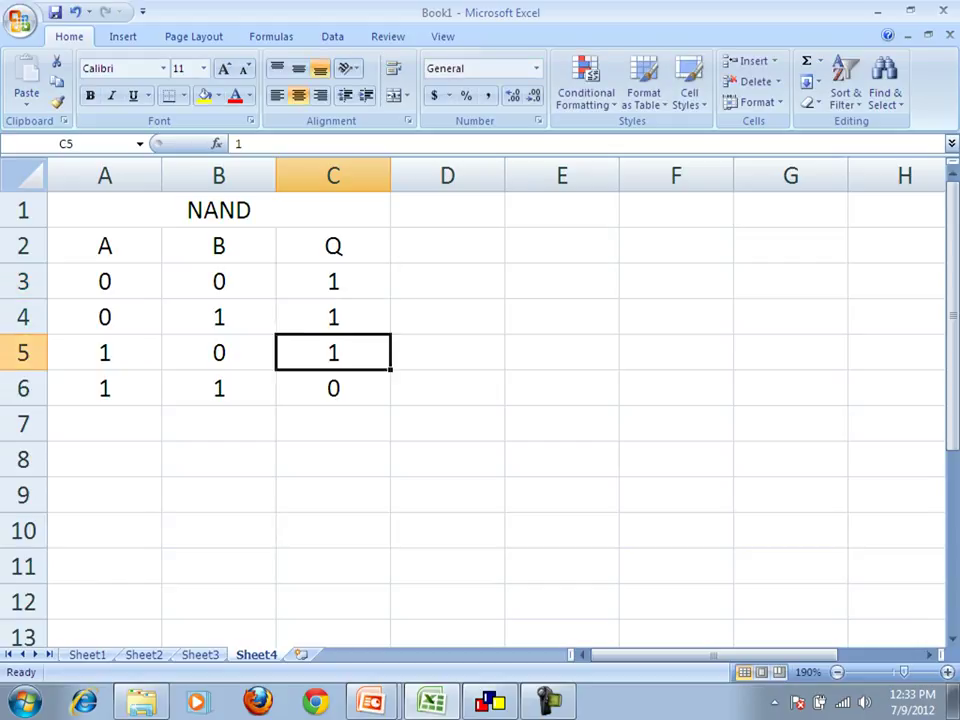
pyautogui.press('Down')
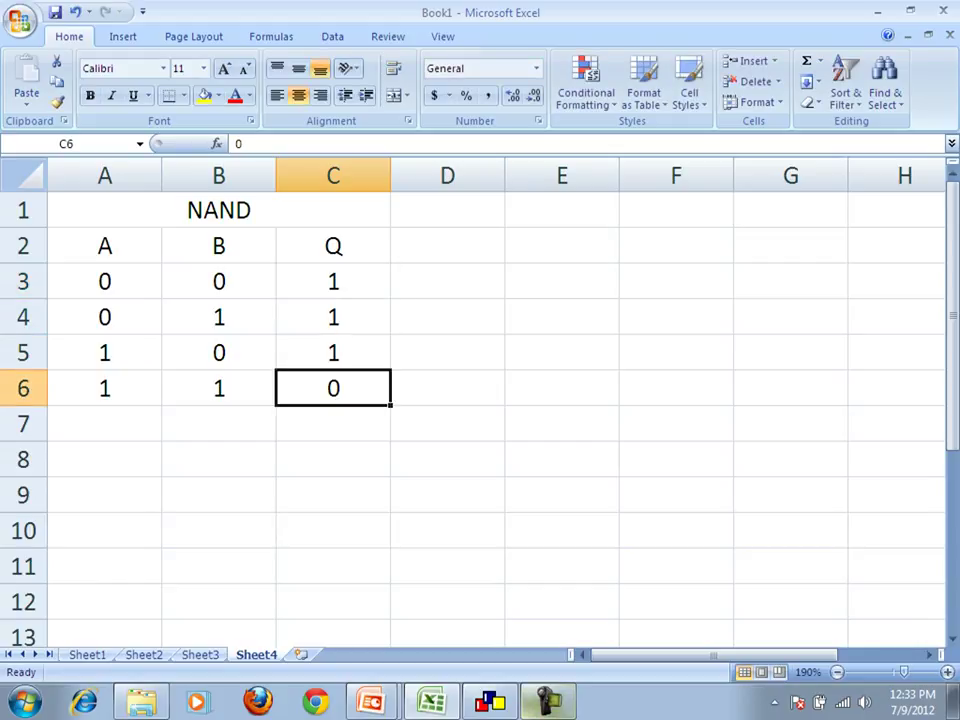
# Switch to CEDAR Logic Simulator and test the AND-inverter circuit by toggling the two inputs, finishing with both on.
pyautogui.click(490, 702)
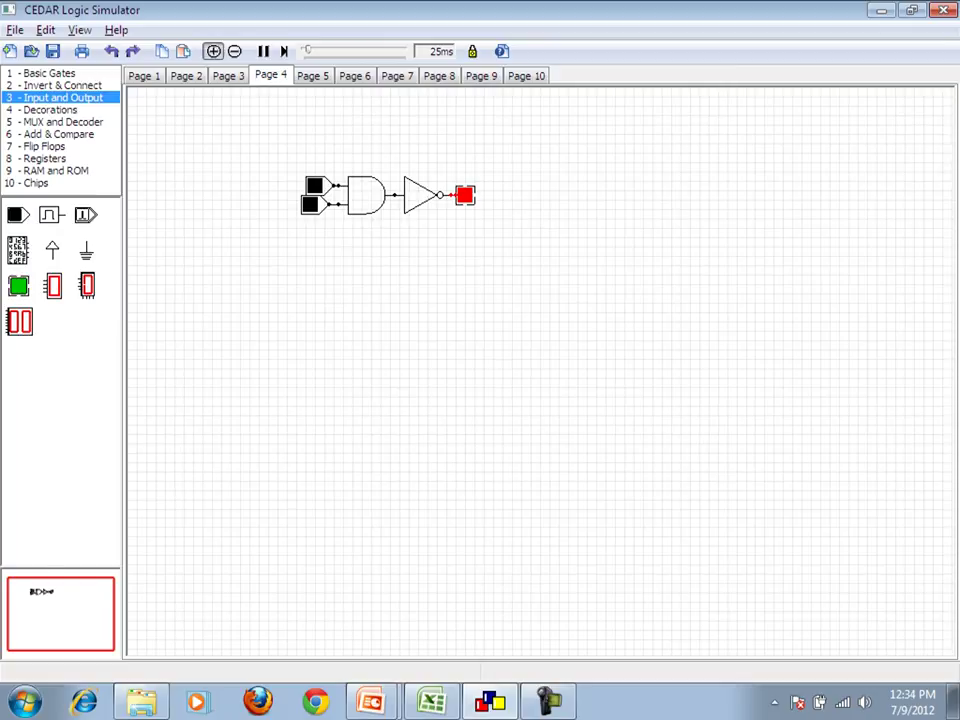
pyautogui.click(212, 51)
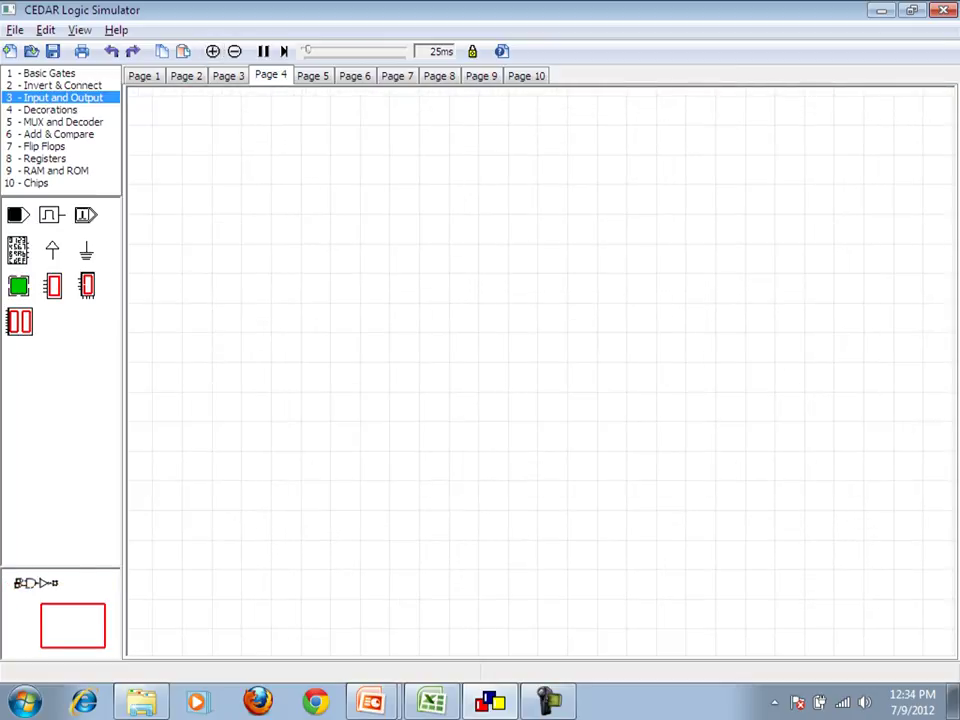
pyautogui.click(38, 582)
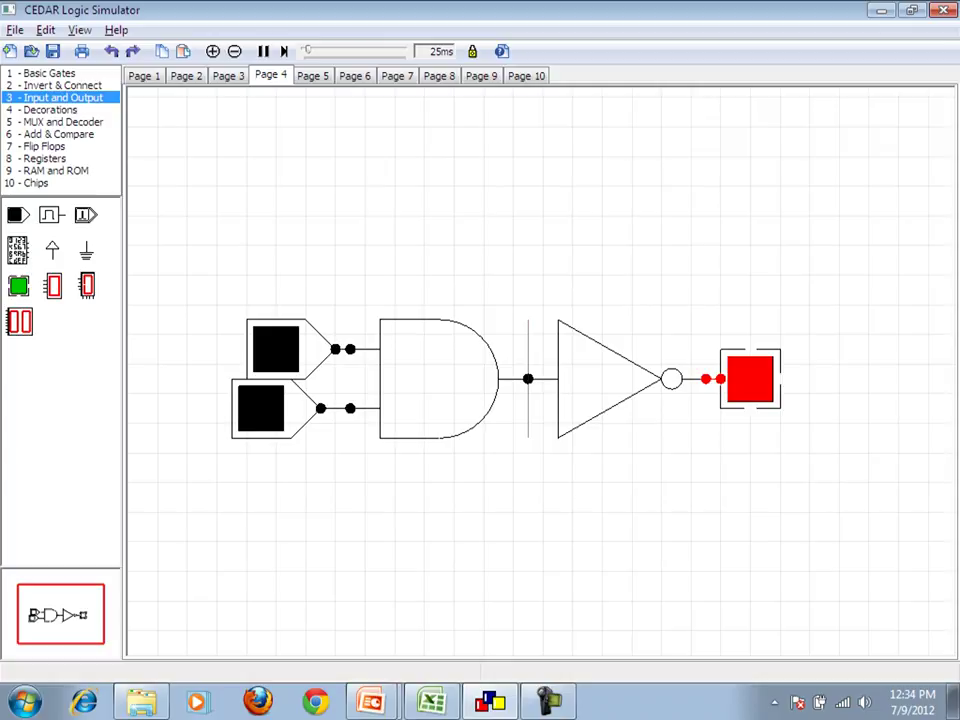
pyautogui.click(276, 349)
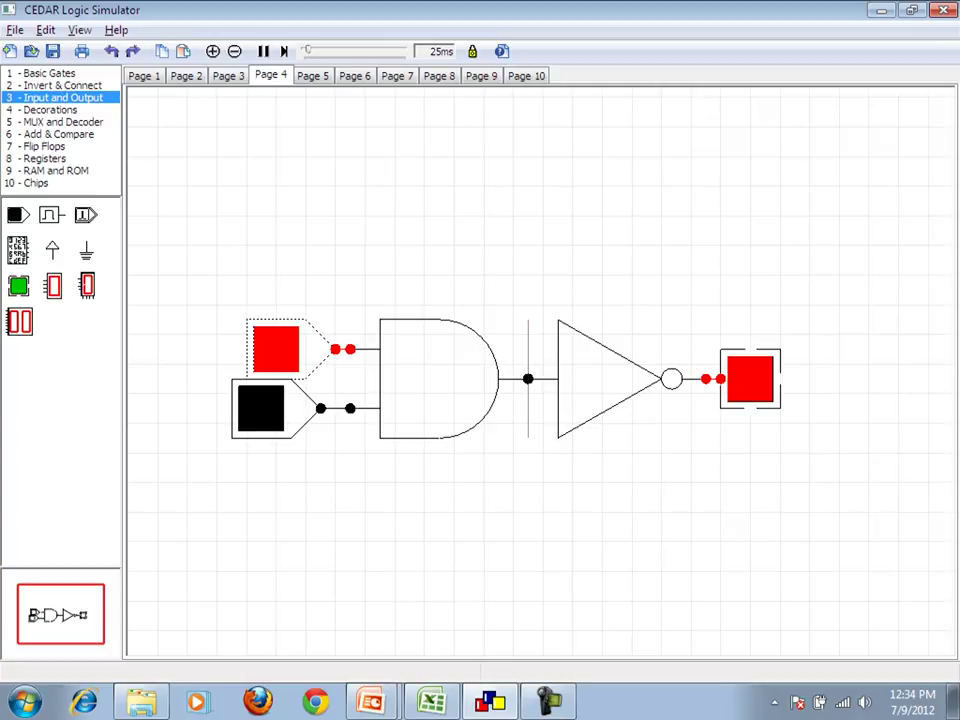
pyautogui.click(276, 348)
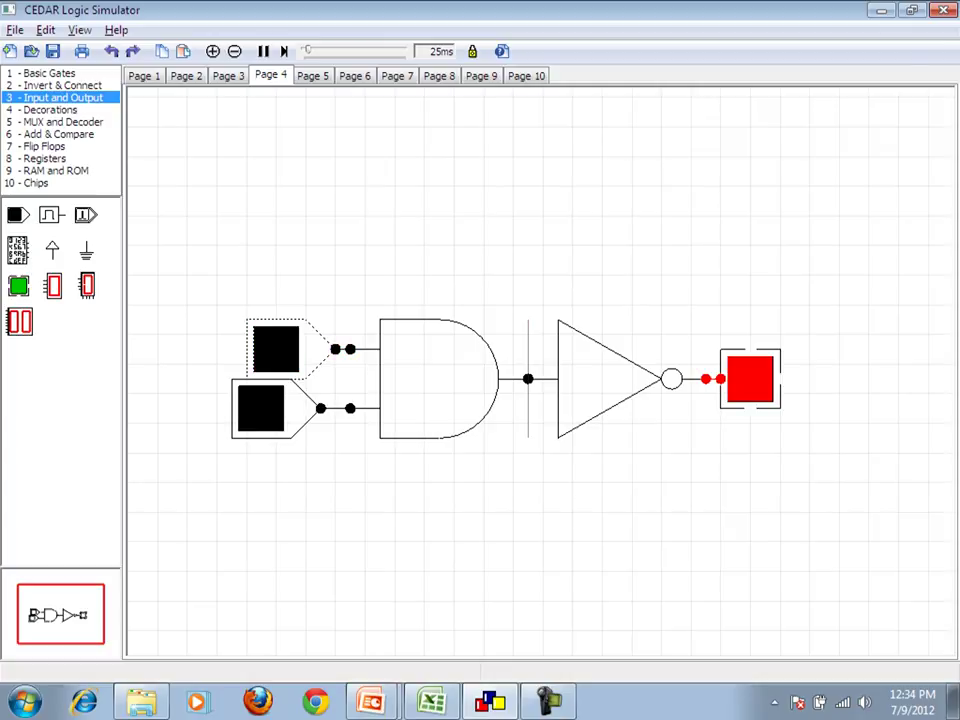
pyautogui.click(261, 408)
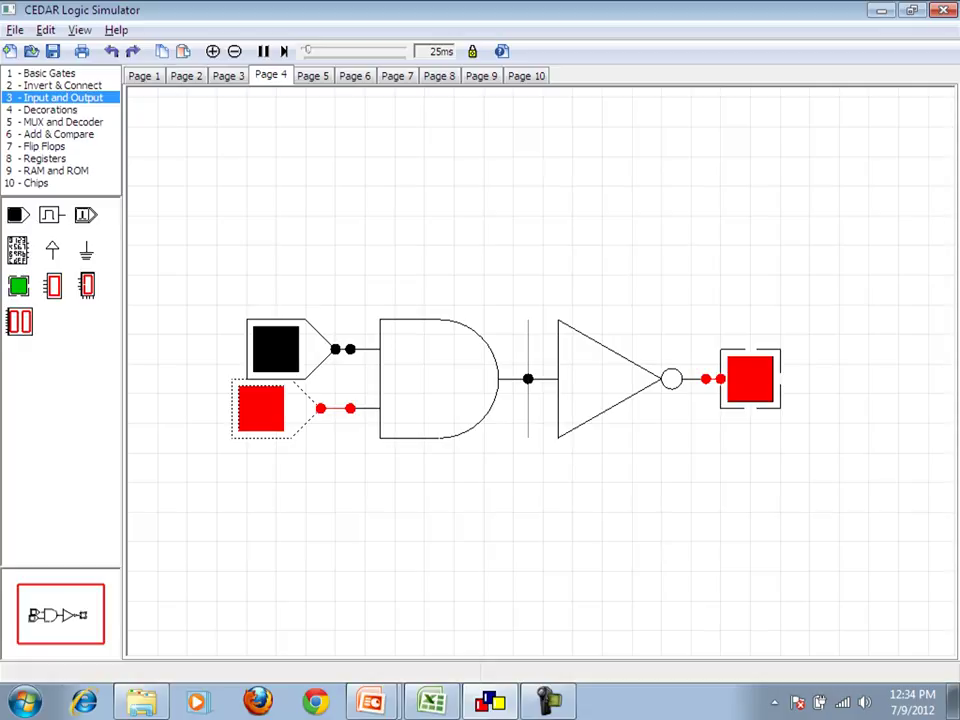
pyautogui.click(276, 348)
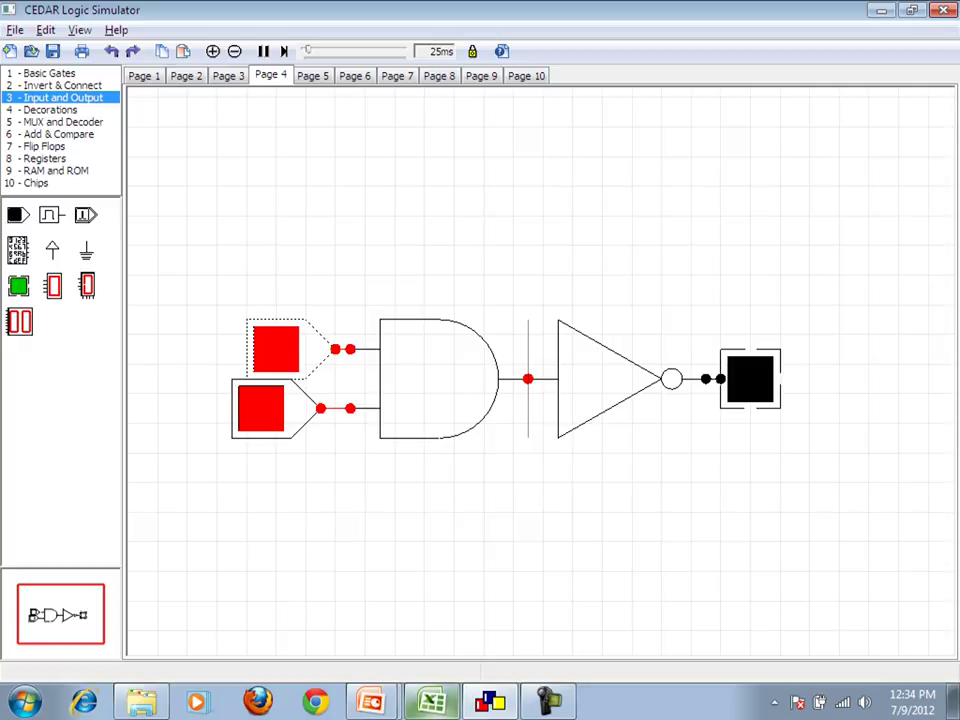
# Switch to Excel and enter the NAND expression Q=(A.B)' in cell D6, beside the table's last row.
pyautogui.click(432, 701)
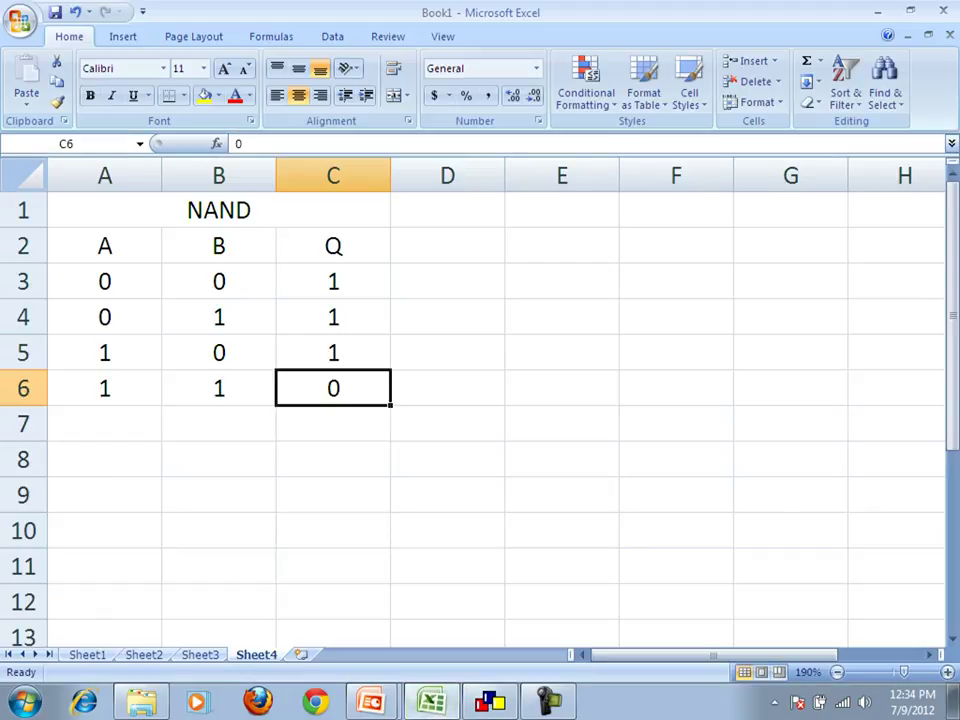
pyautogui.click(447, 388)
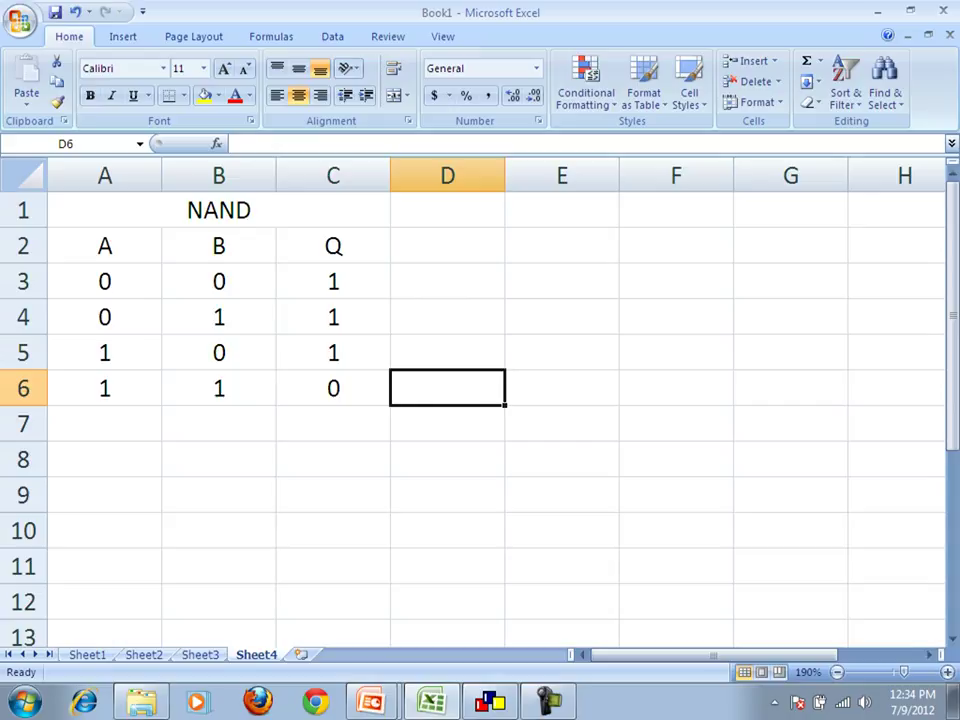
pyautogui.write('Q=')
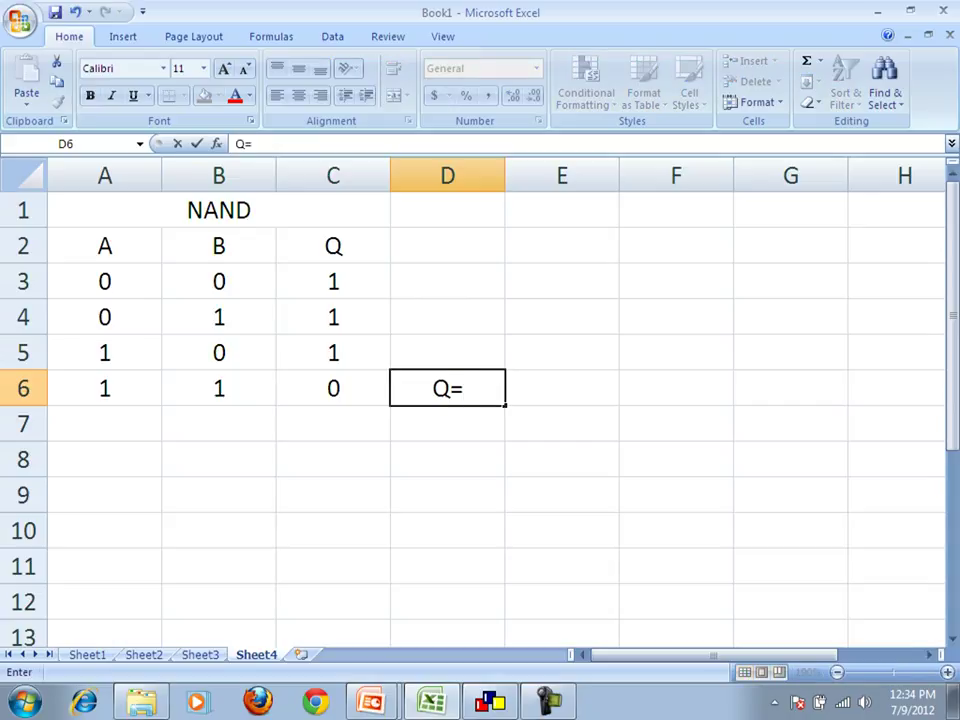
pyautogui.write('(A.')
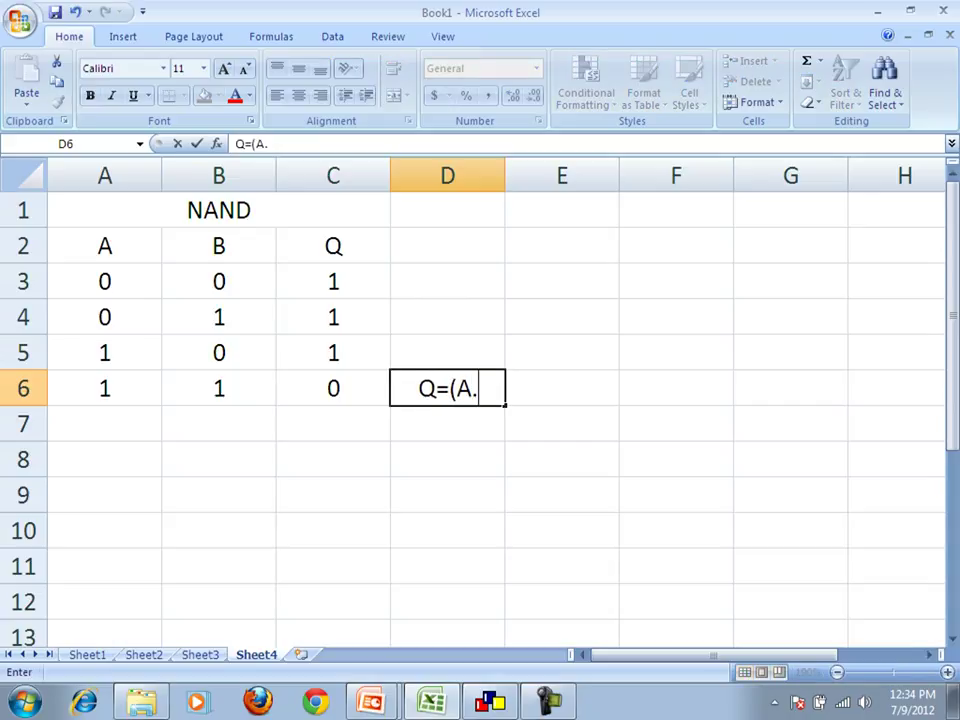
pyautogui.write("B)'")
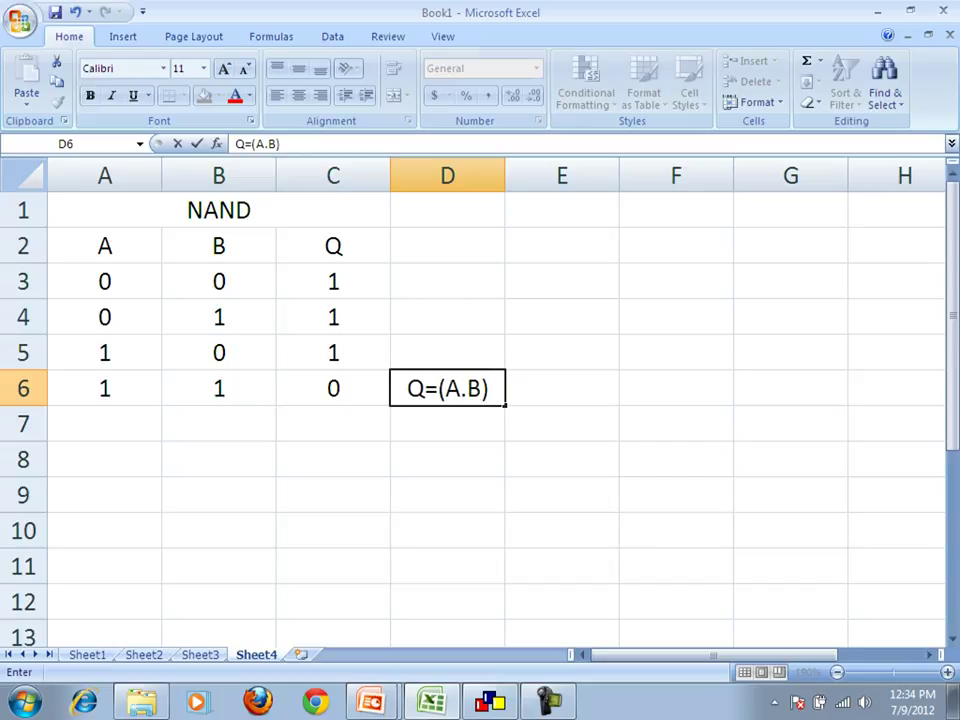
pyautogui.press('Return')
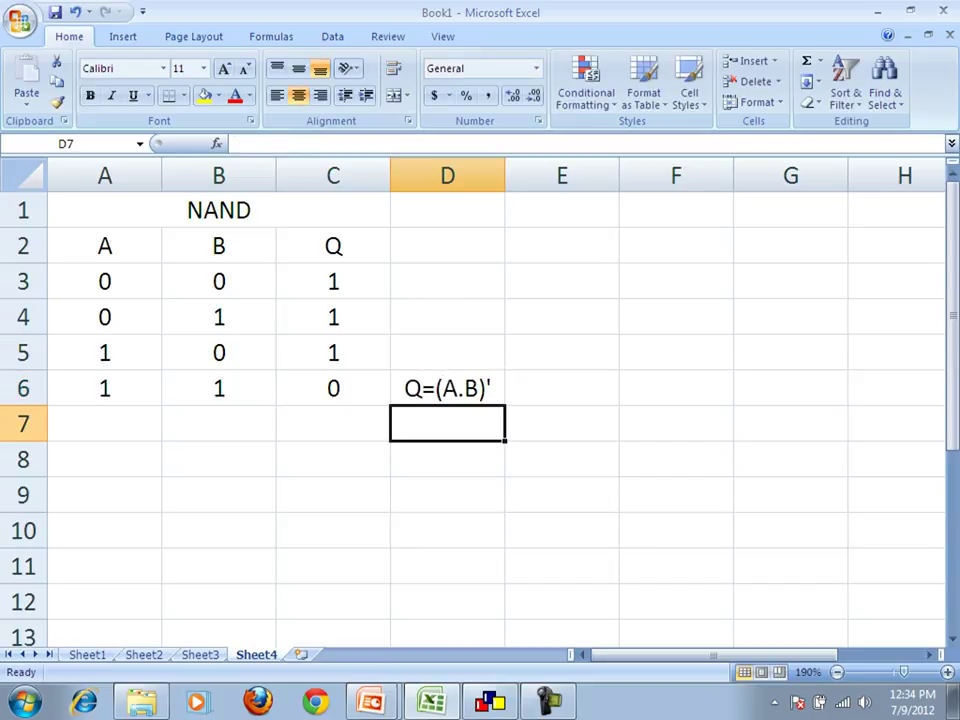
# Enter the description "Q is high if A and B Not high" in cell D3.
pyautogui.click(447, 353)
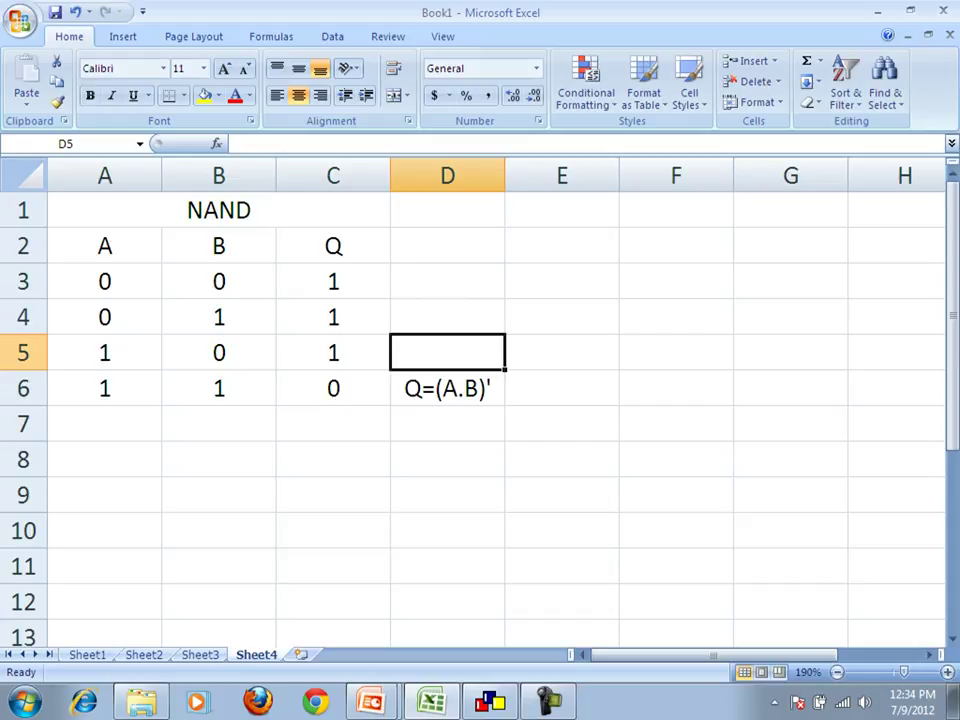
pyautogui.press('Up')
pyautogui.press('Up')
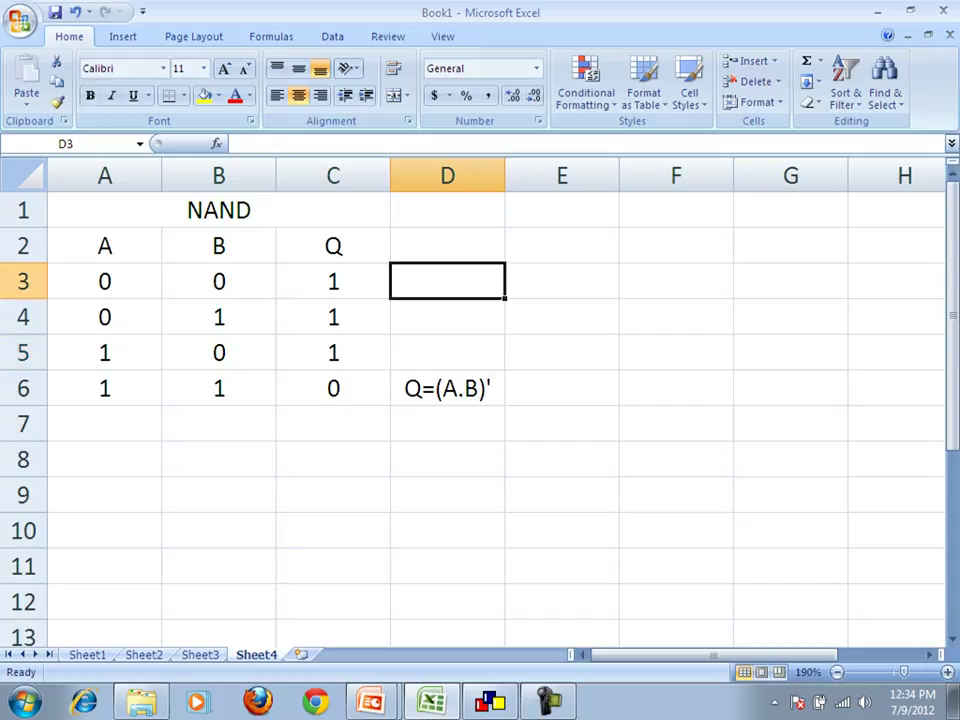
pyautogui.write('A')
pyautogui.press('BackSpace')
pyautogui.write('Q is')
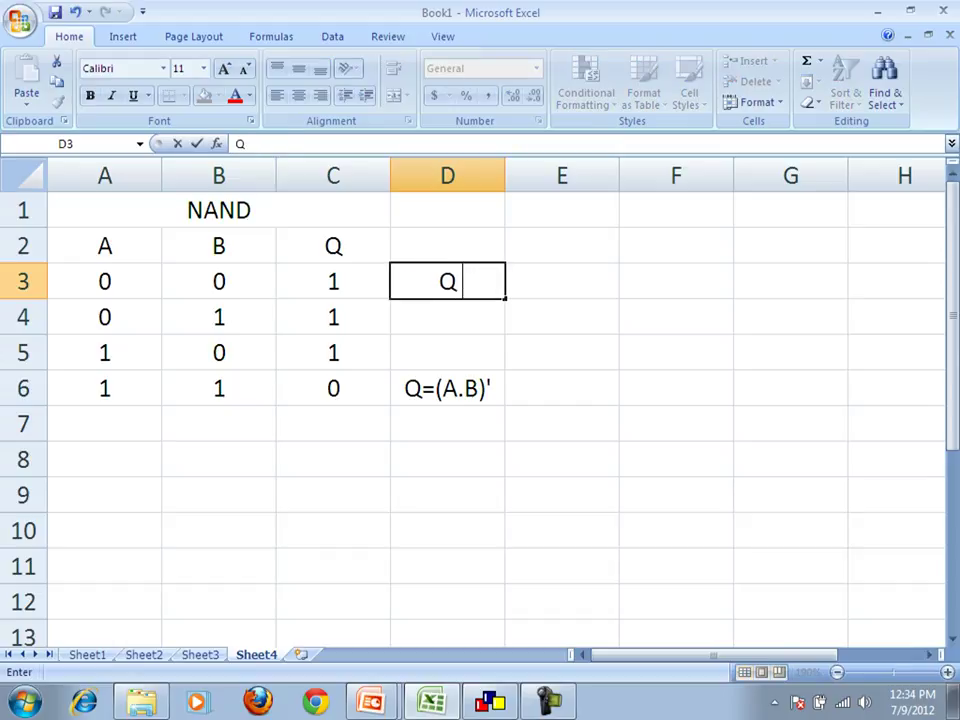
pyautogui.press('BackSpace')
pyautogui.write('is')
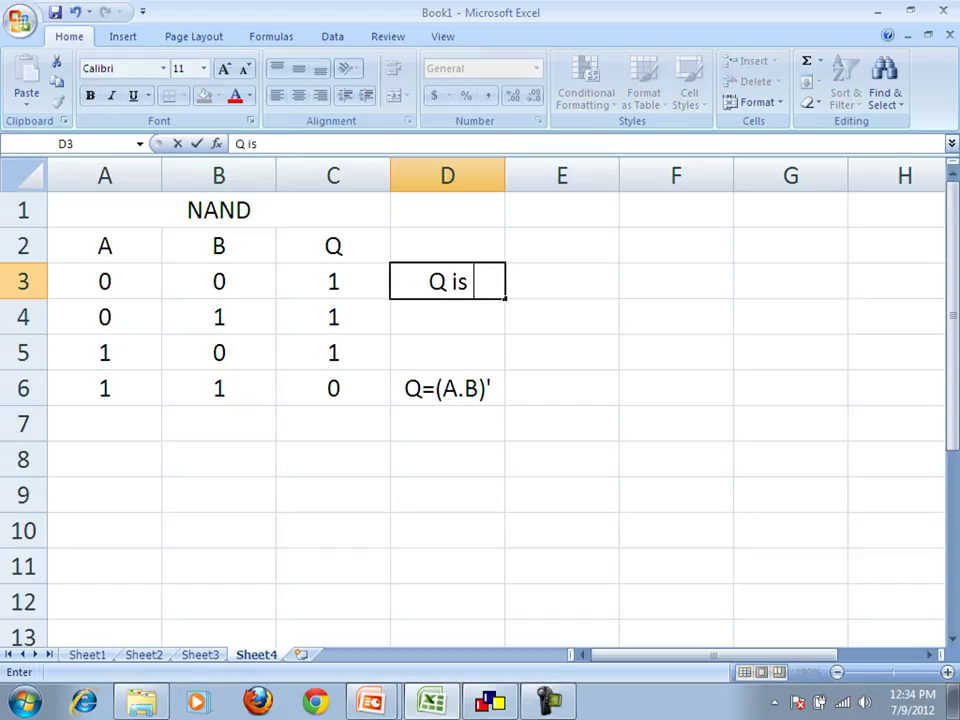
pyautogui.write(' high if')
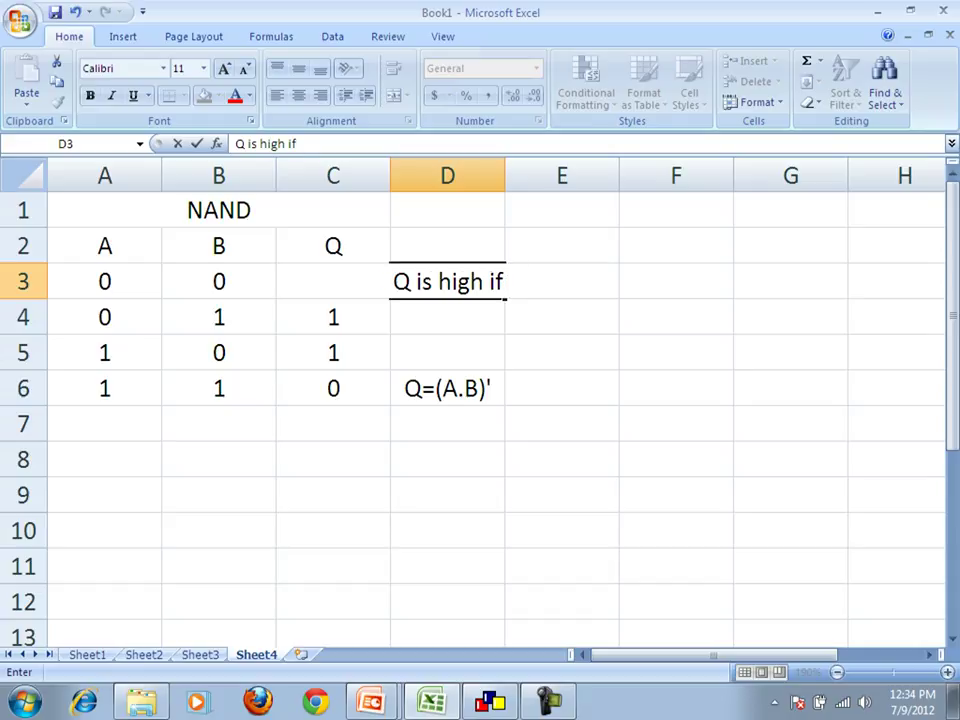
pyautogui.write(' A n')
pyautogui.press('BackSpace')
pyautogui.write('and B ')
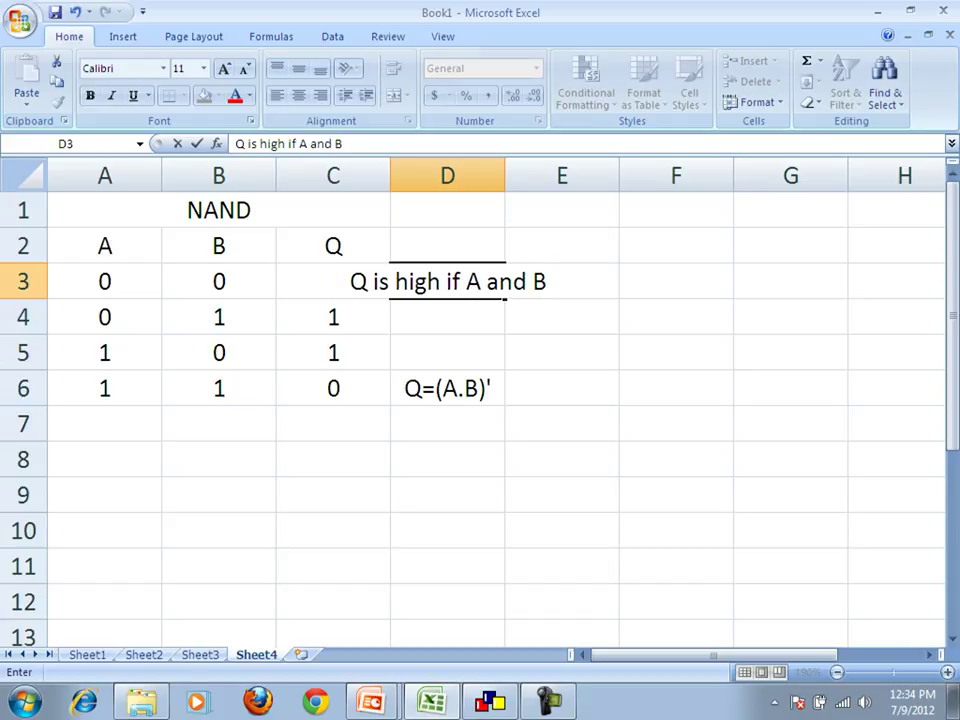
pyautogui.write('Not high')
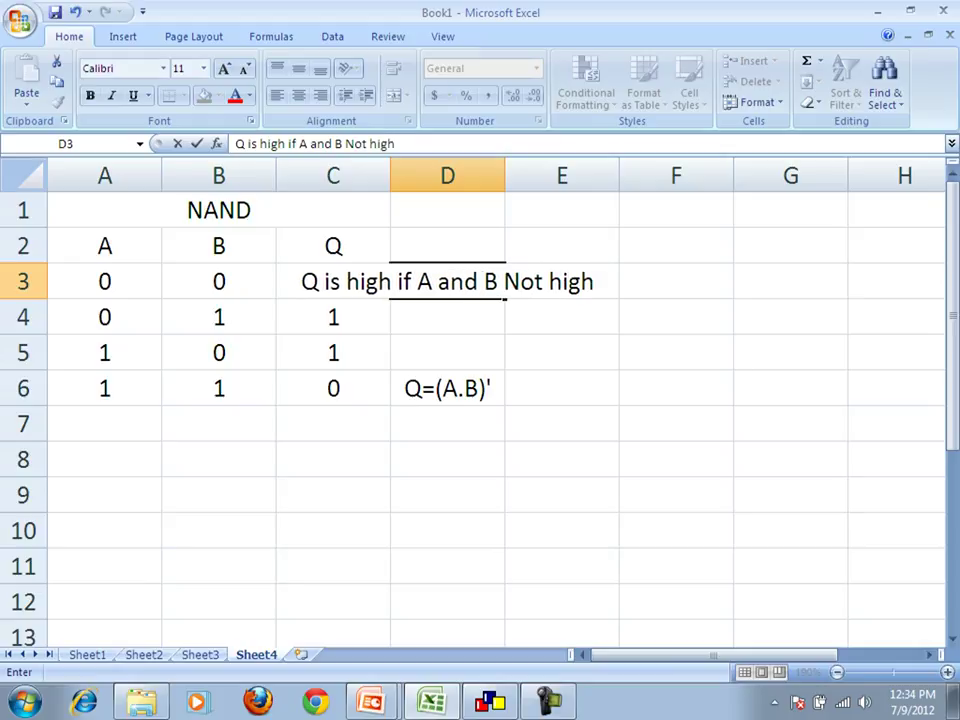
pyautogui.press('Return')
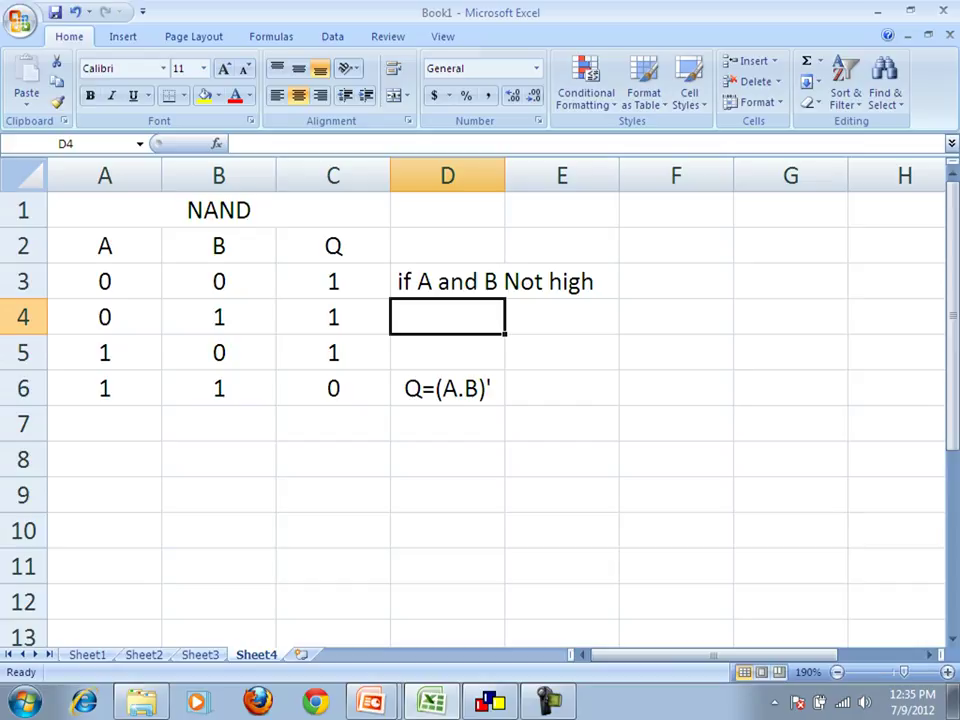
# Autofit column D's width to its text and left-align the column's contents.
pyautogui.doubleClick(505, 176)
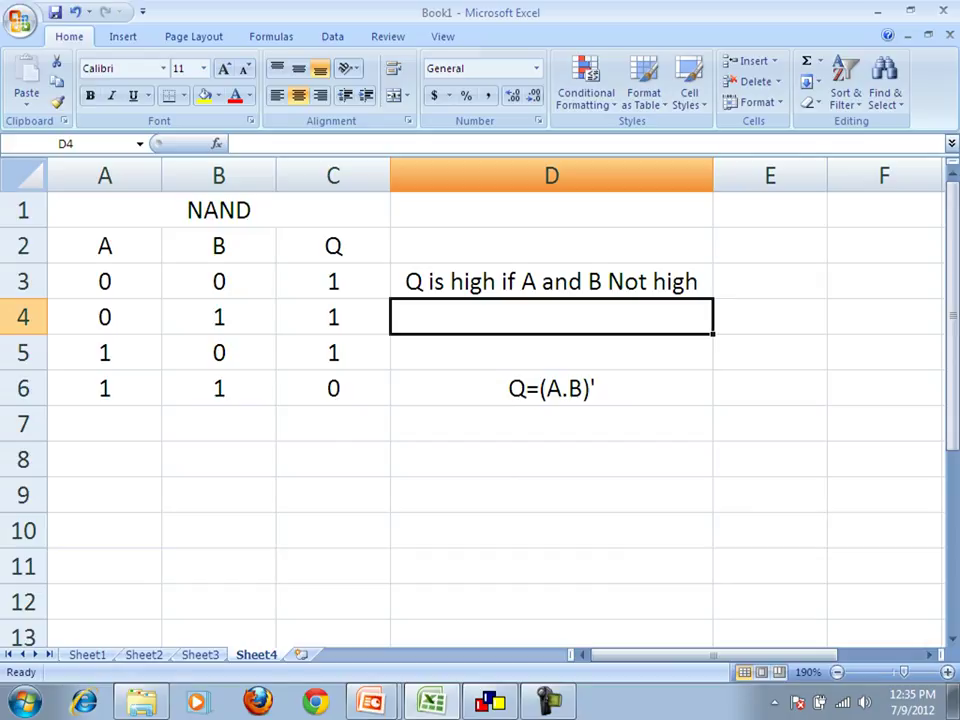
pyautogui.click(505, 176)
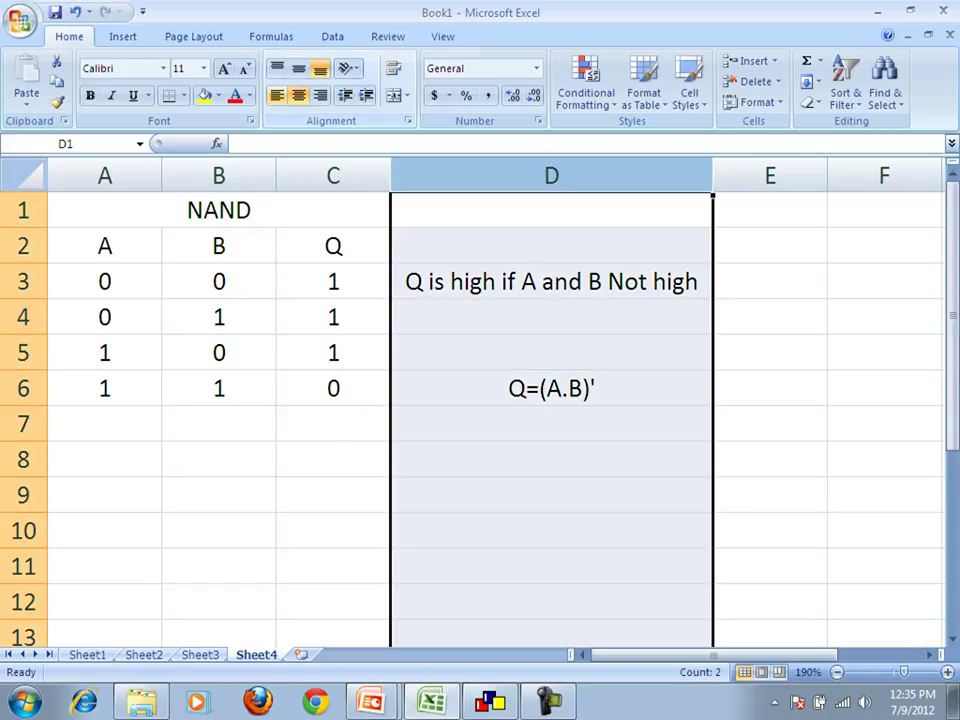
pyautogui.click(277, 96)
pyautogui.click(551, 389)
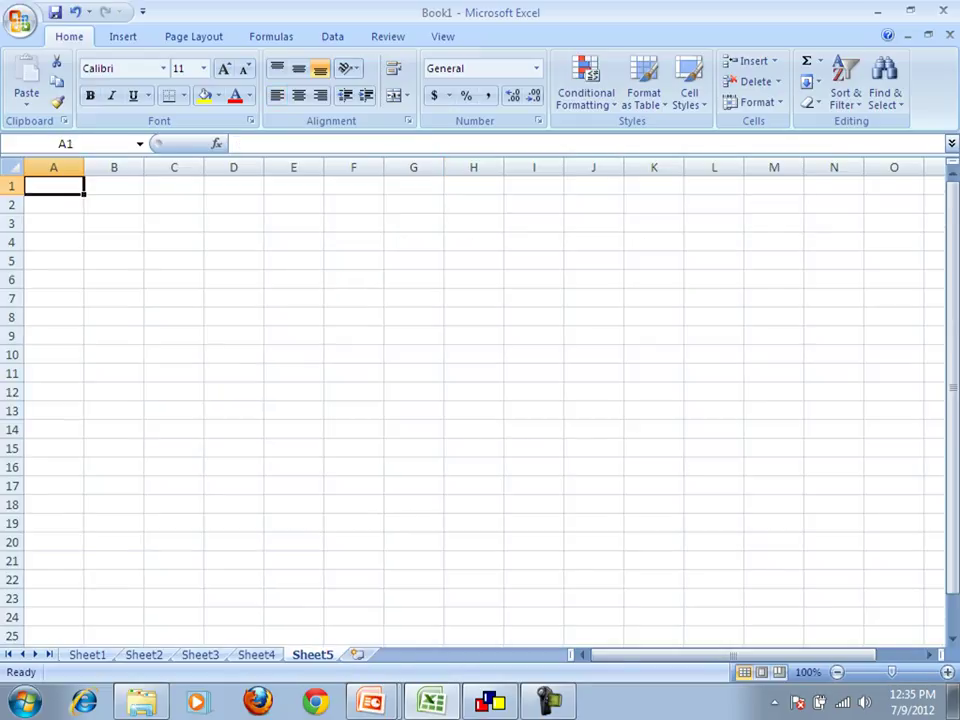
# Switch to CEDAR Logic Simulator and place a 2-input NAND gate above the existing AND-inverter circuit on Page 4.
pyautogui.hotkey('alt', 'Tab')
pyautogui.press('Tab')
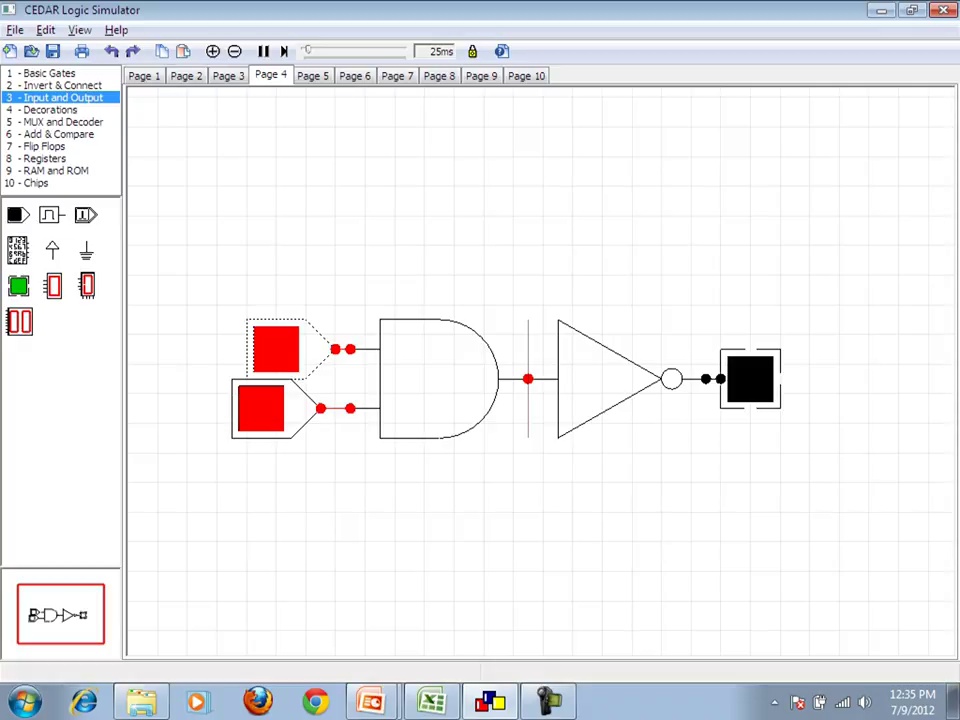
pyautogui.click(49, 73)
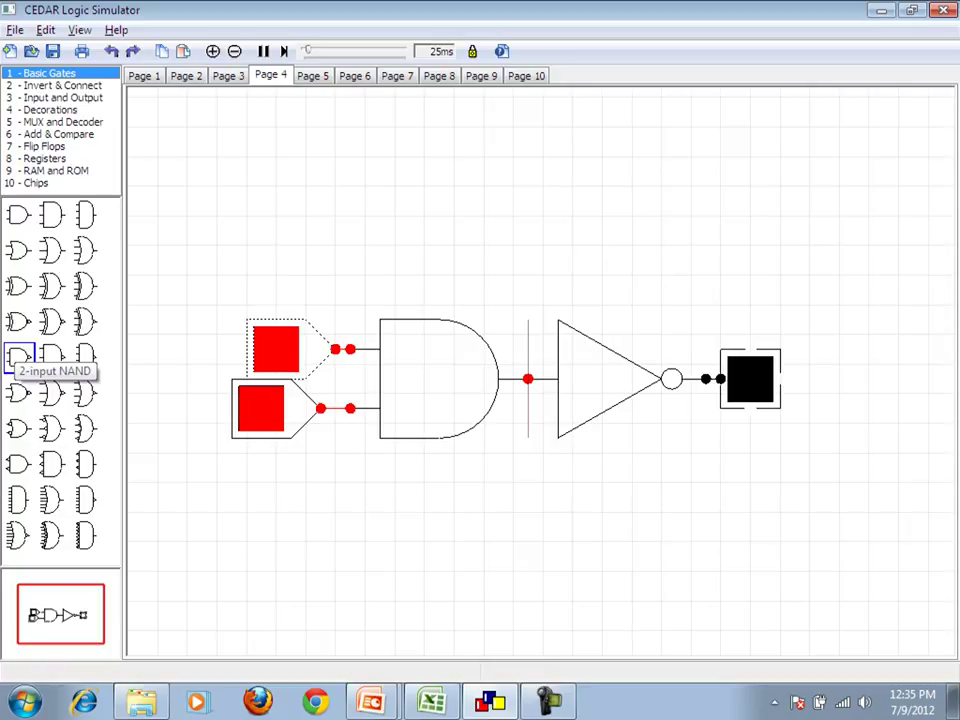
pyautogui.moveTo(19, 357); pyautogui.dragTo(513, 185)
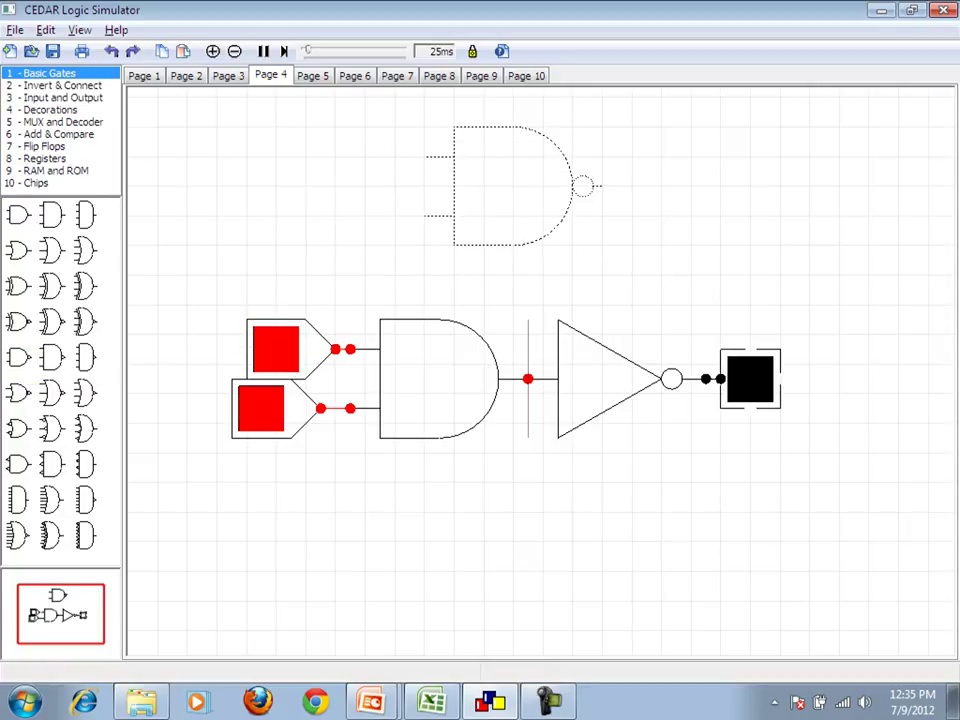
pyautogui.moveTo(513, 185); pyautogui.dragTo(513, 185)
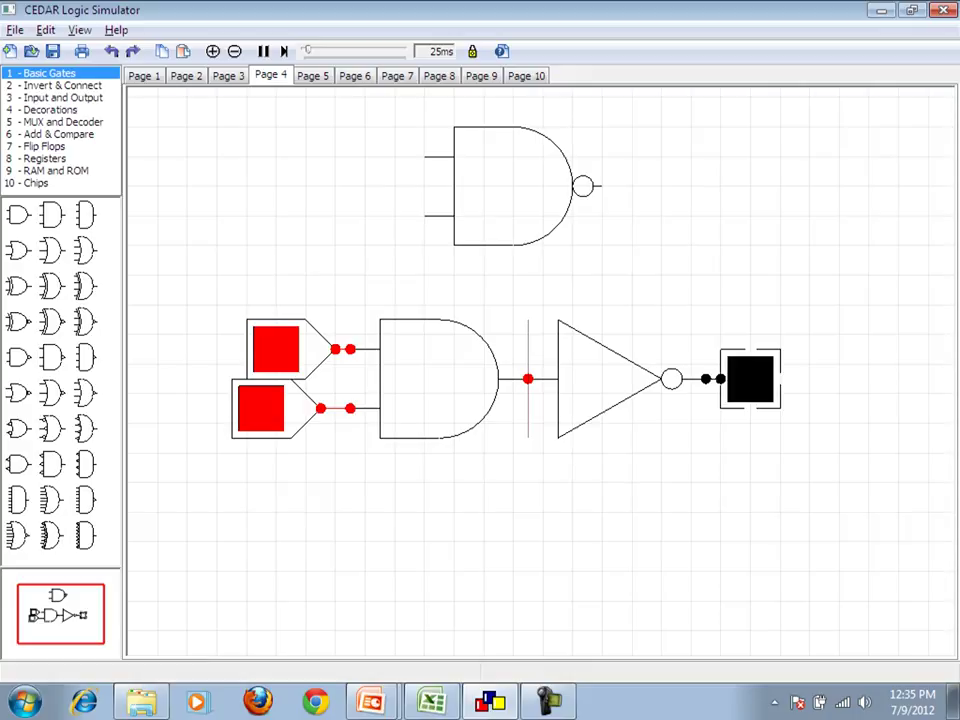
# Move the upper toggle switch left to line it up vertically with the lower toggle switch.
pyautogui.click(63, 98)
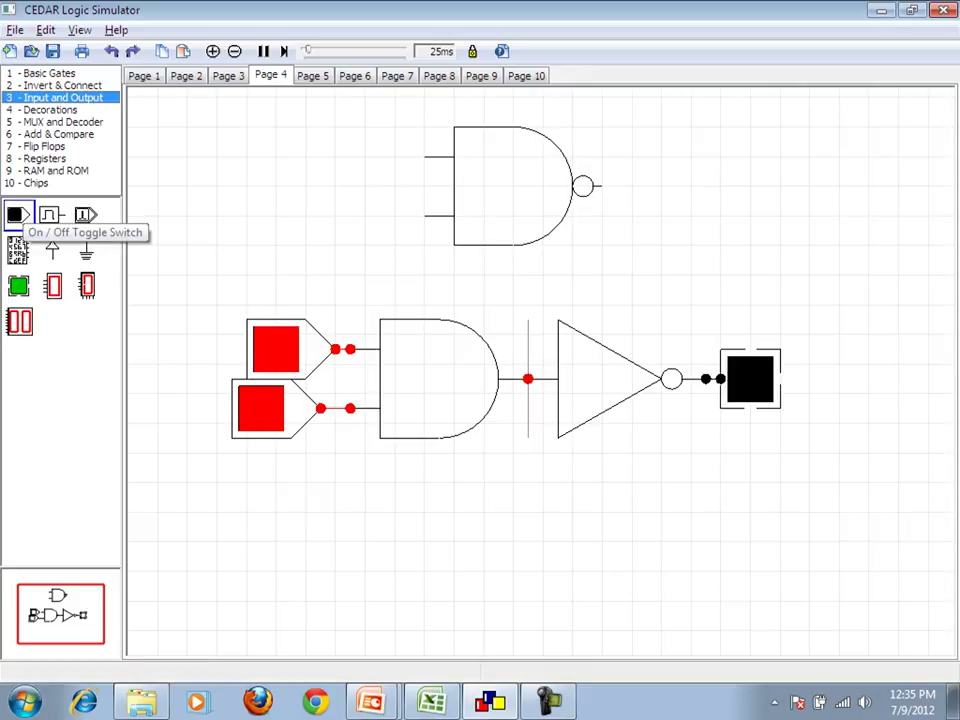
pyautogui.click(276, 349)
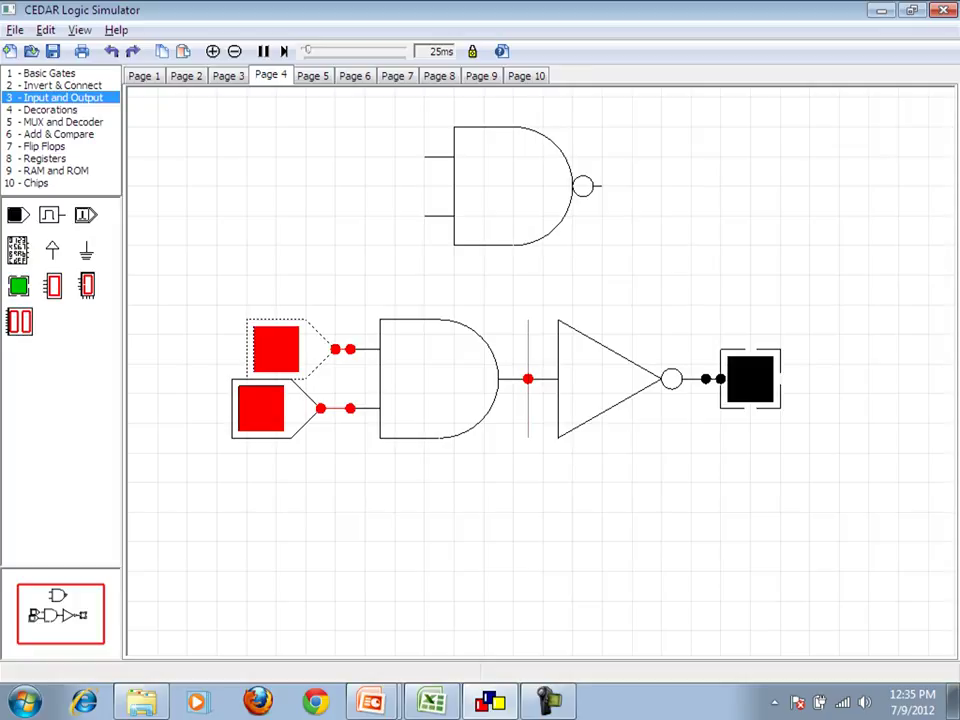
pyautogui.moveTo(276, 349)
pyautogui.mouseDown()
pyautogui.moveTo(261, 334)
pyautogui.moveTo(261, 349)
pyautogui.mouseUp()
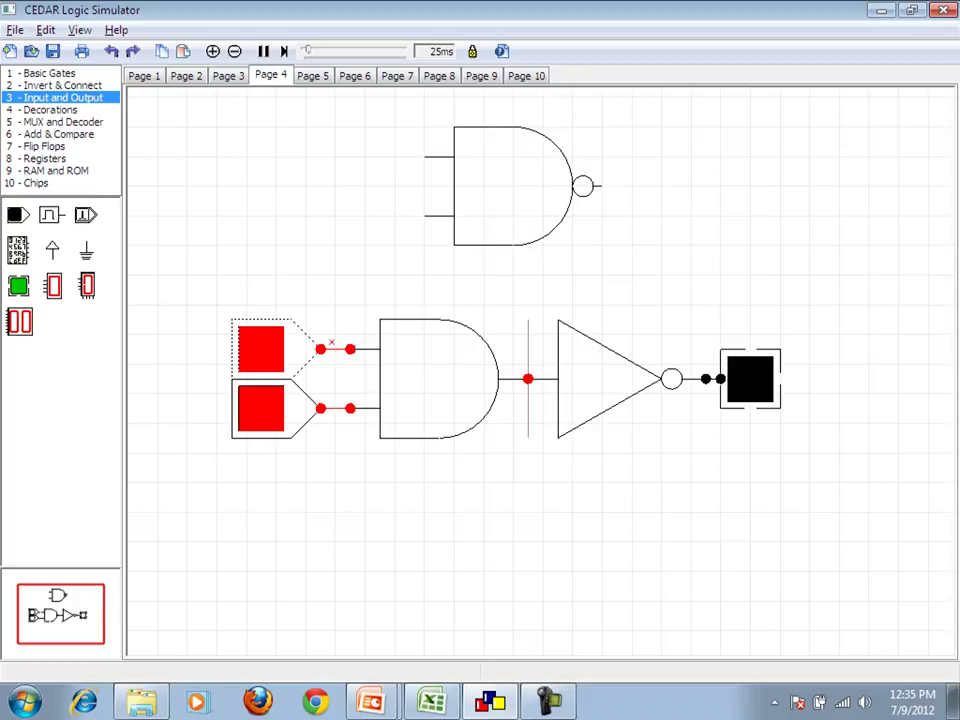
# Wire the NAND gate's two inputs to the matching toggle switches, rerouting the upper wire left of the AND gate.
pyautogui.moveTo(424, 215); pyautogui.dragTo(350, 408)
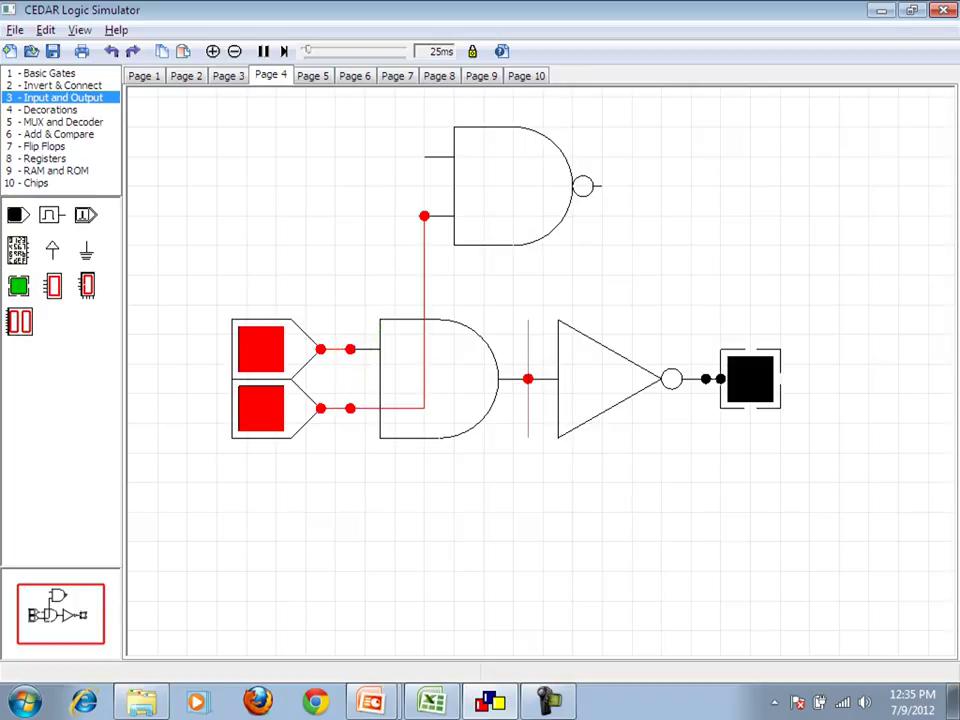
pyautogui.moveTo(424, 157); pyautogui.dragTo(350, 349)
pyautogui.moveTo(424, 179); pyautogui.dragTo(320, 206)
pyautogui.click(320, 206)
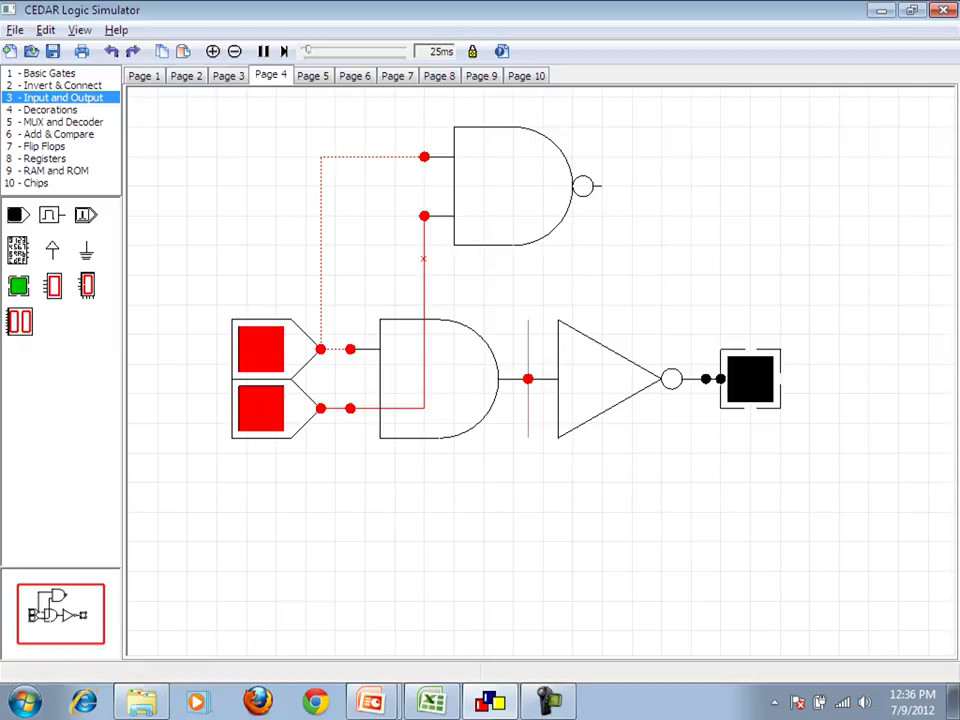
pyautogui.press('Escape')
# Attach an output light to the NAND gate's output and toggle the upper switch off to compare both circuits.
pyautogui.moveTo(20, 292); pyautogui.dragTo(631, 186)
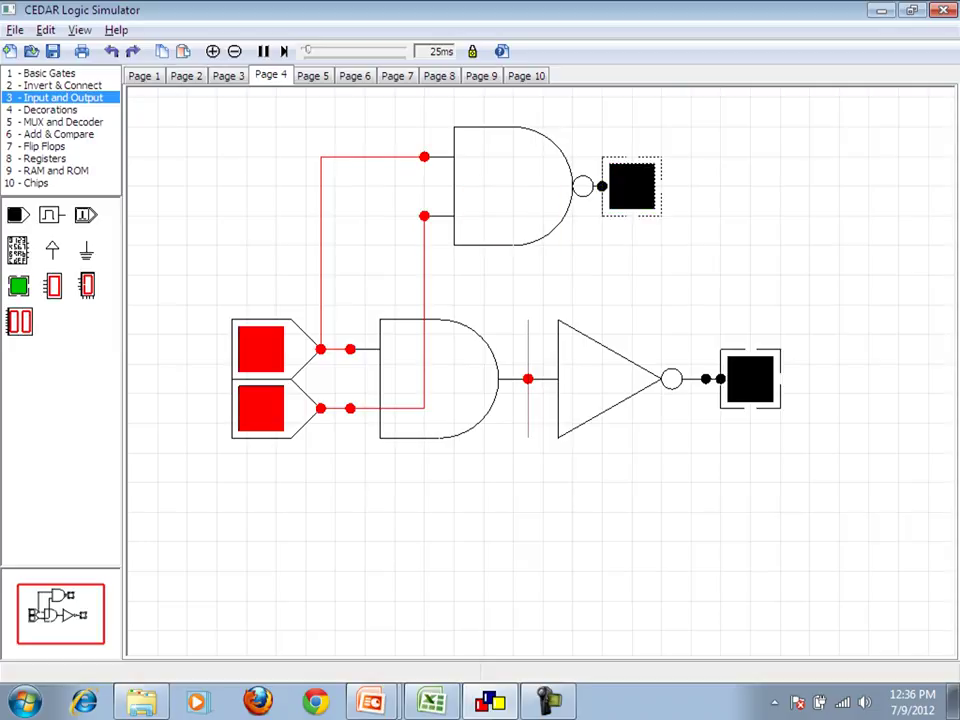
pyautogui.click(261, 349)
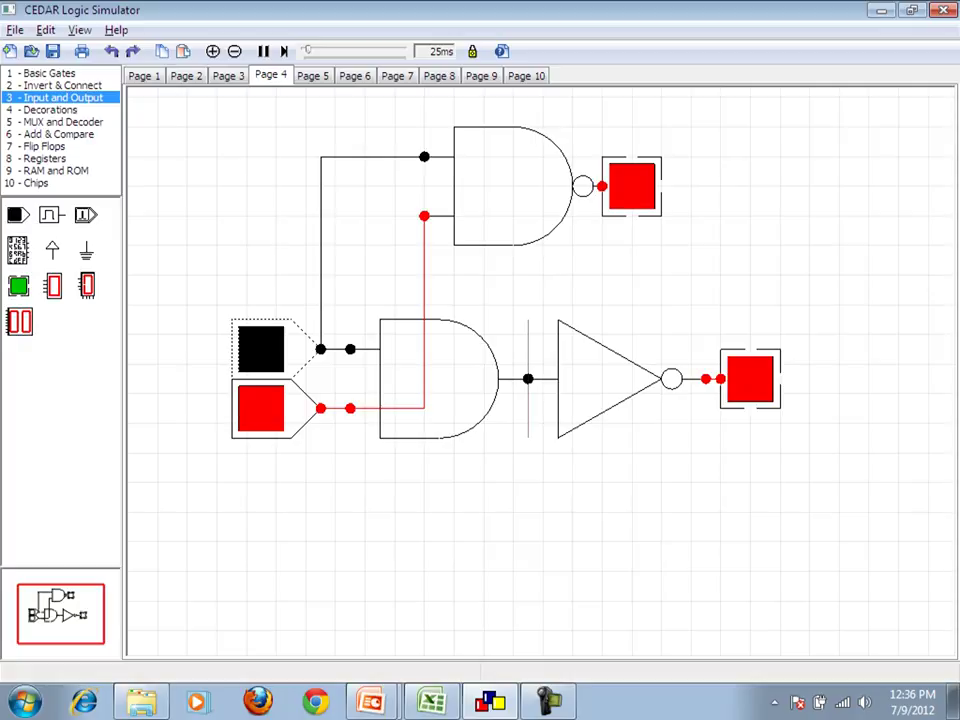
# Compare both NAND circuits with only the upper switch on and with both switches off, and open Page 5.
pyautogui.click(261, 408)
pyautogui.click(261, 348)
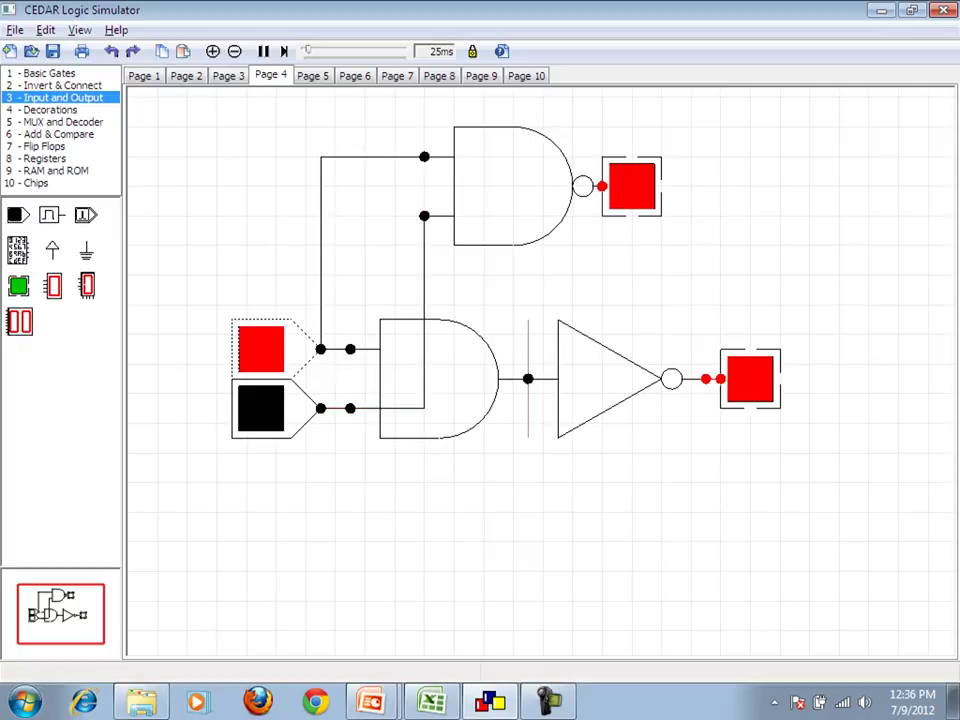
pyautogui.click(261, 348)
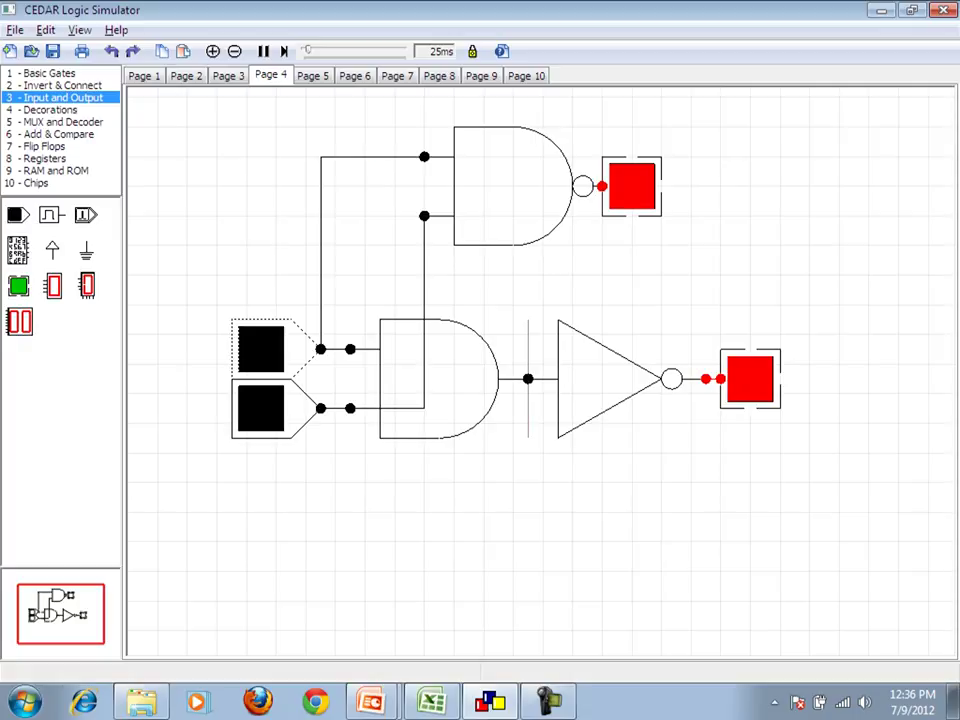
pyautogui.click(313, 76)
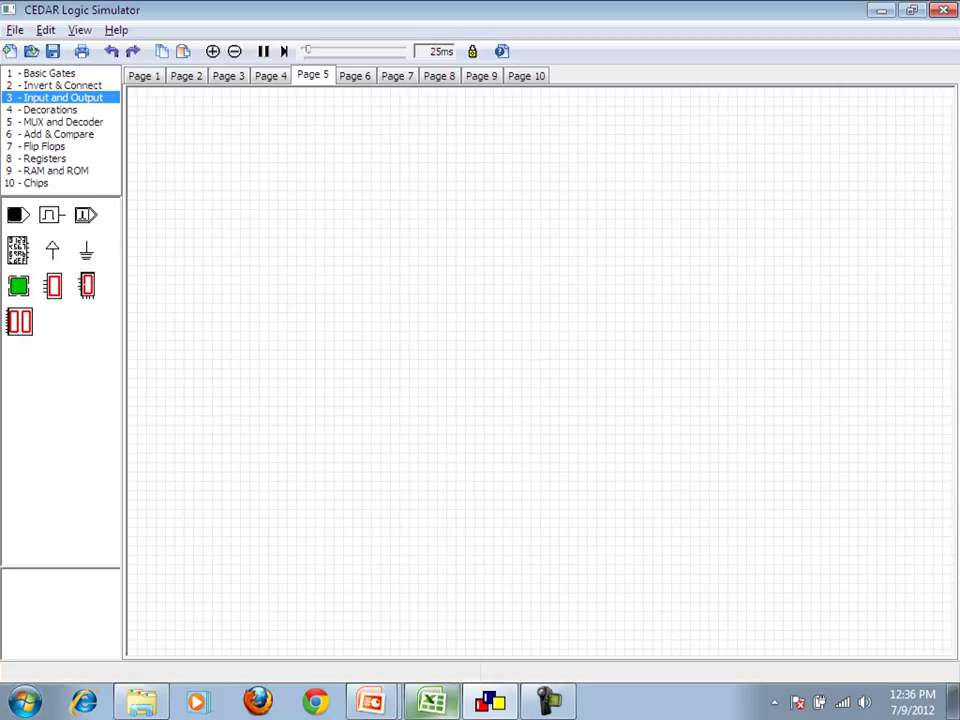
# Switch to Excel and copy the NAND truth table with its notes, A1:D6, from Sheet4 to cell A1 of Sheet5.
pyautogui.click(432, 702)
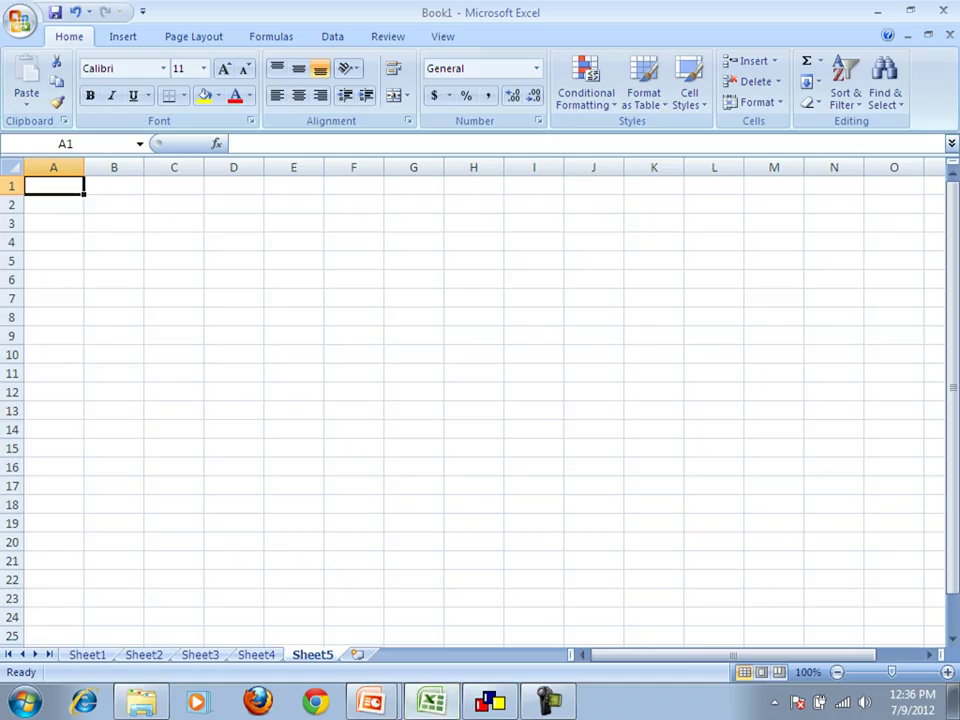
pyautogui.click(256, 654)
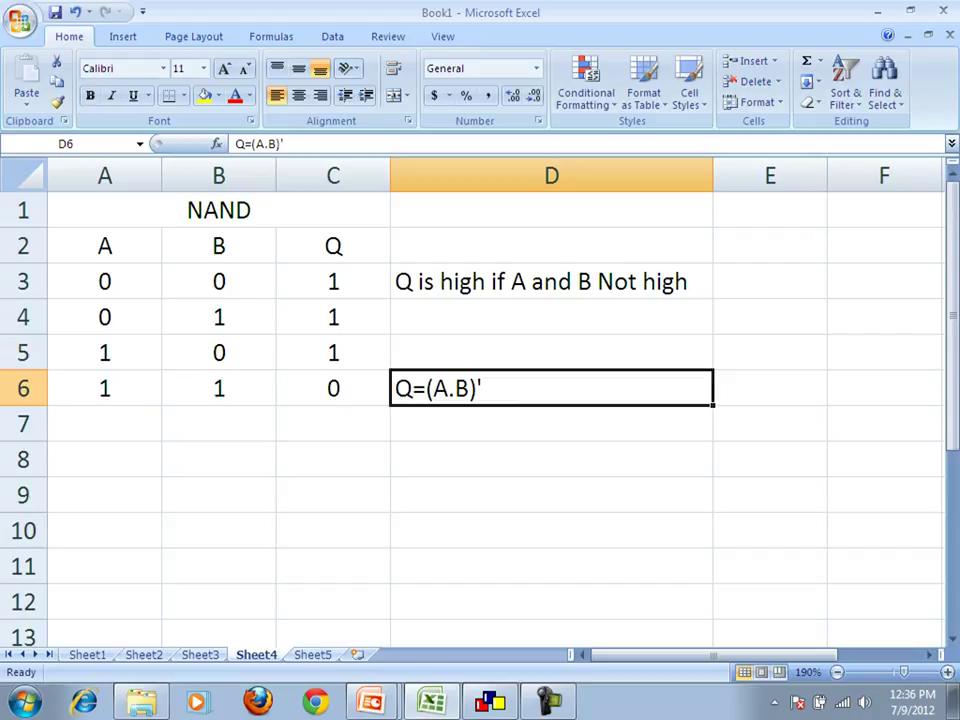
pyautogui.click(219, 211)
pyautogui.moveTo(219, 210); pyautogui.dragTo(551, 388)
pyautogui.hotkey('ctrl', 'c')
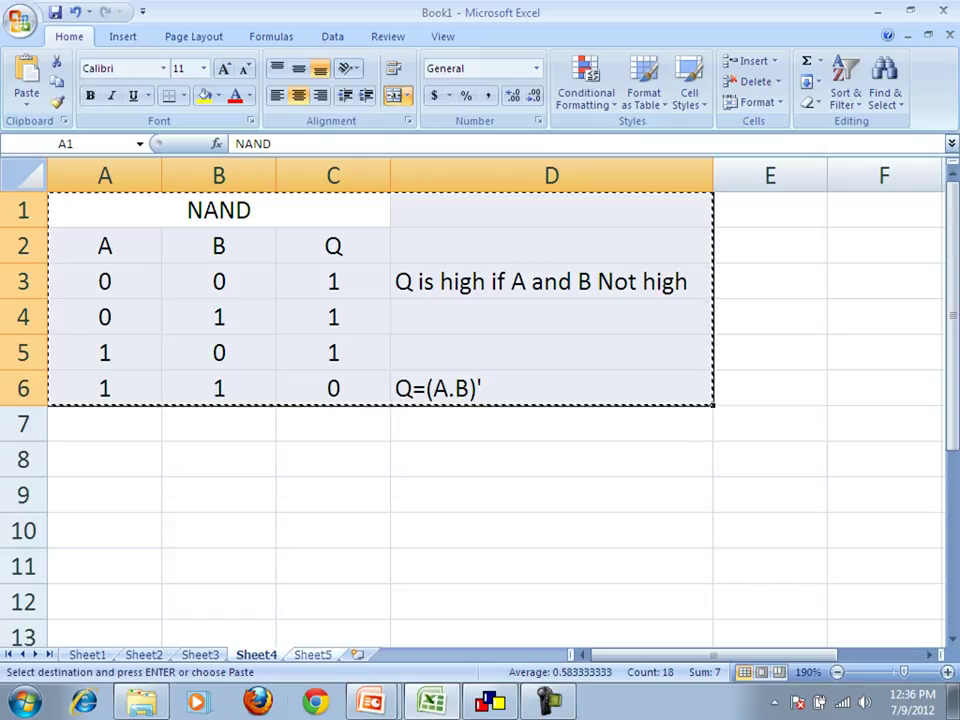
pyautogui.hotkey('ctrl', 'pagedown')
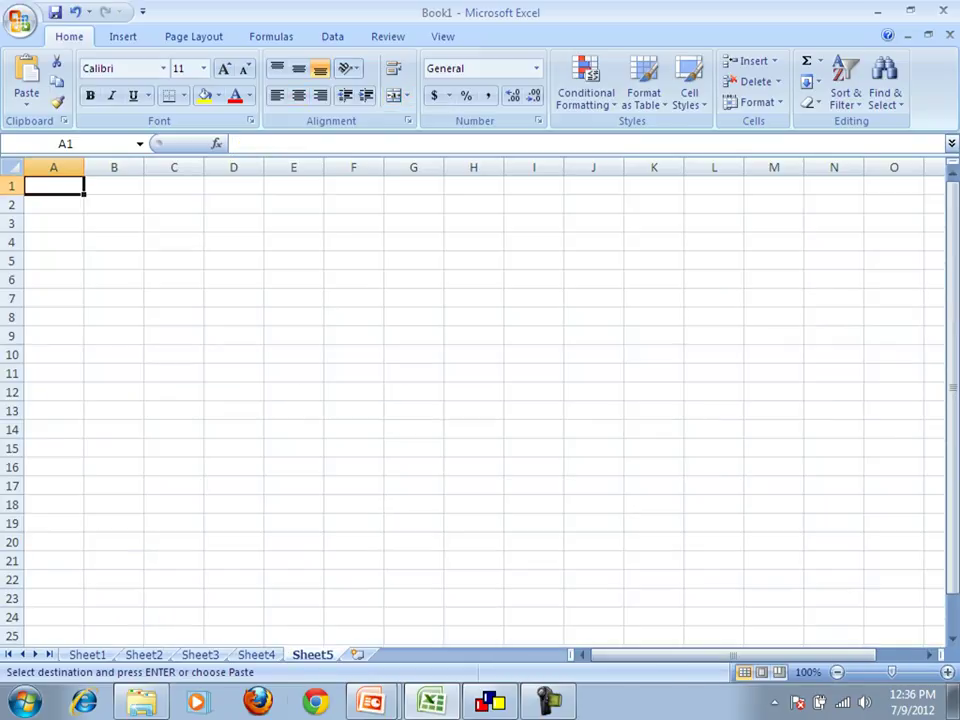
pyautogui.hotkey('ctrl', 'v')
# Change the copied table's title on Sheet5 to NOR.
pyautogui.click(114, 186)
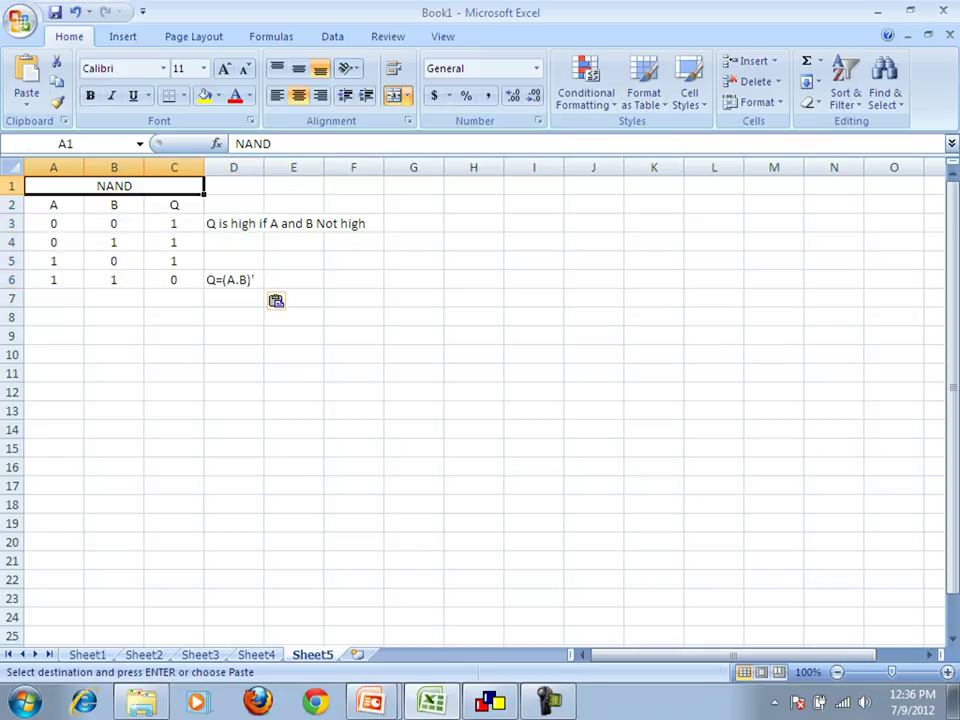
pyautogui.press('F2')
pyautogui.press('BackSpace')
pyautogui.press('BackSpace')
pyautogui.press('BackSpace')
pyautogui.write('OR')
pyautogui.press('Return')
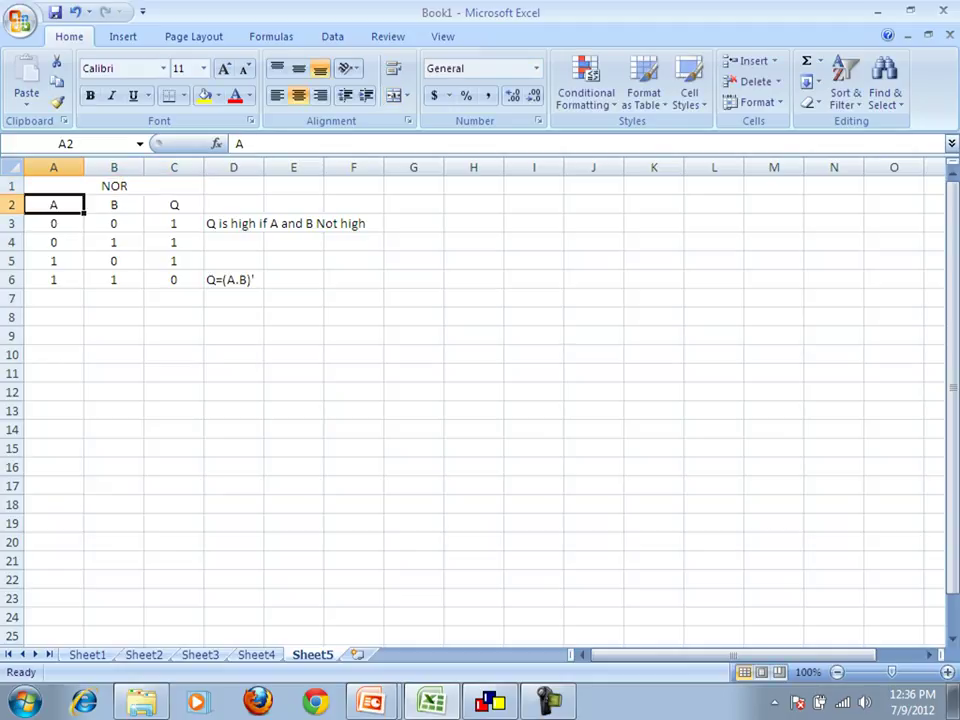
# Change the Boolean expression in cell D6 to Q=(A+B)'.
pyautogui.click(114, 186)
pyautogui.press('Down')
pyautogui.press('Down')
pyautogui.press('Down')
pyautogui.press('Down')
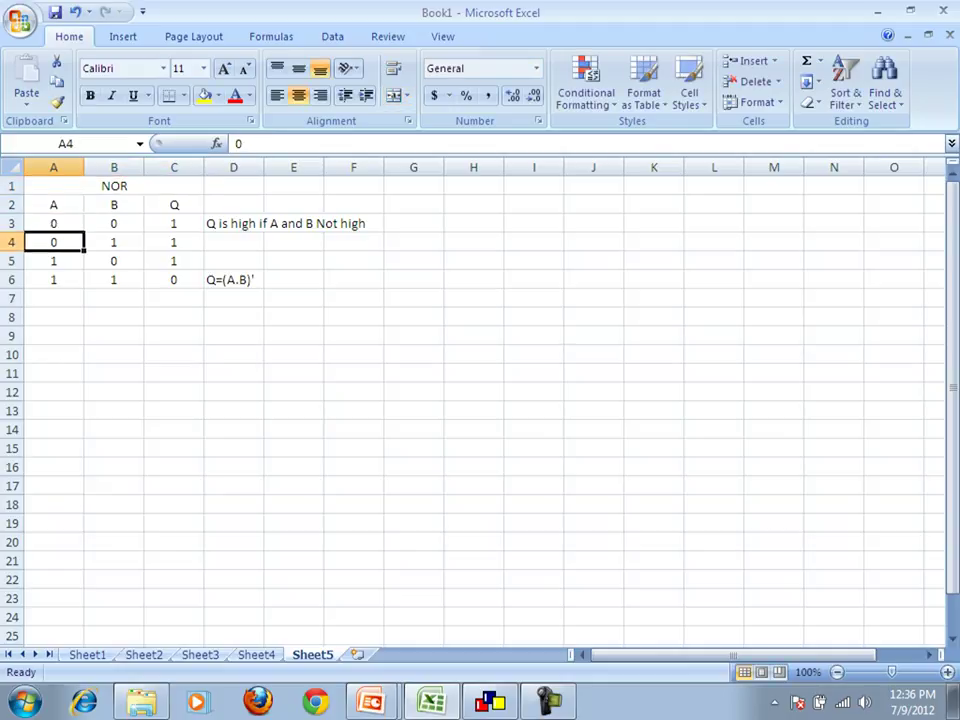
pyautogui.press('Right')
pyautogui.press('Right')
pyautogui.press('Right')
pyautogui.press('Down')
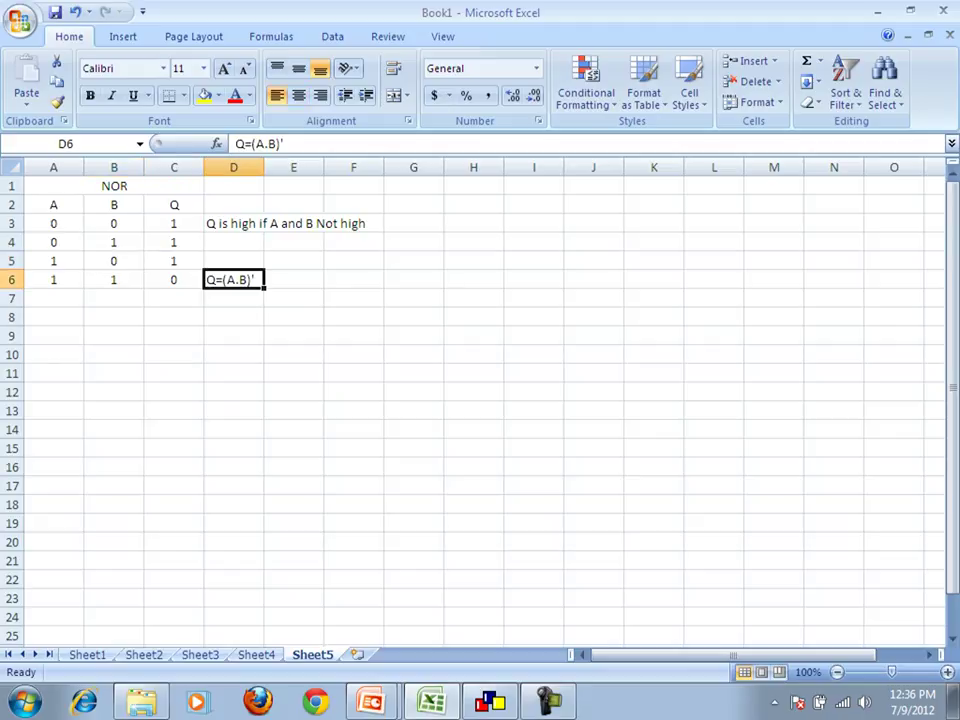
pyautogui.press('F2')
pyautogui.press('Left')
pyautogui.press('Left')
pyautogui.press('Left')
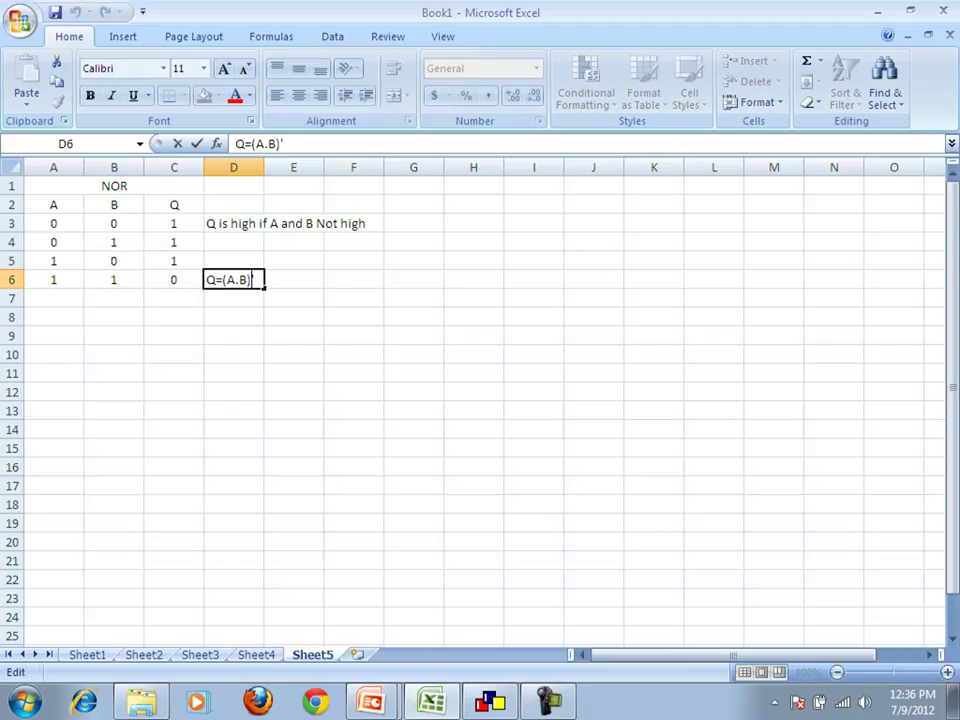
pyautogui.press('Delete')
pyautogui.write('+')
pyautogui.press('Return')
# Edit the description in cell D3 to read "Q is high if A or B Not high".
pyautogui.press('Up')
pyautogui.press('Up')
pyautogui.press('Up')
pyautogui.press('Up')
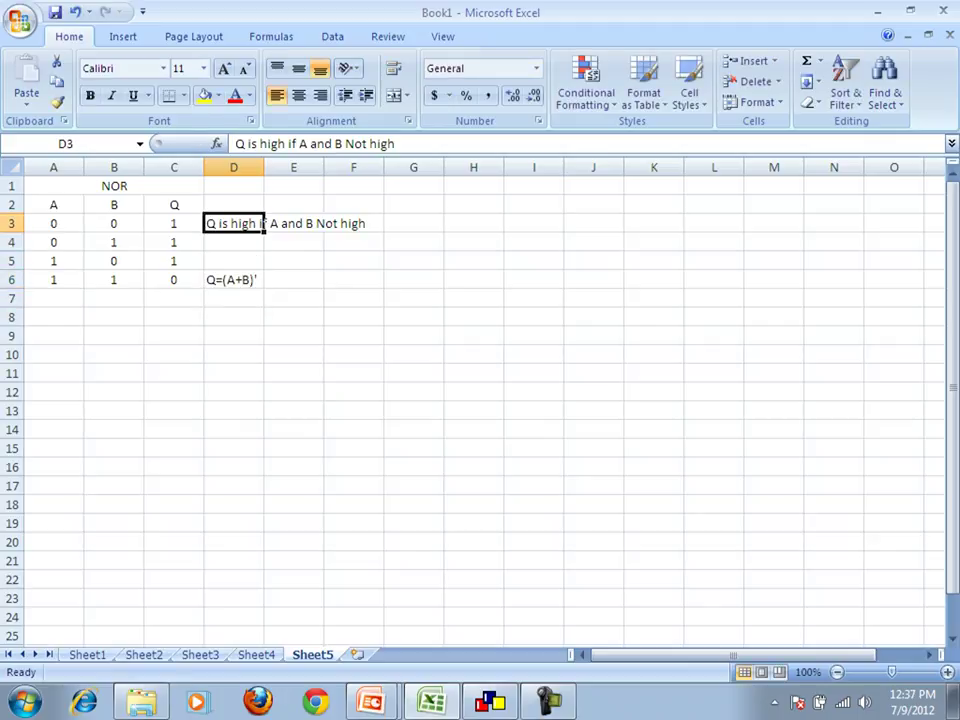
pyautogui.press('F2')
pyautogui.press('Left')
pyautogui.press('Left')
pyautogui.press('Left')
pyautogui.press('Left')
pyautogui.press('Left')
pyautogui.press('Left')
pyautogui.press('Left')
pyautogui.press('Left')
pyautogui.press('Left')
pyautogui.press('Left')
pyautogui.press('Left')
pyautogui.hotkey('shift', 'Left')
pyautogui.hotkey('shift', 'Left')
pyautogui.hotkey('shift', 'Left')
pyautogui.write('or')
pyautogui.press('Return')
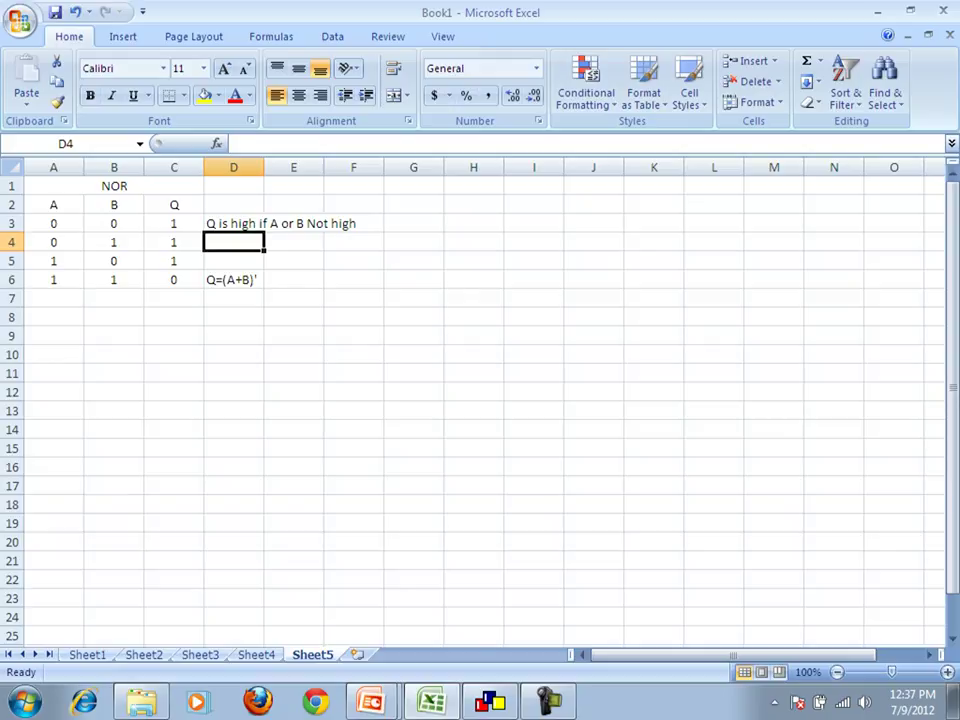
# Clear the Q output values in cells C3 to C6 of the NOR table.
pyautogui.press('Left')
pyautogui.press('Left')
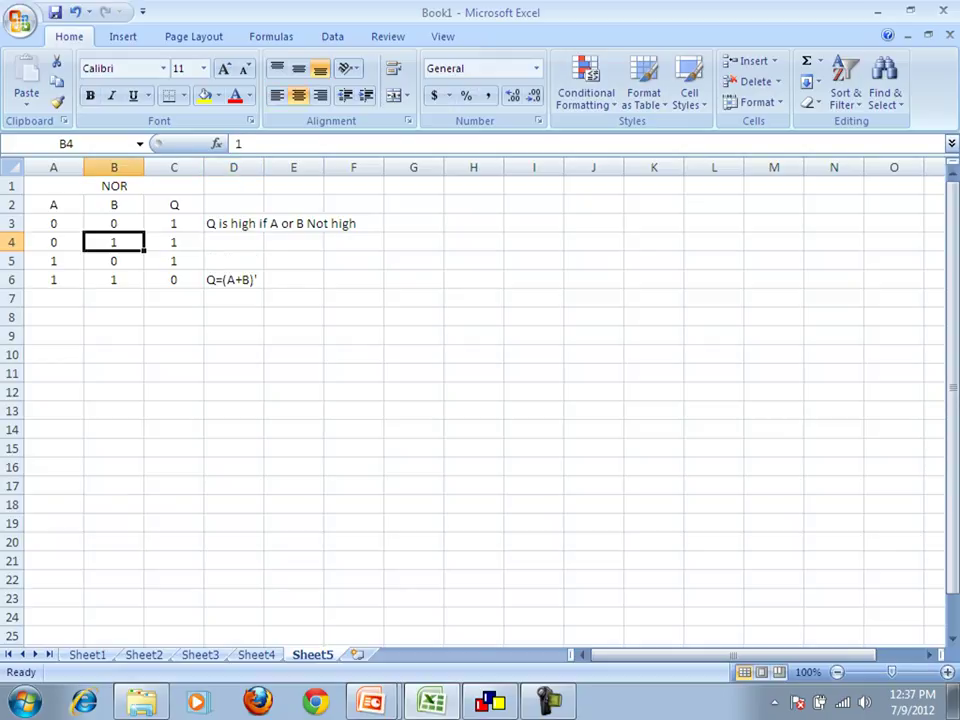
pyautogui.press('Right')
pyautogui.press('Up')
pyautogui.hotkey('shift', 'Down')
pyautogui.hotkey('shift', 'Down')
pyautogui.hotkey('shift', 'Down')
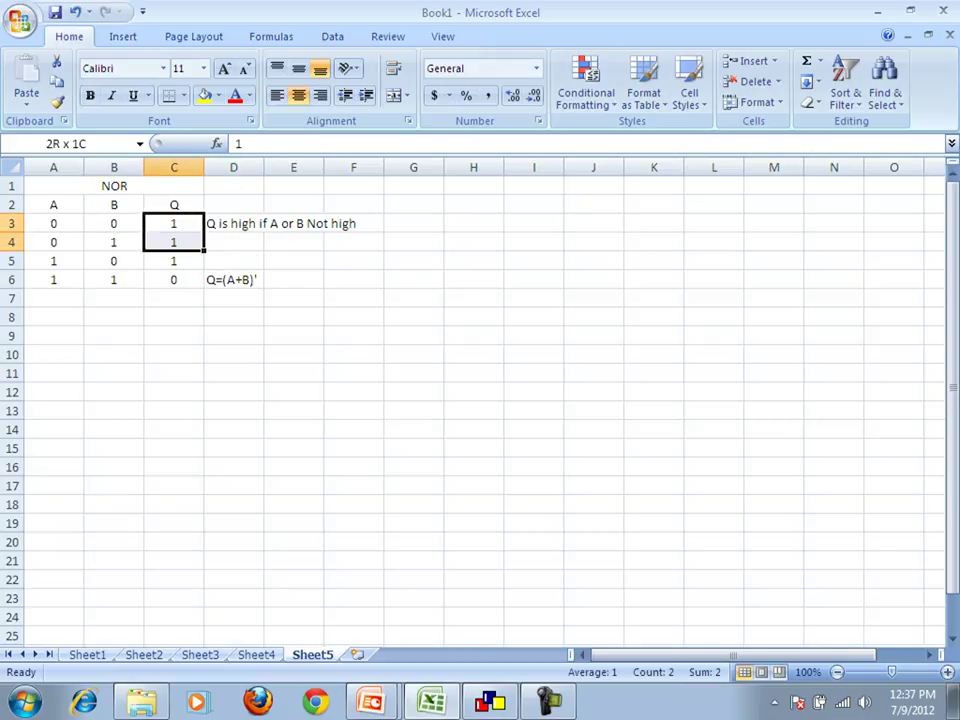
pyautogui.press('Delete')
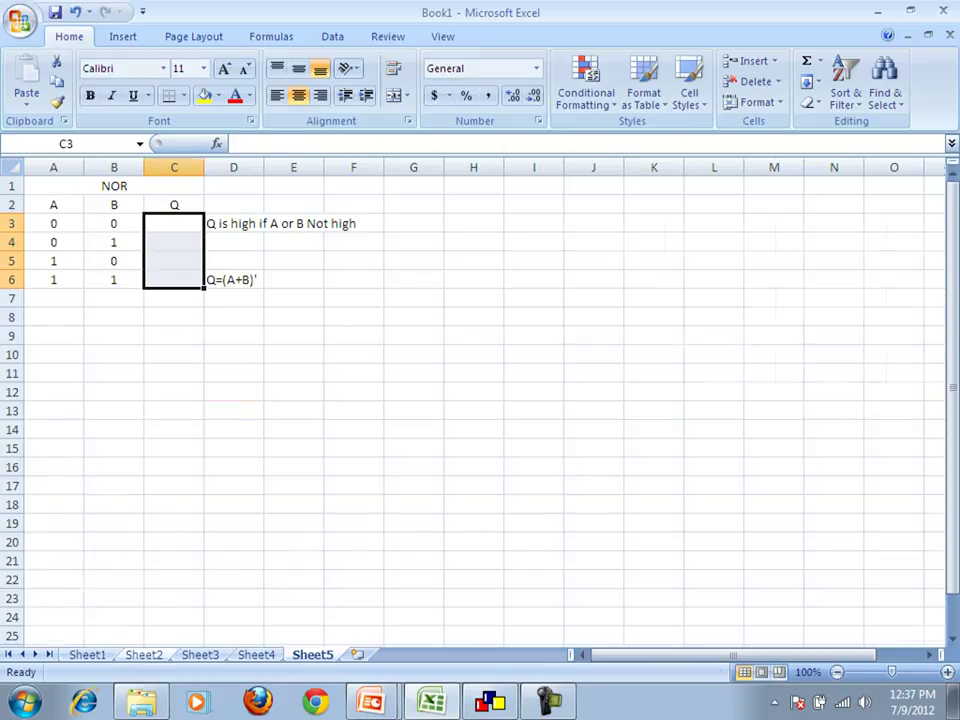
# Check the OR gate outputs on Sheet2 and fill Q in Sheet5's NOR table, C3:C6, with 1, 0, 0, 0.
pyautogui.click(144, 655)
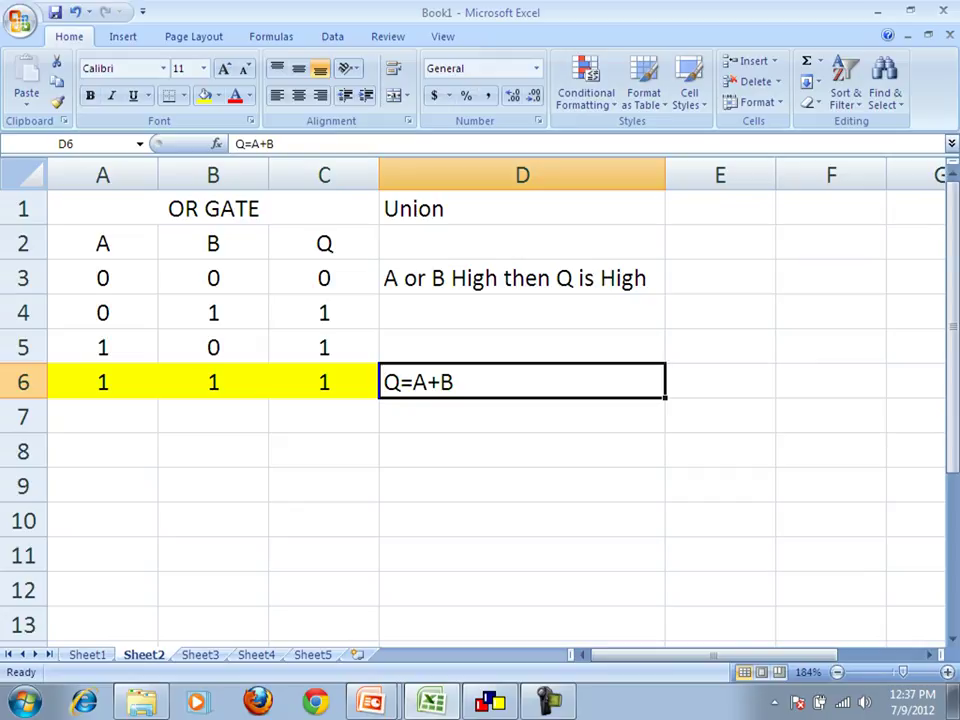
pyautogui.click(324, 278)
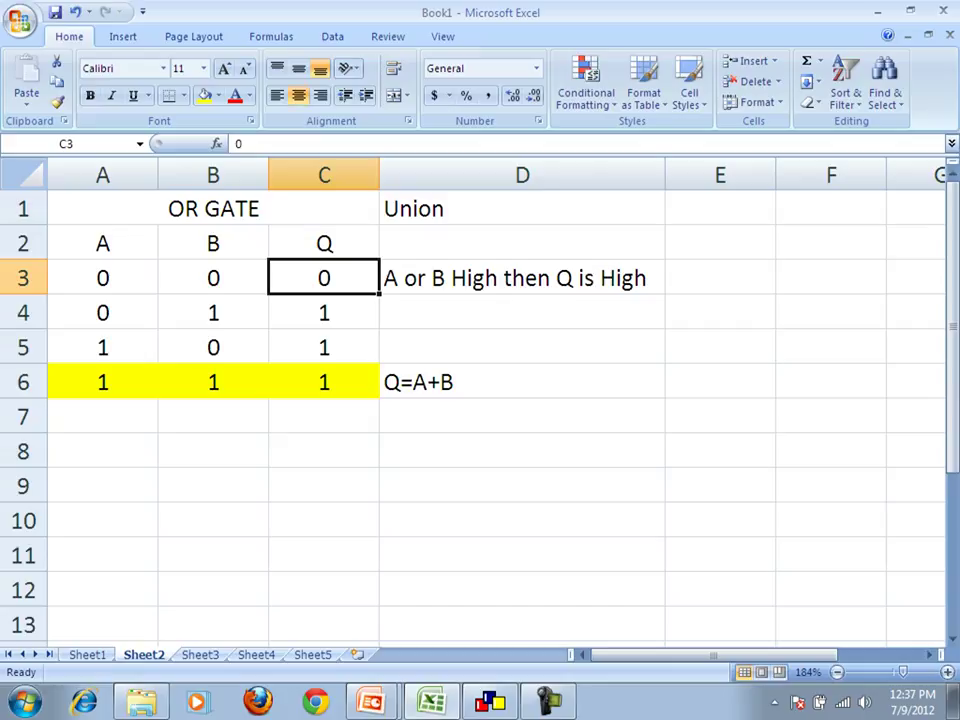
pyautogui.moveTo(324, 278); pyautogui.dragTo(324, 485)
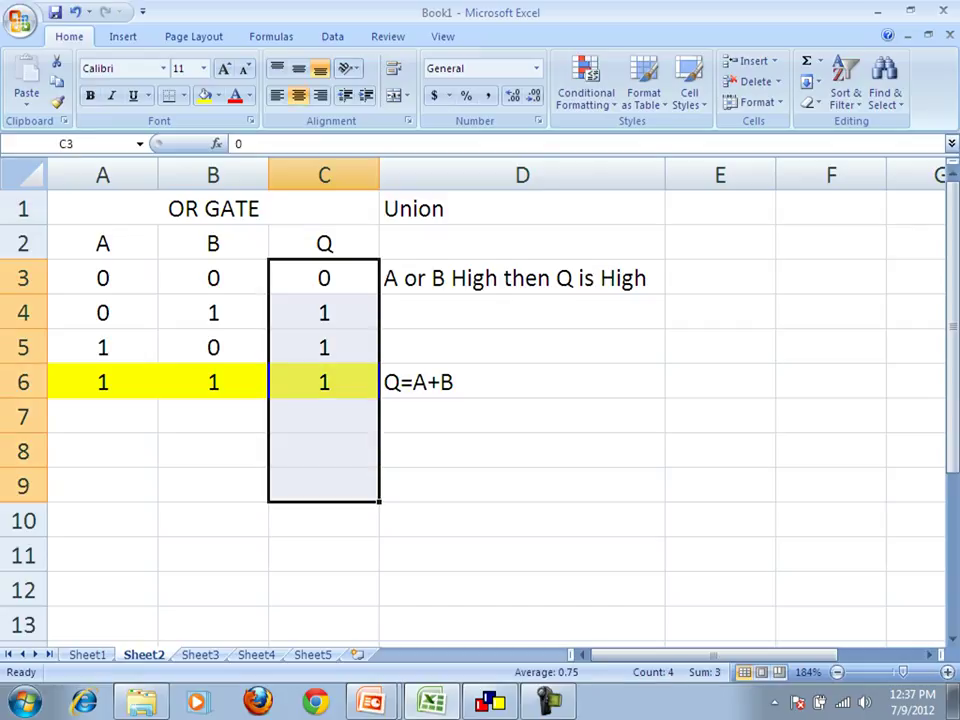
pyautogui.click(324, 382)
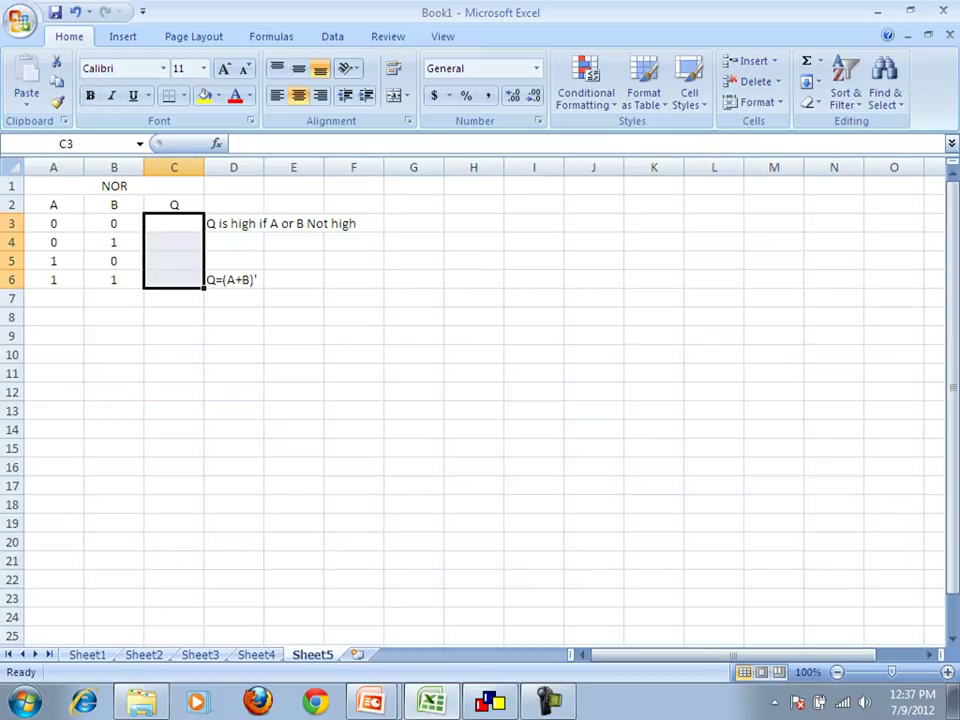
pyautogui.click(174, 224)
pyautogui.write('1')
pyautogui.press('Return')
pyautogui.write('0')
pyautogui.press('Return')
pyautogui.write('0')
pyautogui.press('Return')
pyautogui.write('0')
pyautogui.press('Return')
pyautogui.press('Up')
pyautogui.press('Up')
pyautogui.press('Up')
pyautogui.press('Up')
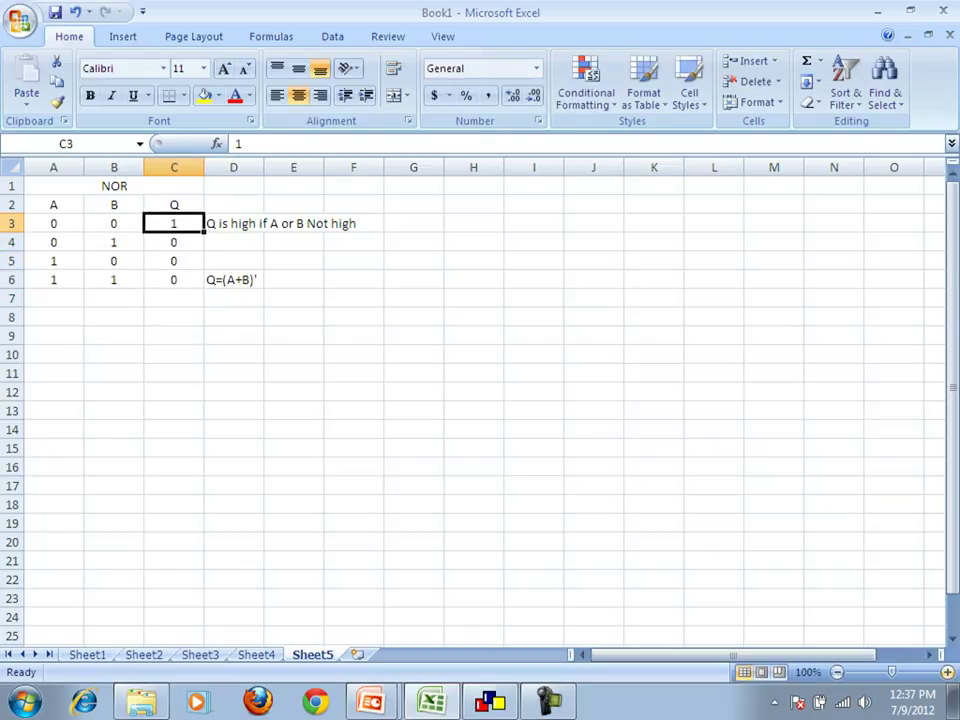
# Narrow all columns of Sheet5 evenly and fit column D's width to its text.
pyautogui.moveTo(892, 672); pyautogui.dragTo(898, 672)
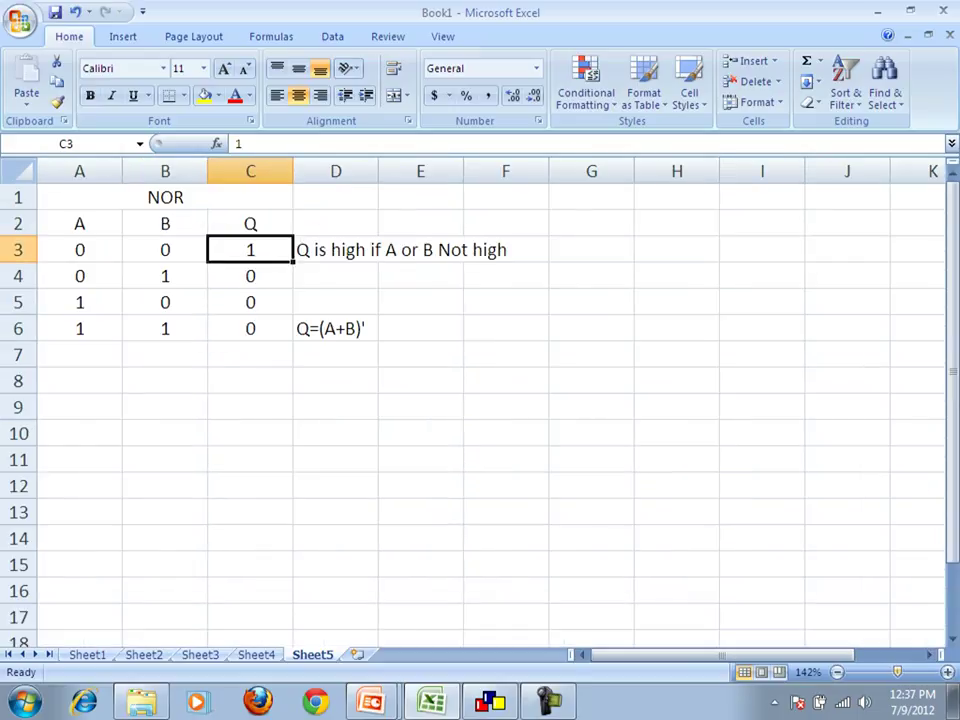
pyautogui.hotkey('ctrl', 'a')
pyautogui.moveTo(122, 171); pyautogui.dragTo(88, 171)
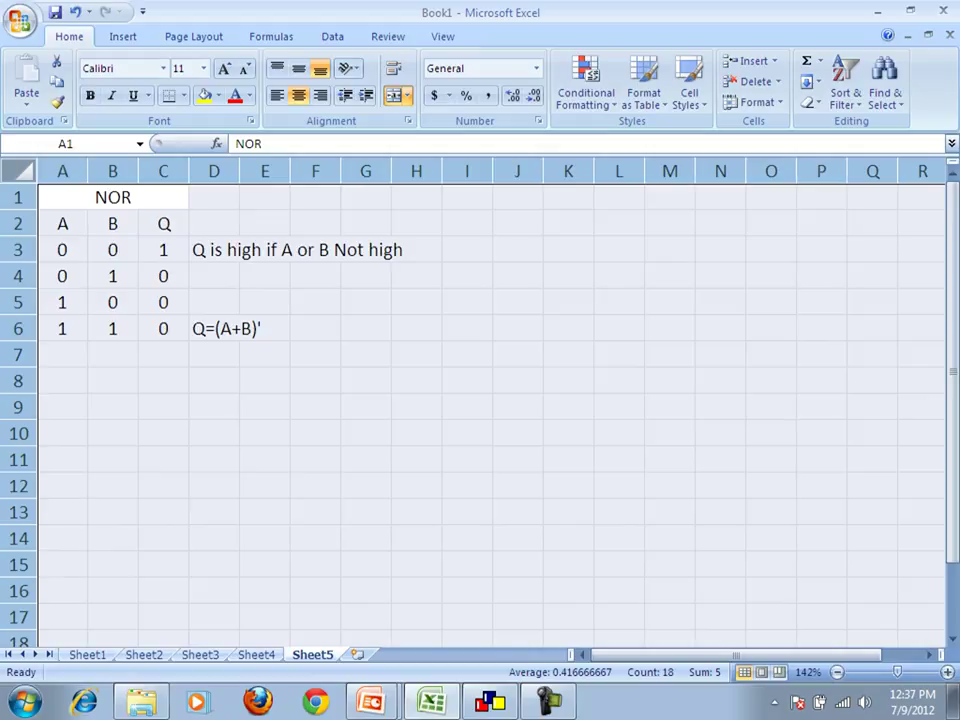
pyautogui.click(316, 223)
pyautogui.doubleClick(239, 171)
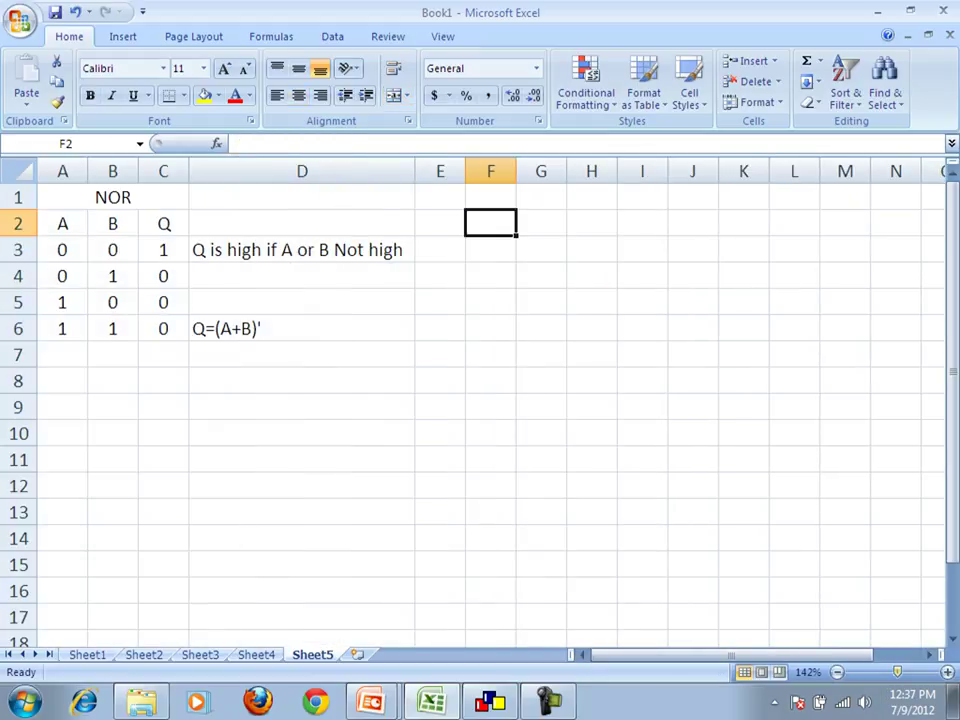
pyautogui.click(902, 672)
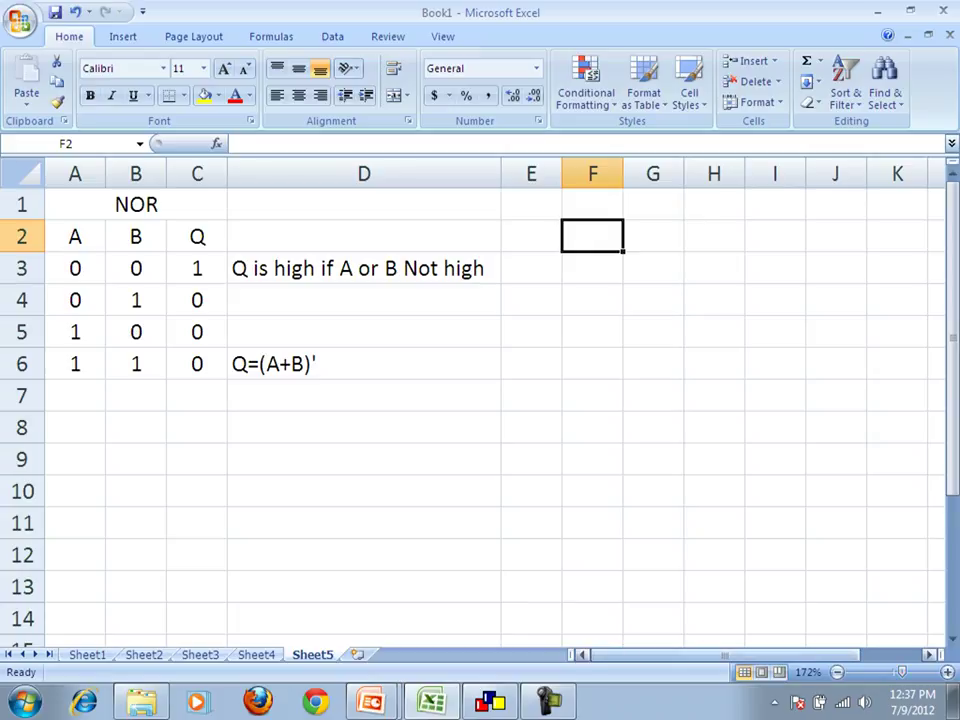
# Switch to CEDAR Logic Simulator and place a 2-input OR gate with an inverter to its right on Page 5.
pyautogui.click(490, 702)
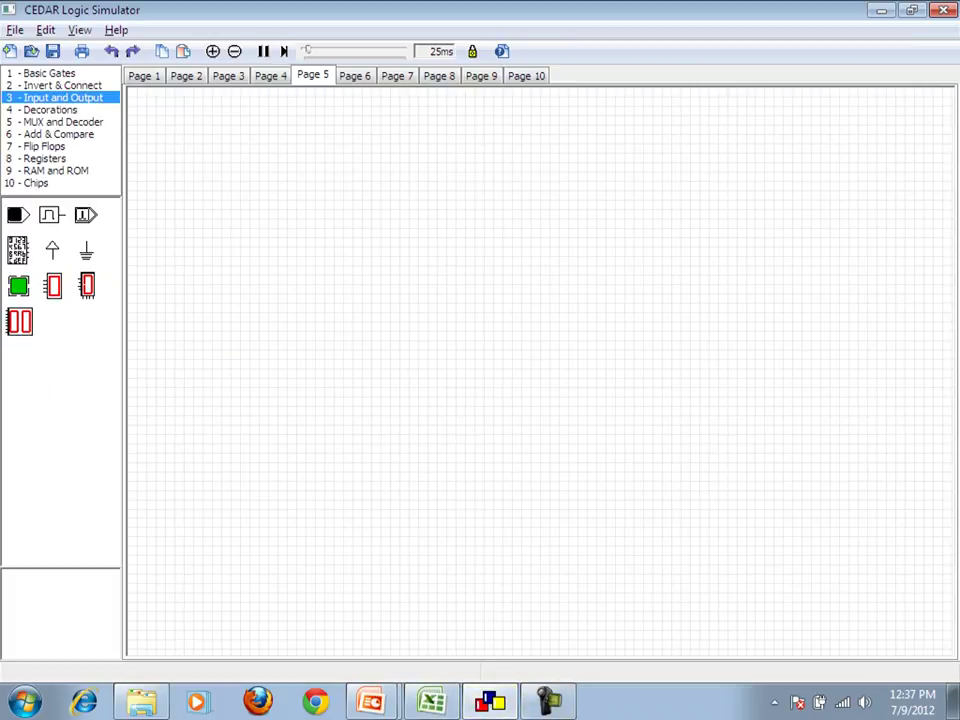
pyautogui.click(49, 73)
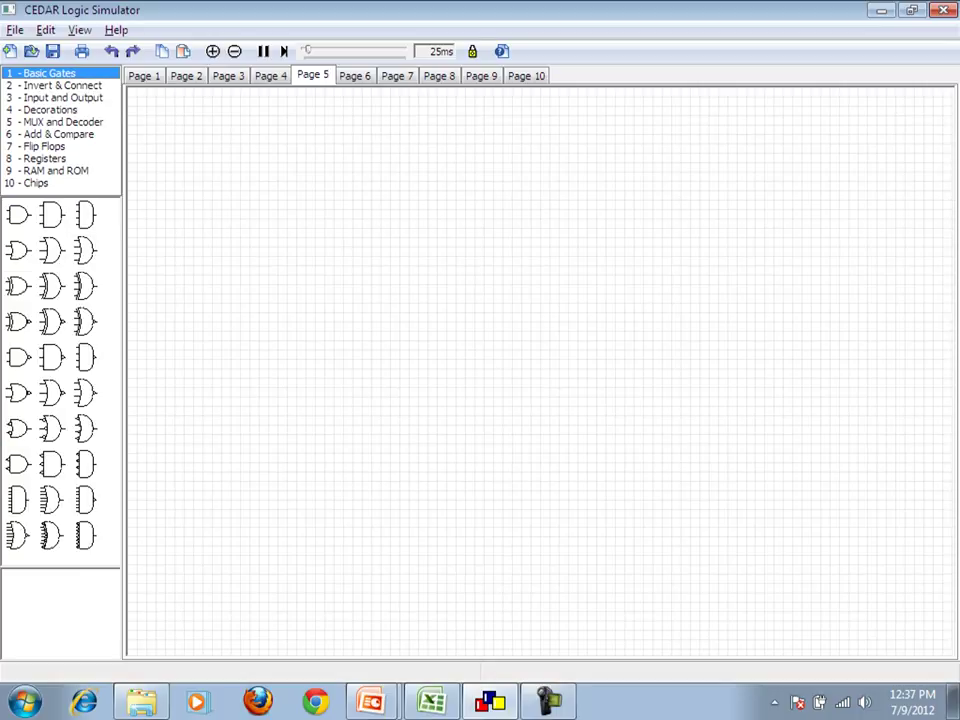
pyautogui.moveTo(18, 250); pyautogui.dragTo(340, 503)
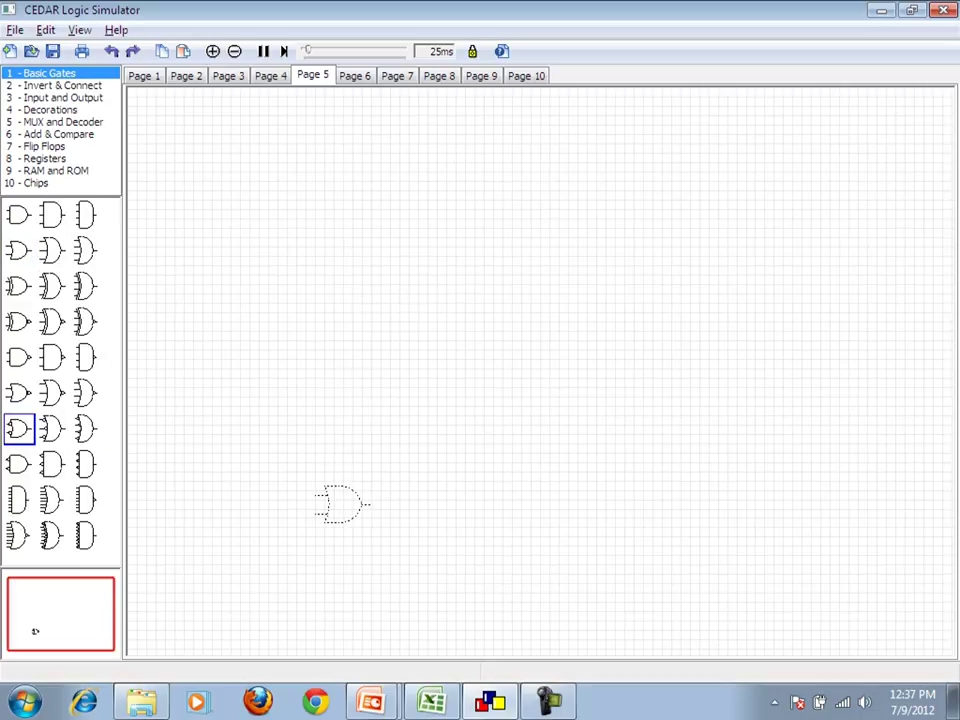
pyautogui.click(62, 86)
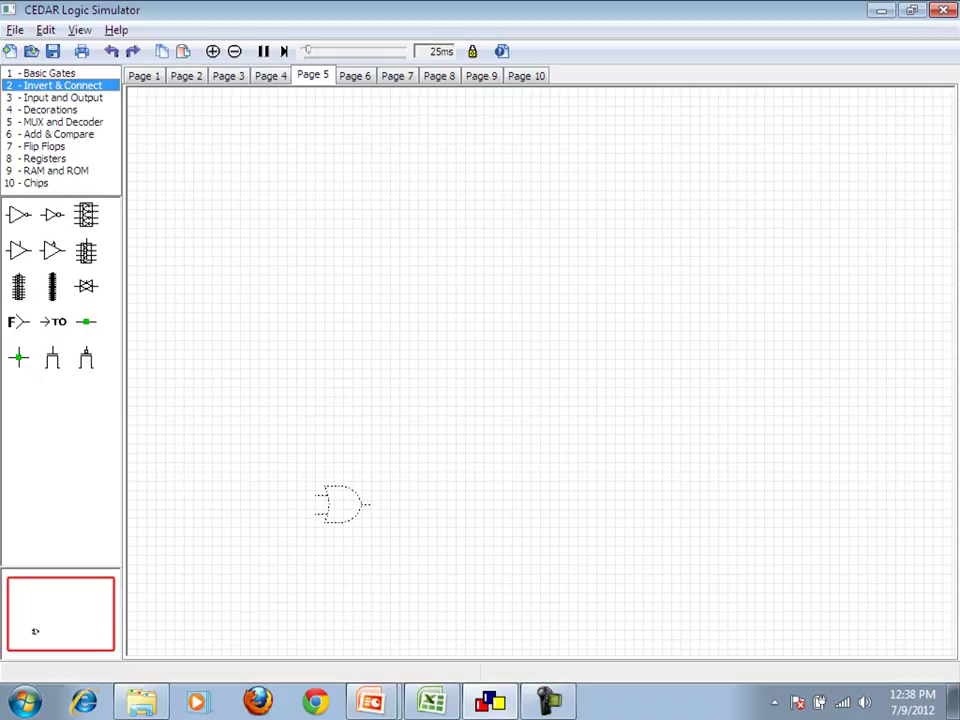
pyautogui.moveTo(52, 214); pyautogui.dragTo(418, 503)
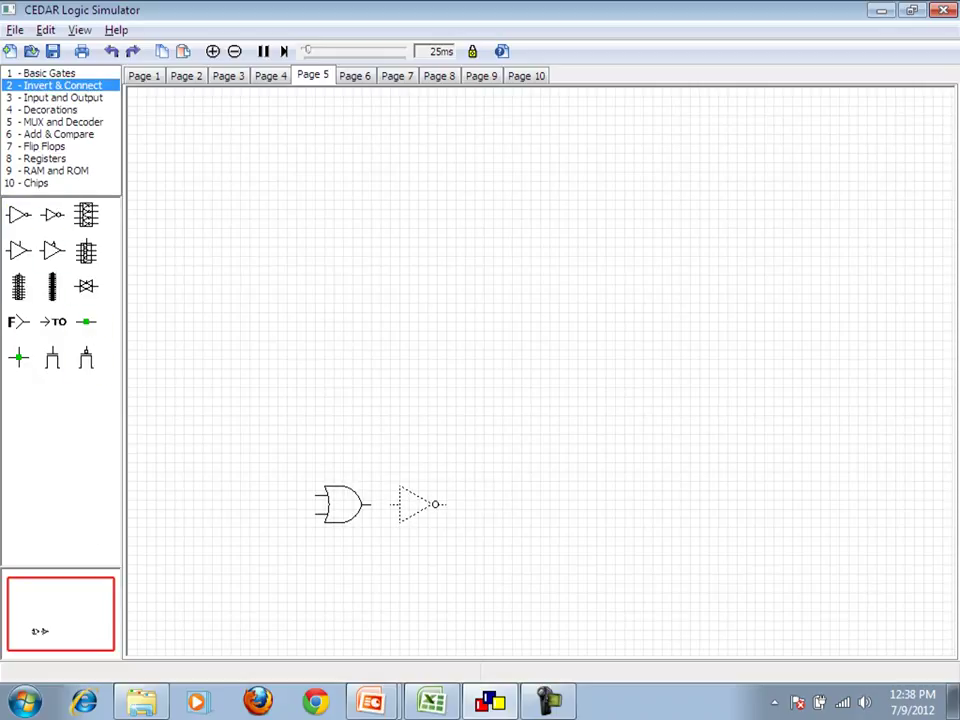
# Place a 2-input NOR gate above the OR gate and inverter.
pyautogui.press('1')
pyautogui.moveTo(19, 392); pyautogui.dragTo(380, 363)
pyautogui.moveTo(300, 288); pyautogui.dragTo(264, 258)
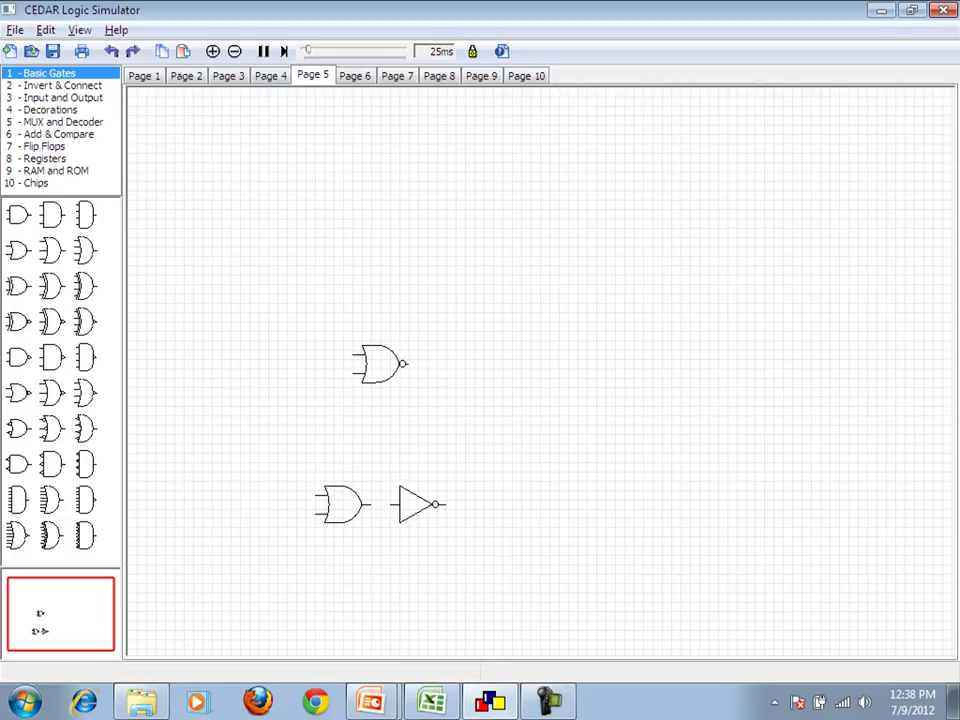
# Place two toggle switches, one above the other, to the left of the gates.
pyautogui.click(63, 98)
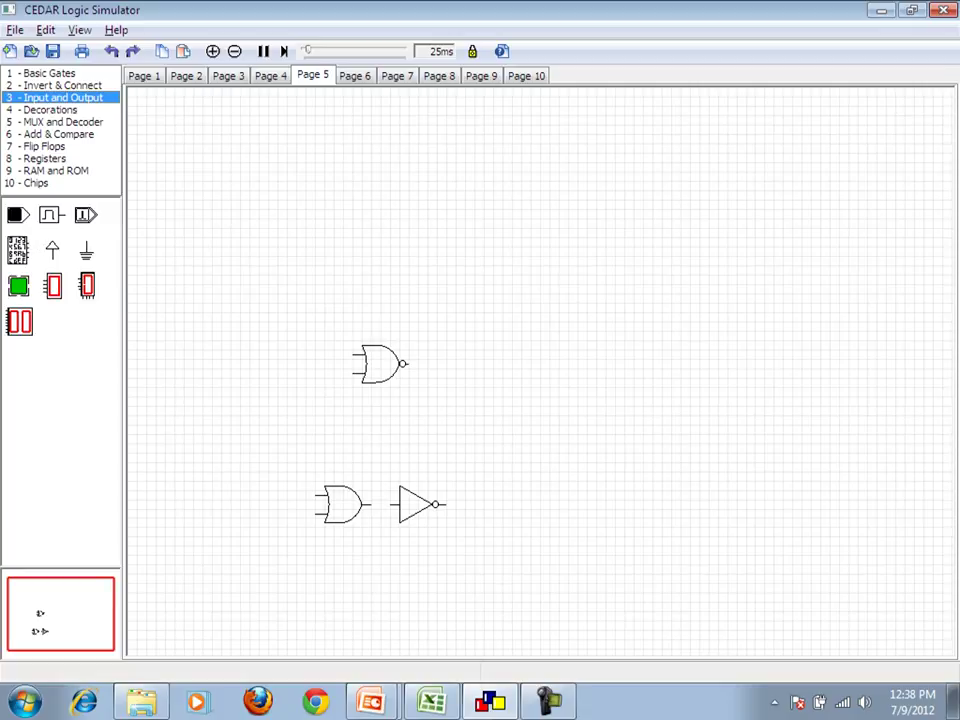
pyautogui.moveTo(16, 214); pyautogui.dragTo(204, 421)
pyautogui.moveTo(17, 217); pyautogui.dragTo(205, 471)
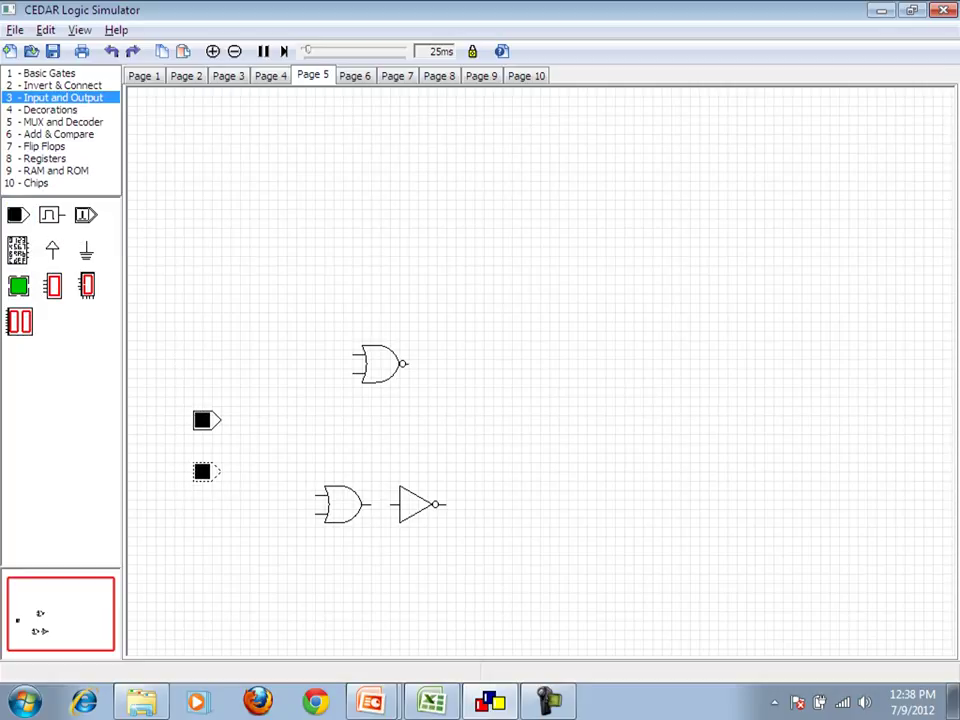
# Wire both toggle switches to the inputs of the NOR gate and the OR gate, keeping the two vertical wires apart.
pyautogui.moveTo(221, 420); pyautogui.dragTo(353, 354)
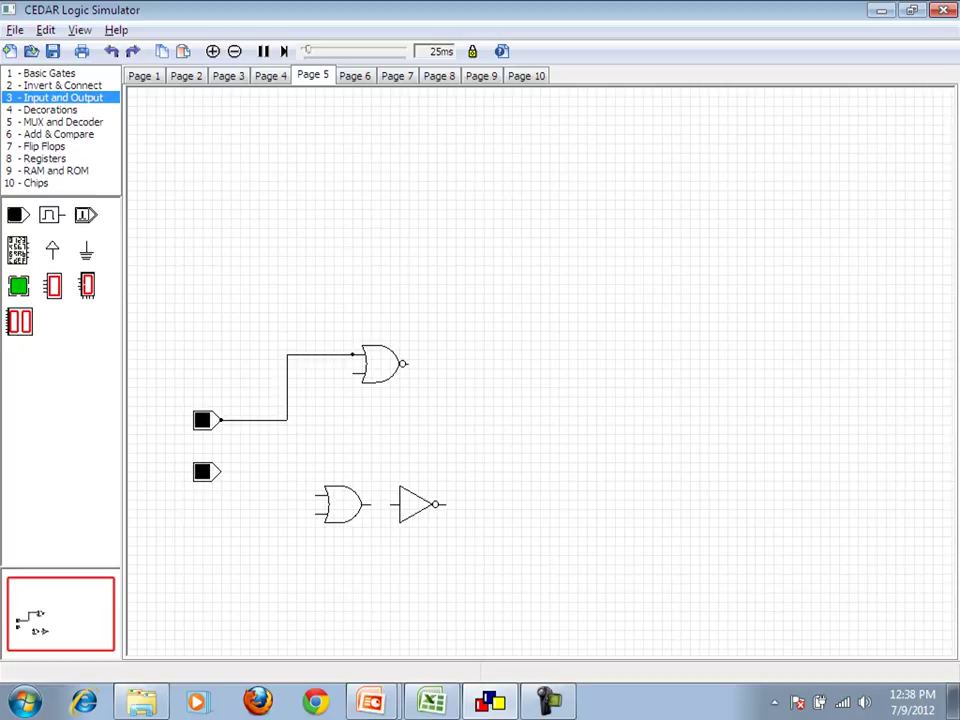
pyautogui.moveTo(221, 471); pyautogui.dragTo(353, 372)
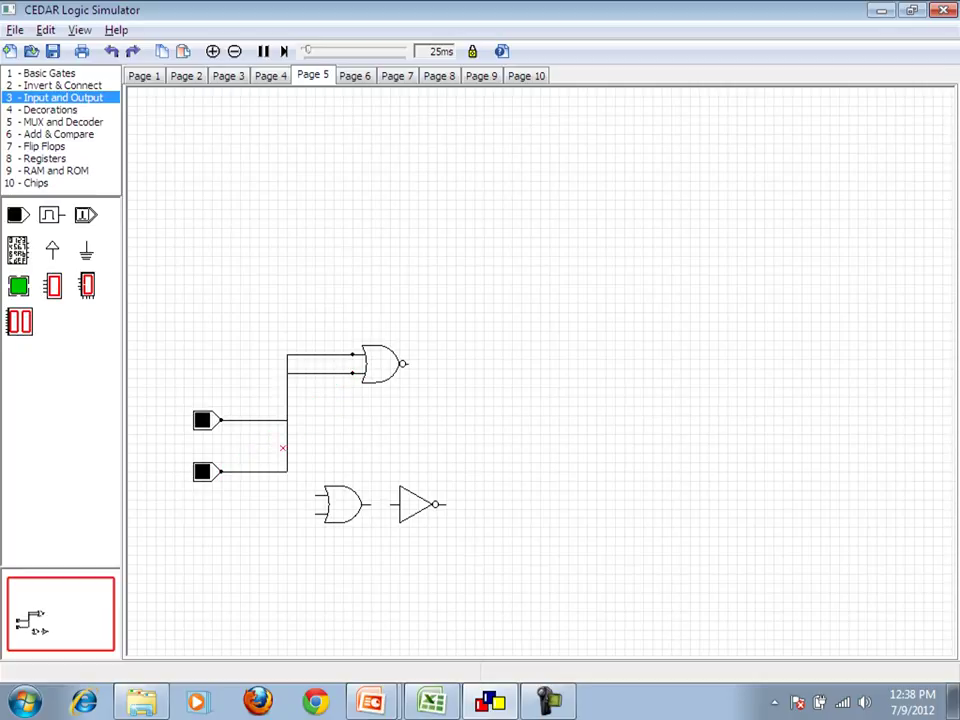
pyautogui.moveTo(287, 450); pyautogui.dragTo(296, 450)
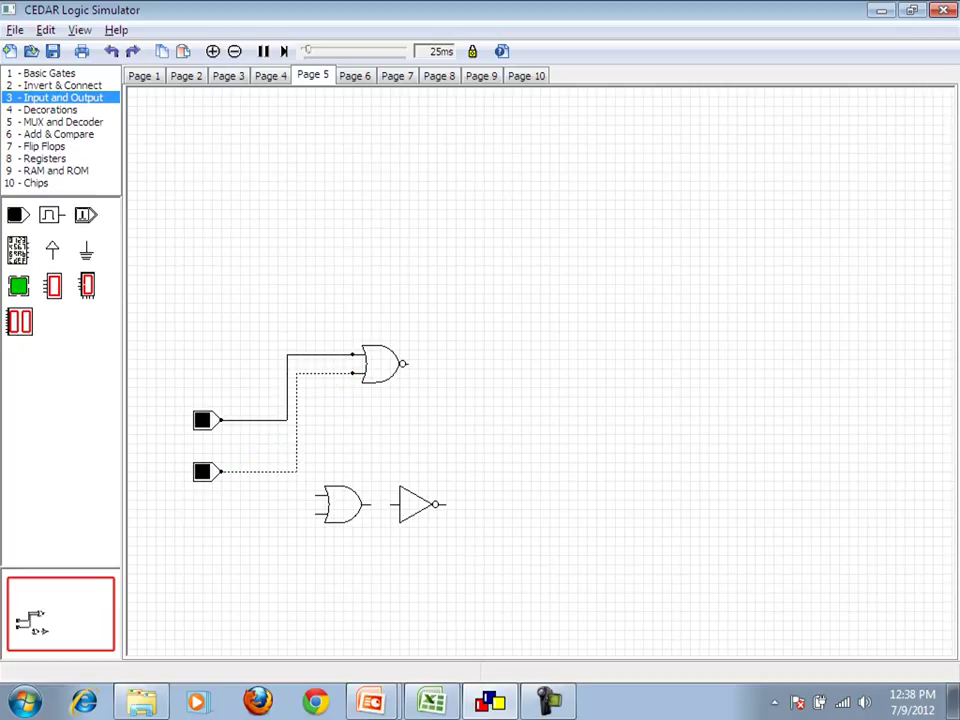
pyautogui.moveTo(315, 495); pyautogui.dragTo(287, 420)
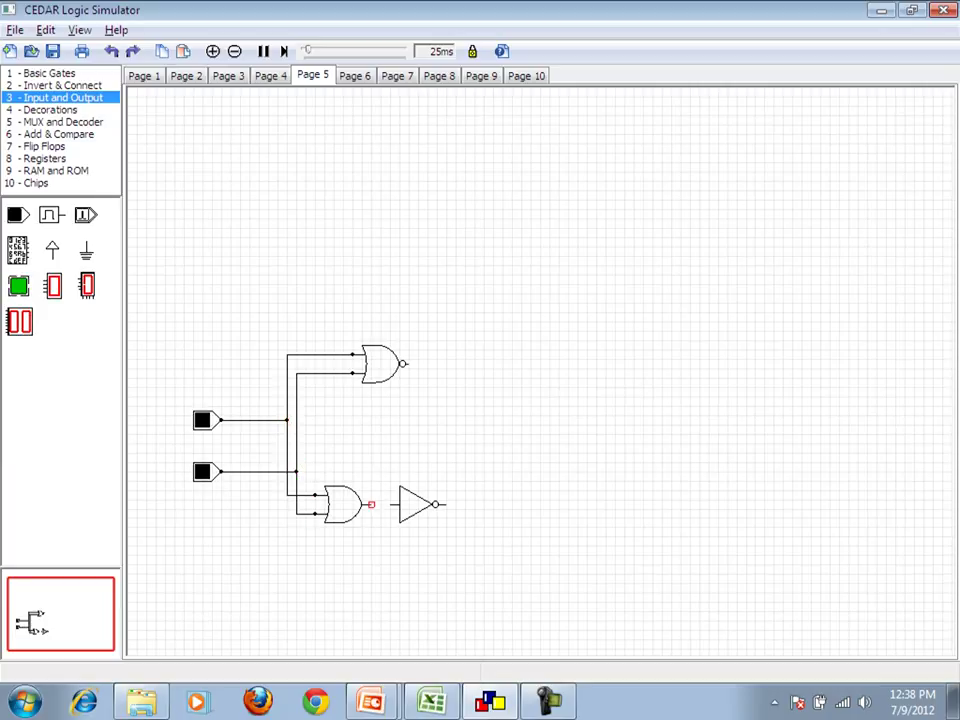
# Connect the OR gate's output to the inverter and attach an LED to the outputs of the inverter and the NOR gate.
pyautogui.moveTo(371, 504); pyautogui.dragTo(390, 504)
pyautogui.moveTo(369, 504); pyautogui.dragTo(396, 504)
pyautogui.moveTo(18, 286)
pyautogui.mouseDown()
pyautogui.moveTo(474, 439)
pyautogui.moveTo(484, 512)
pyautogui.moveTo(445, 504)
pyautogui.mouseUp()
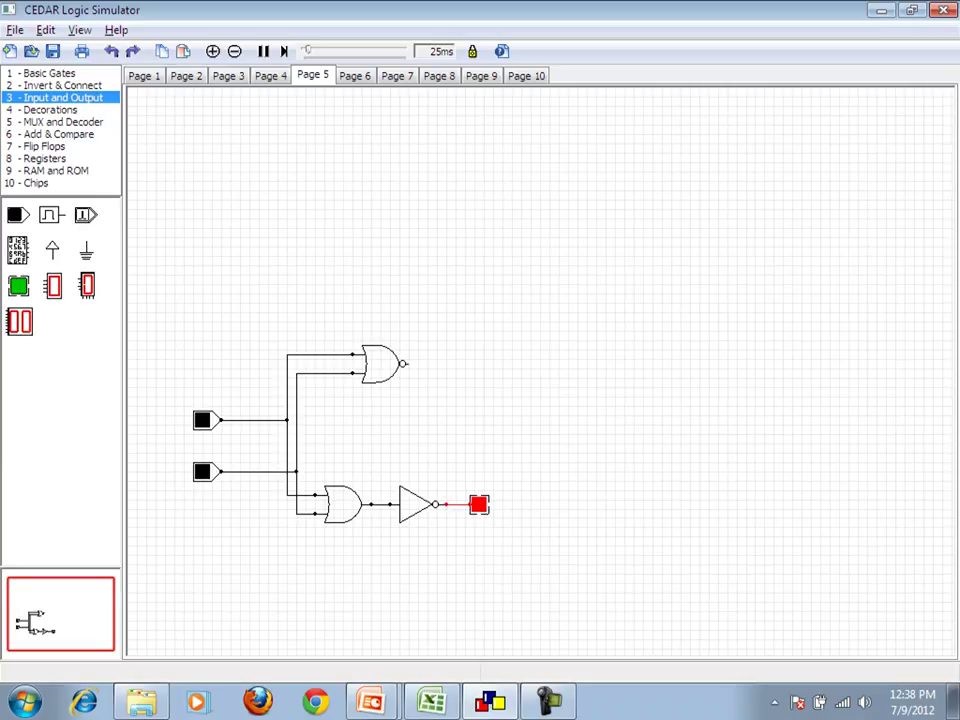
pyautogui.moveTo(18, 286); pyautogui.dragTo(407, 363)
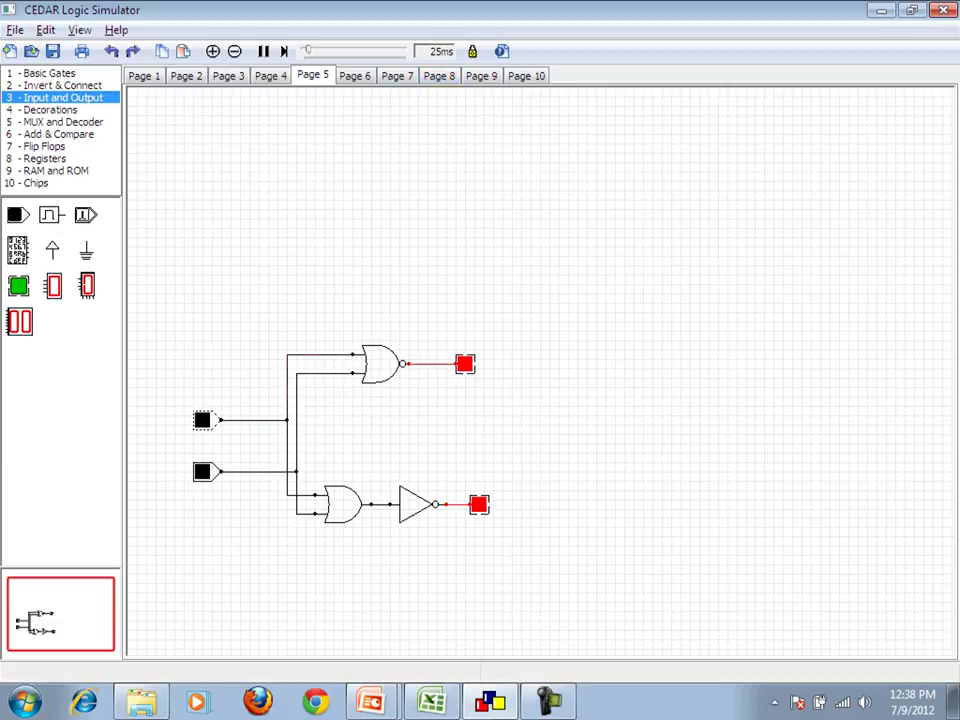
# Toggle the two switches through the input combinations to compare the NOR gate's LED with the inverted OR gate's LED.
pyautogui.click(202, 420)
pyautogui.click(202, 420)
pyautogui.click(202, 472)
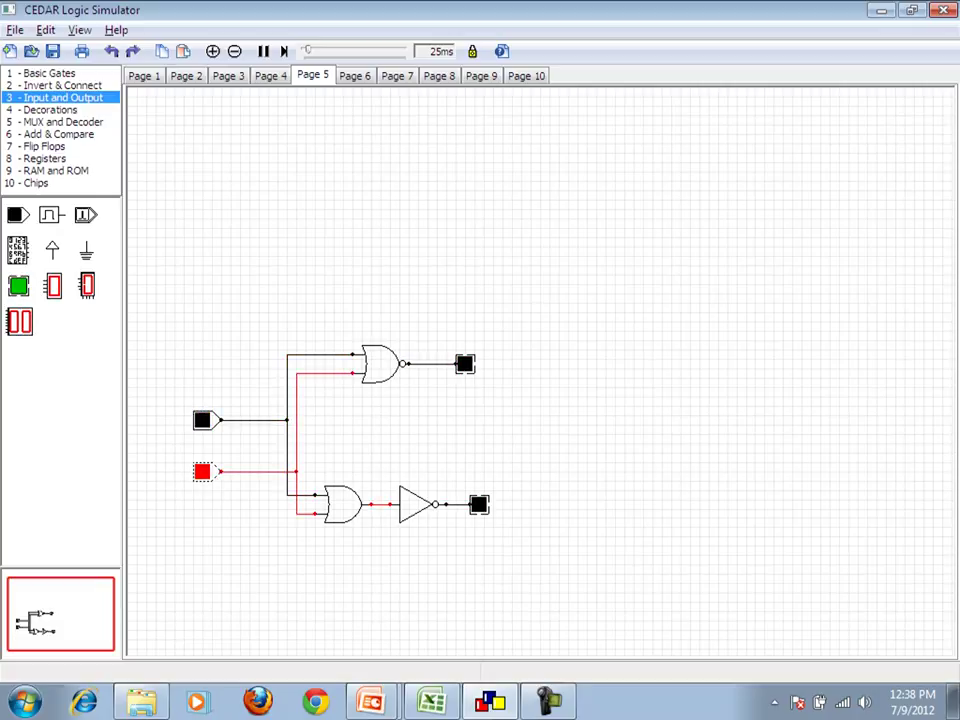
pyautogui.click(202, 471)
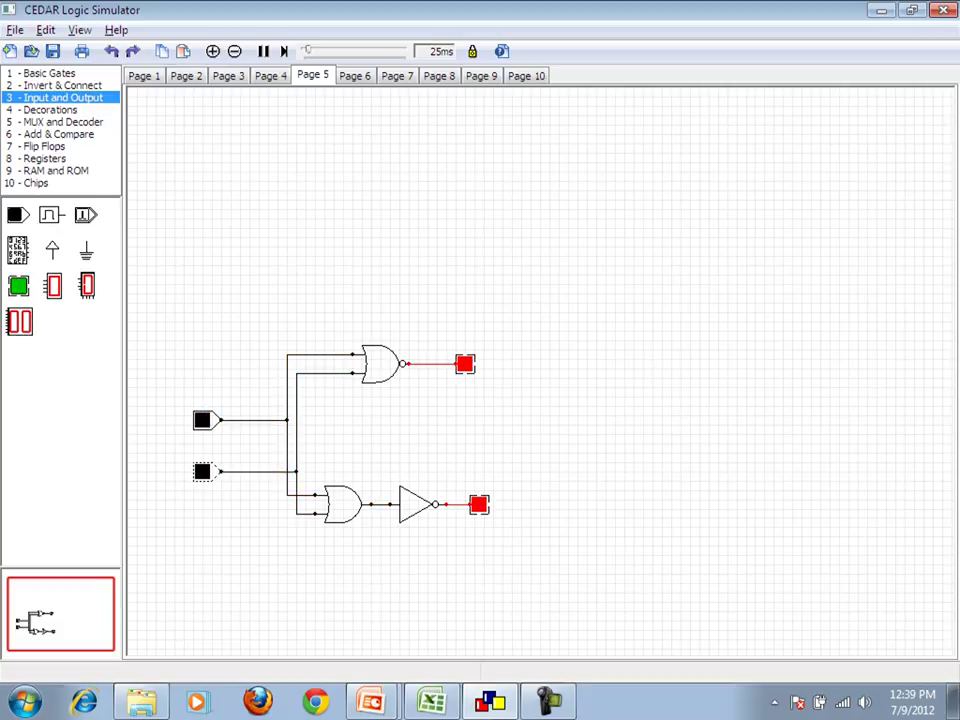
pyautogui.moveTo(202, 471); pyautogui.dragTo(197, 471)
pyautogui.click(197, 471)
pyautogui.click(197, 471)
pyautogui.click(202, 419)
pyautogui.click(197, 471)
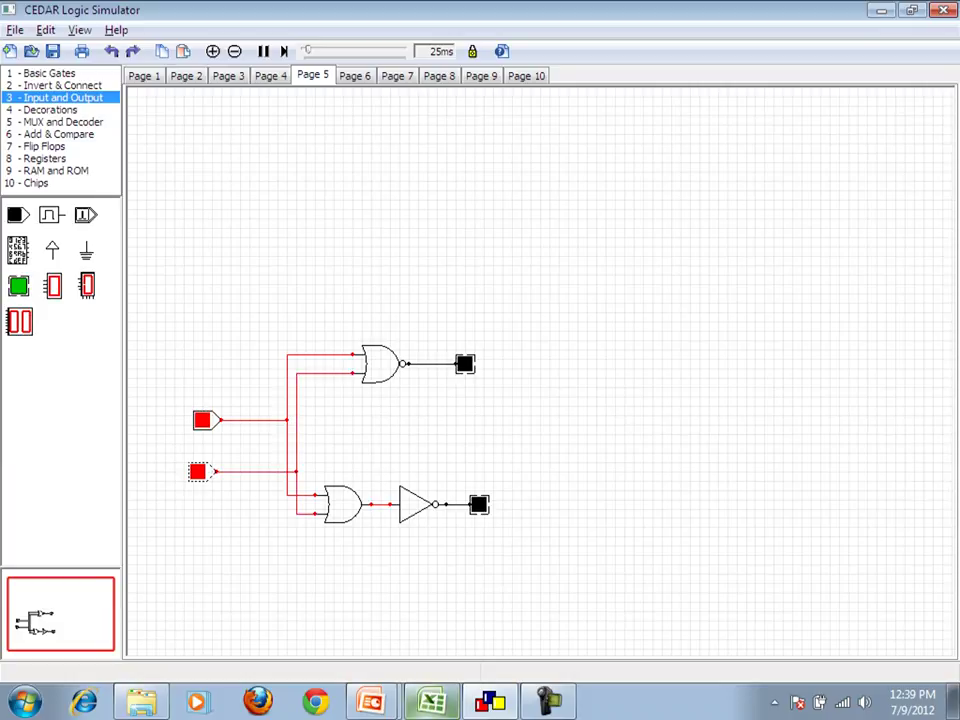
# Check the NOR truth table in Excel, then review the earlier circuit pages through Page 5 in CEDAR Logic Simulator.
pyautogui.click(431, 701)
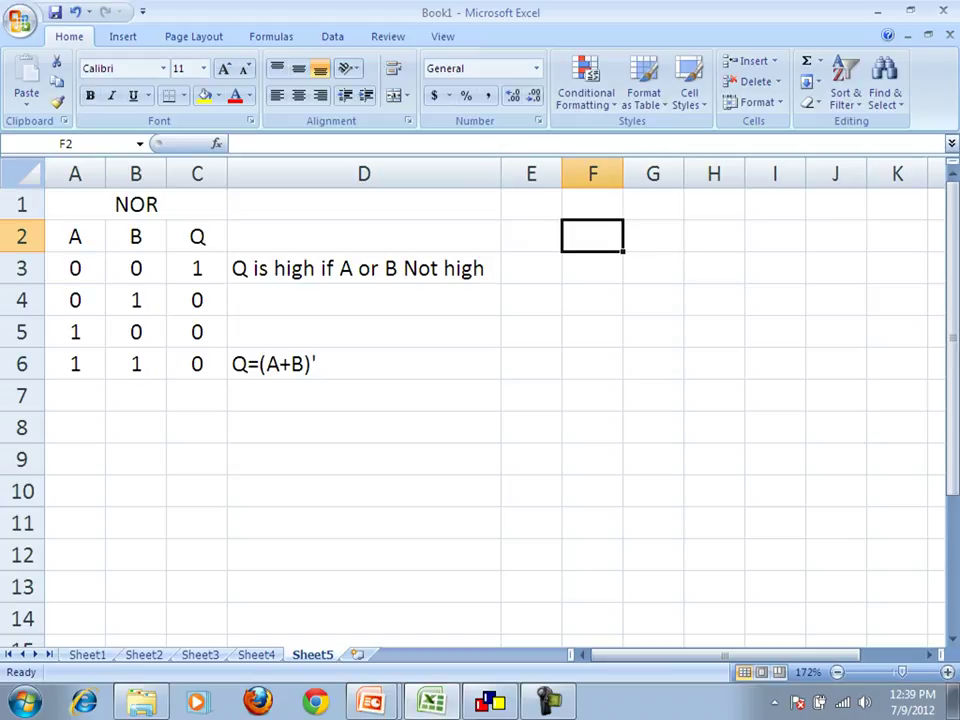
pyautogui.click(490, 701)
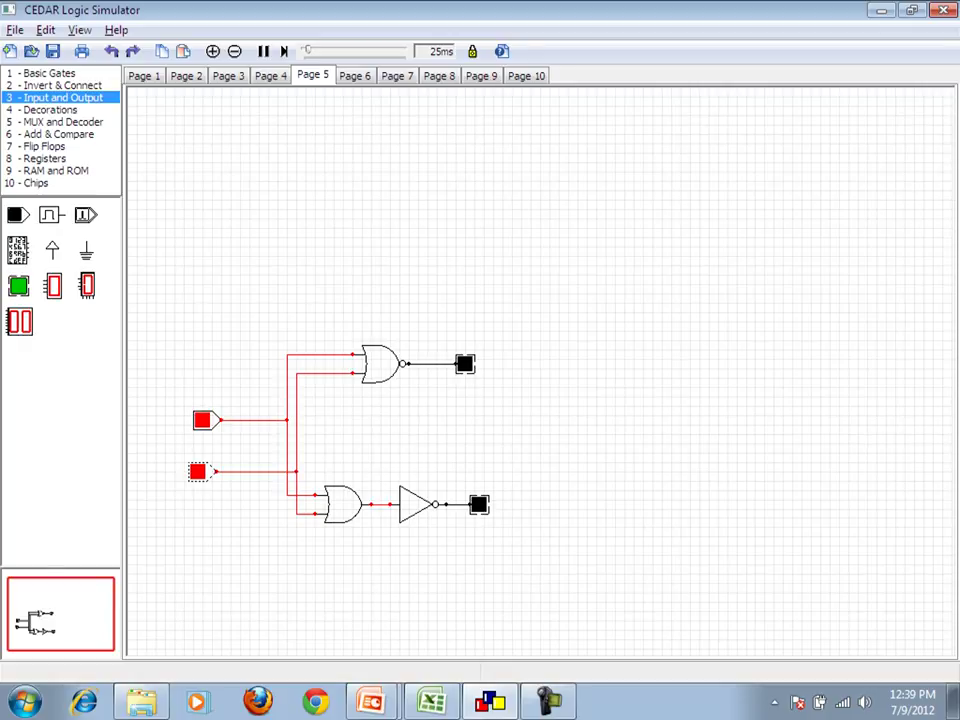
pyautogui.click(143, 75)
pyautogui.click(186, 75)
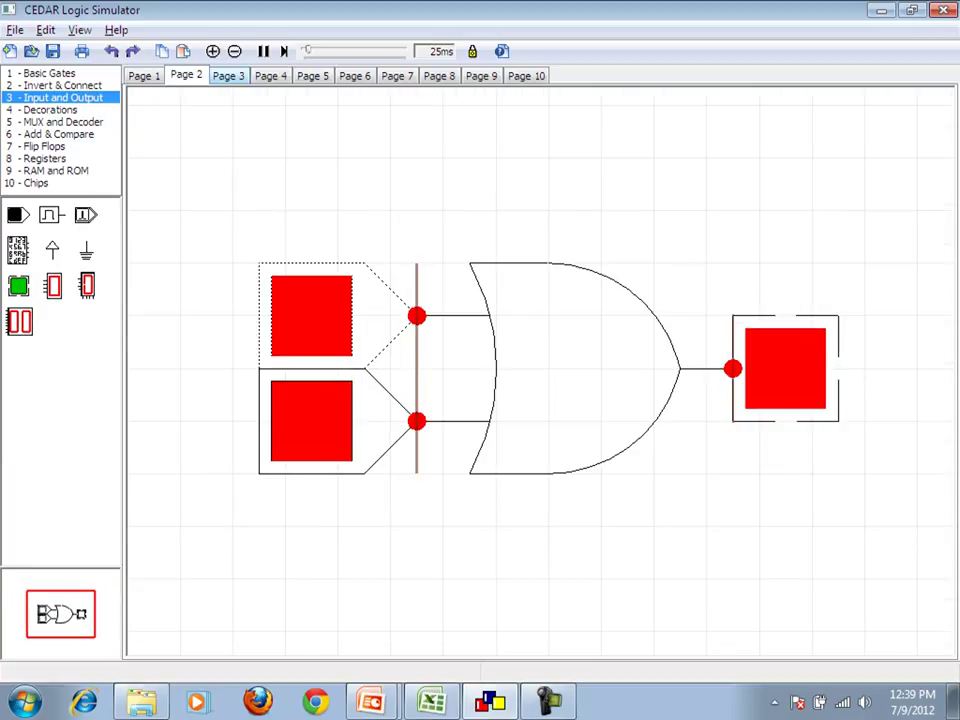
pyautogui.click(228, 75)
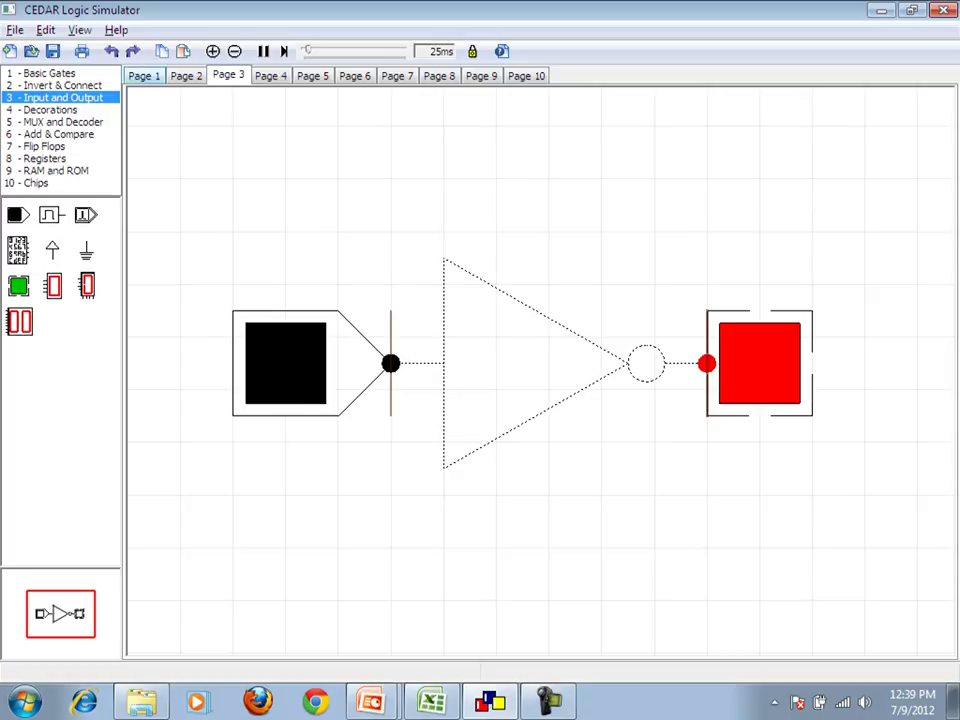
pyautogui.click(143, 75)
pyautogui.click(270, 75)
pyautogui.click(312, 75)
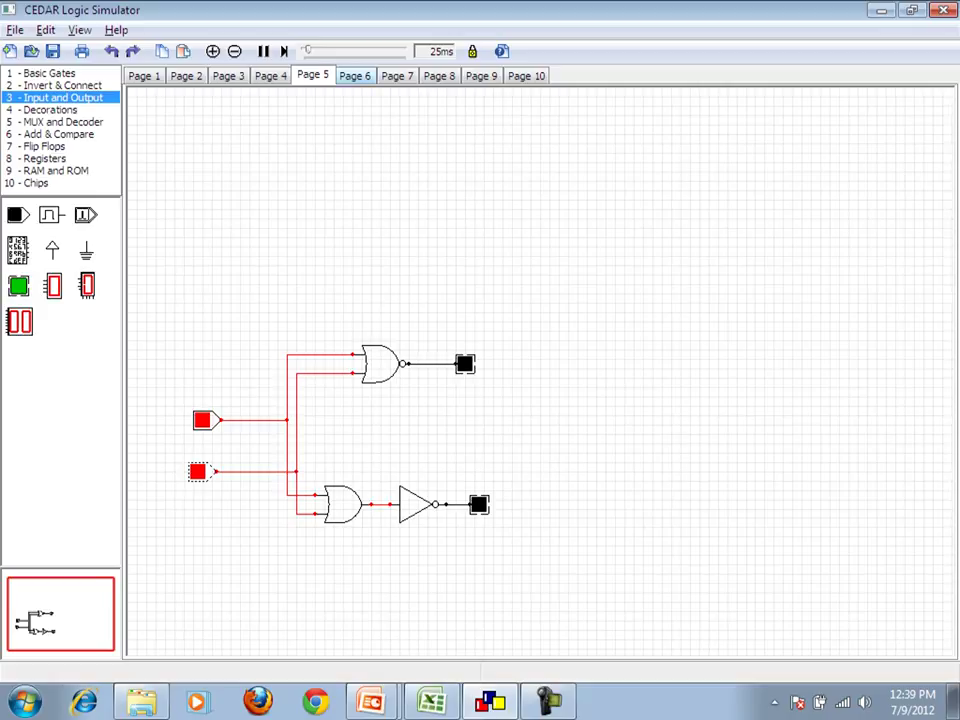
pyautogui.click(354, 75)
pyautogui.click(312, 75)
pyautogui.click(354, 76)
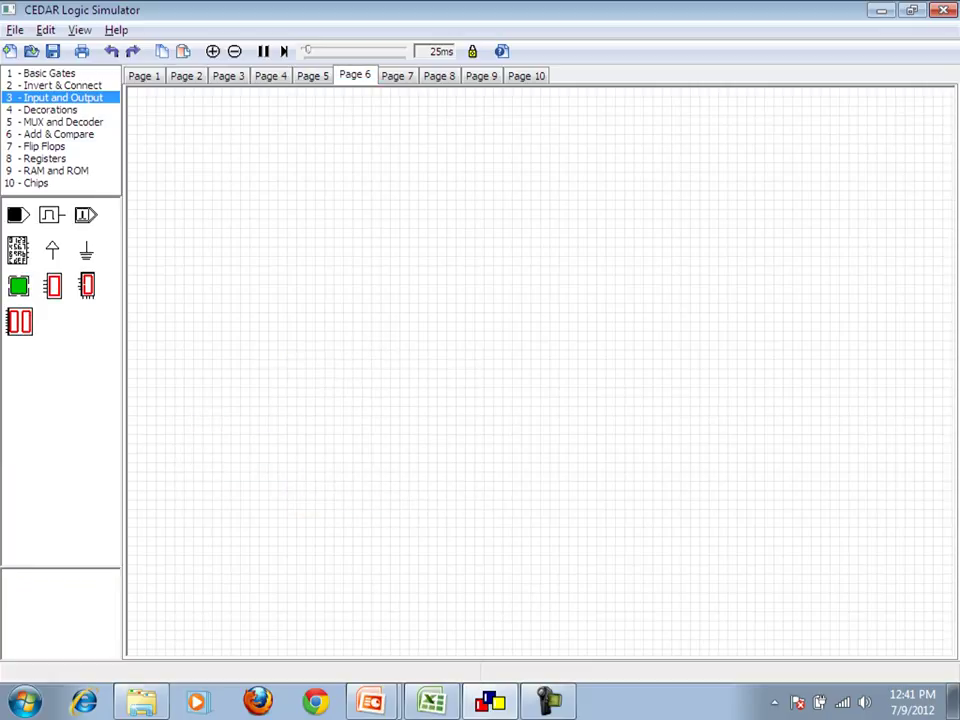
pyautogui.click(312, 76)
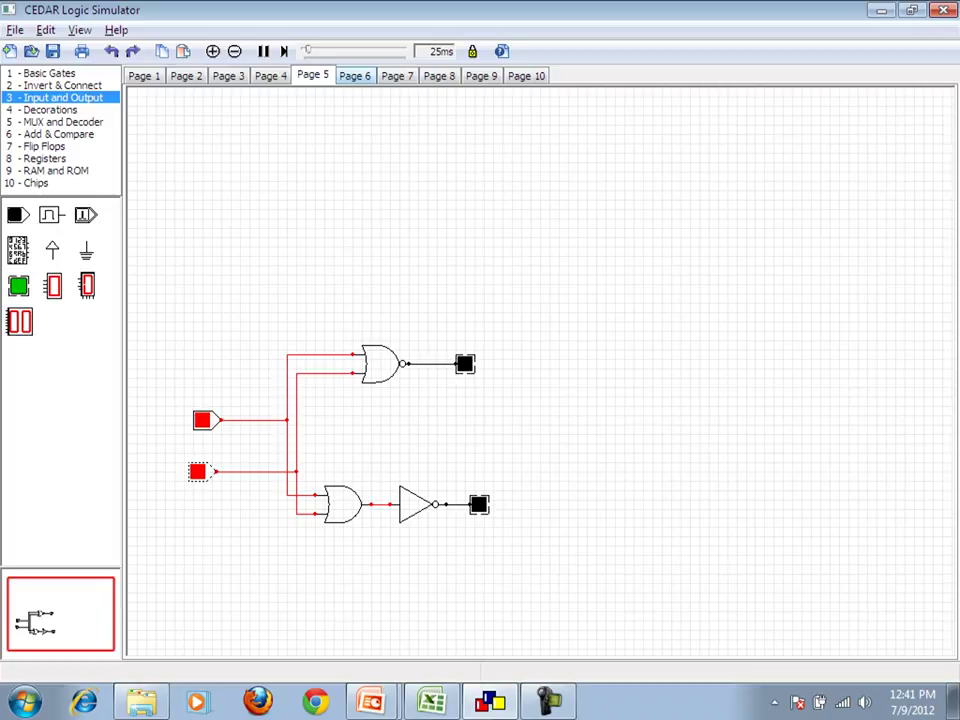
# Place a 2-input NAND gate and a 2-input NOR gate side by side on Page 6.
pyautogui.click(354, 76)
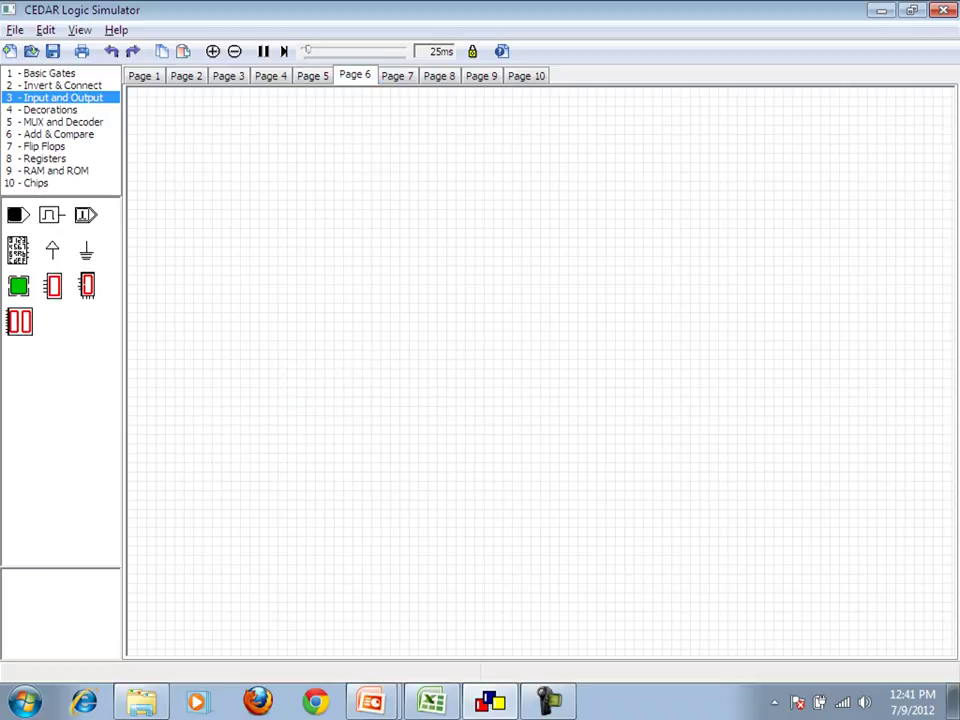
pyautogui.click(45, 73)
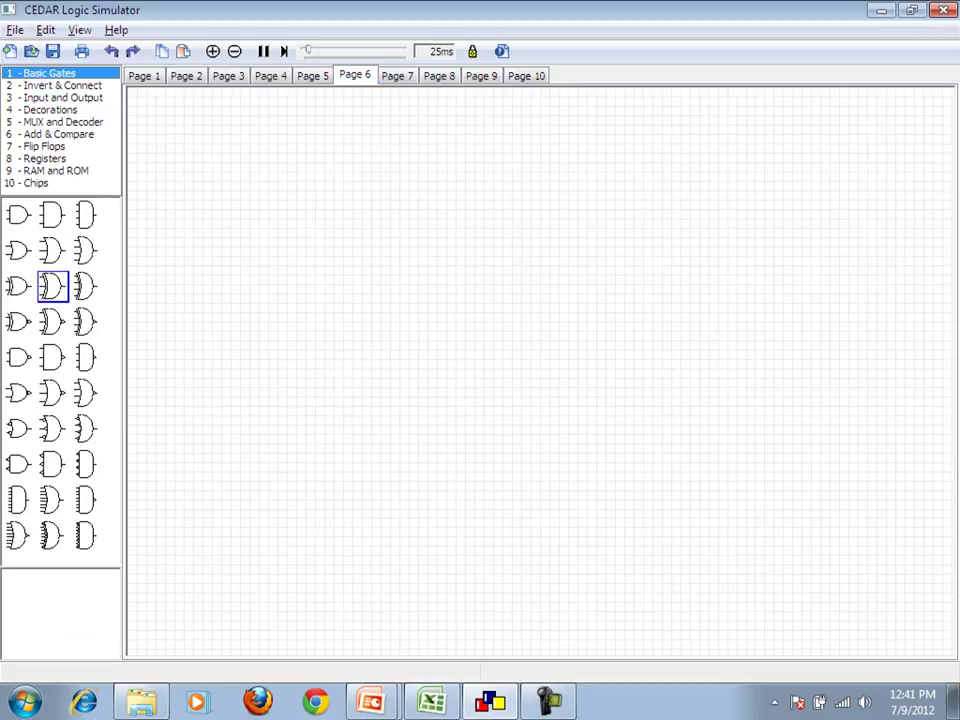
pyautogui.moveTo(19, 357); pyautogui.dragTo(258, 181)
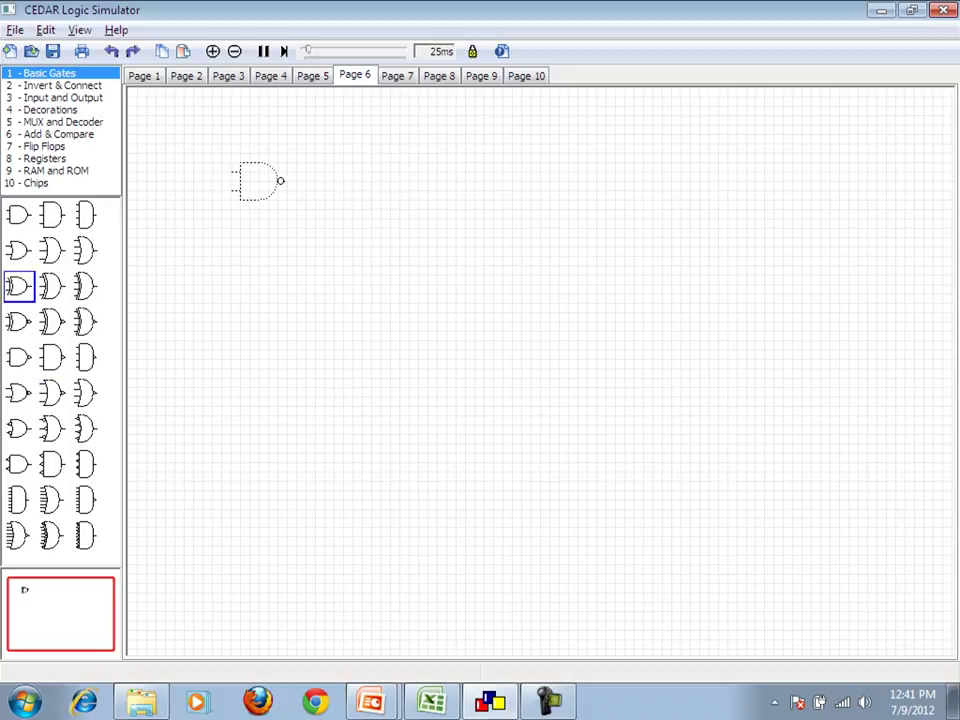
pyautogui.moveTo(20, 395); pyautogui.dragTo(578, 185)
pyautogui.moveTo(258, 181); pyautogui.dragTo(314, 186)
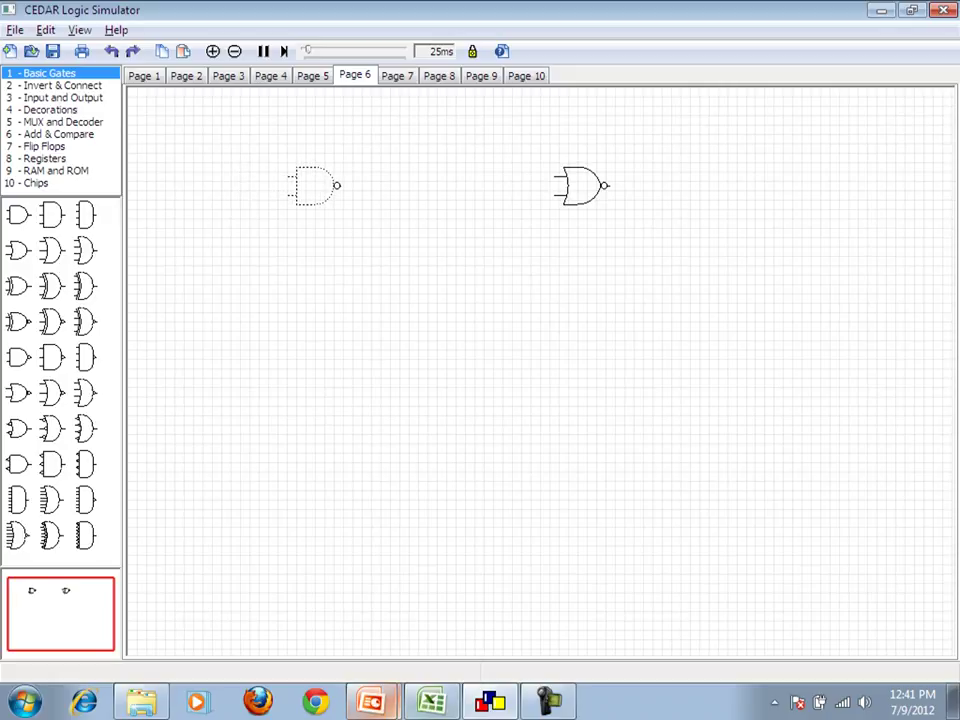
# Switch to Excel and review the NOT, NOR and NAND truth tables on Sheet3, Sheet5 and Sheet4.
pyautogui.click(432, 703)
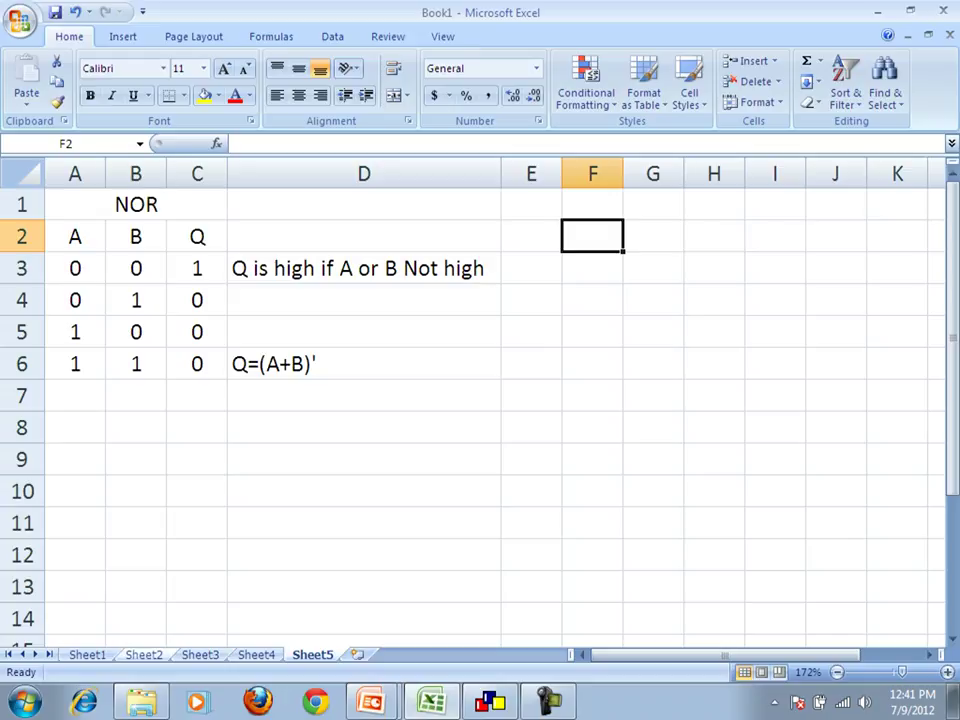
pyautogui.click(200, 655)
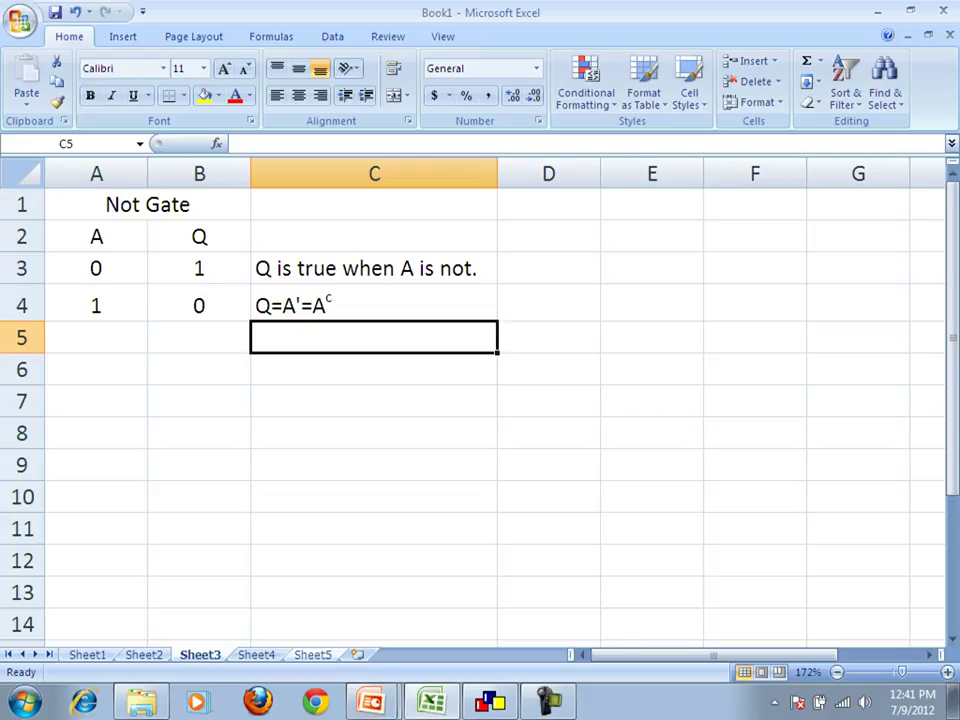
pyautogui.hotkey('ctrl', 'pagedown')
pyautogui.hotkey('ctrl', 'pagedown')
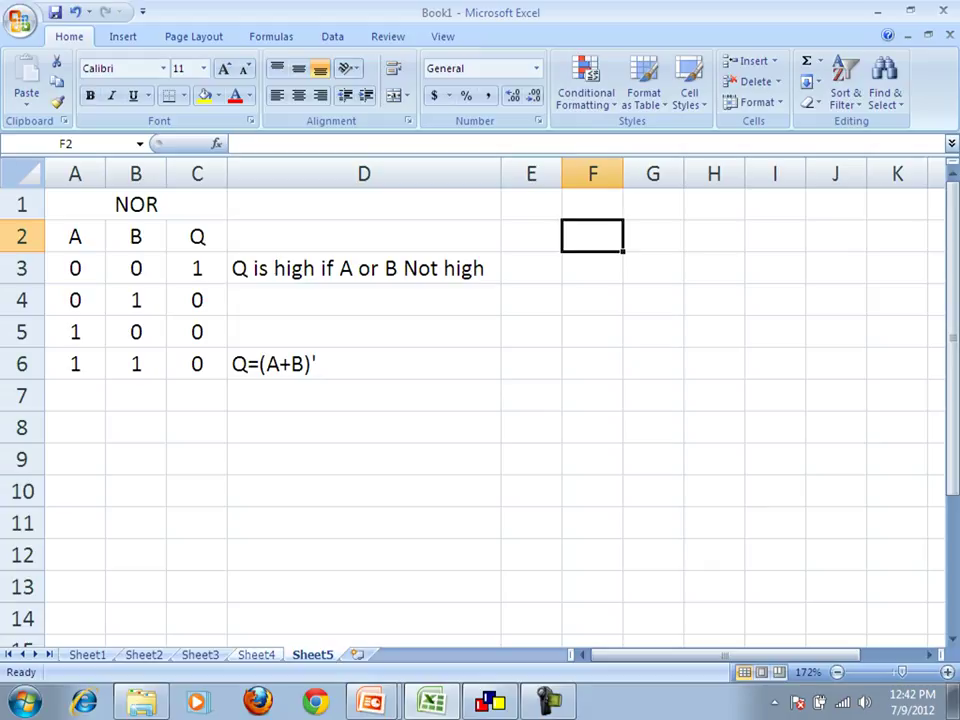
pyautogui.hotkey('ctrl', 'pageup')
pyautogui.click(105, 282)
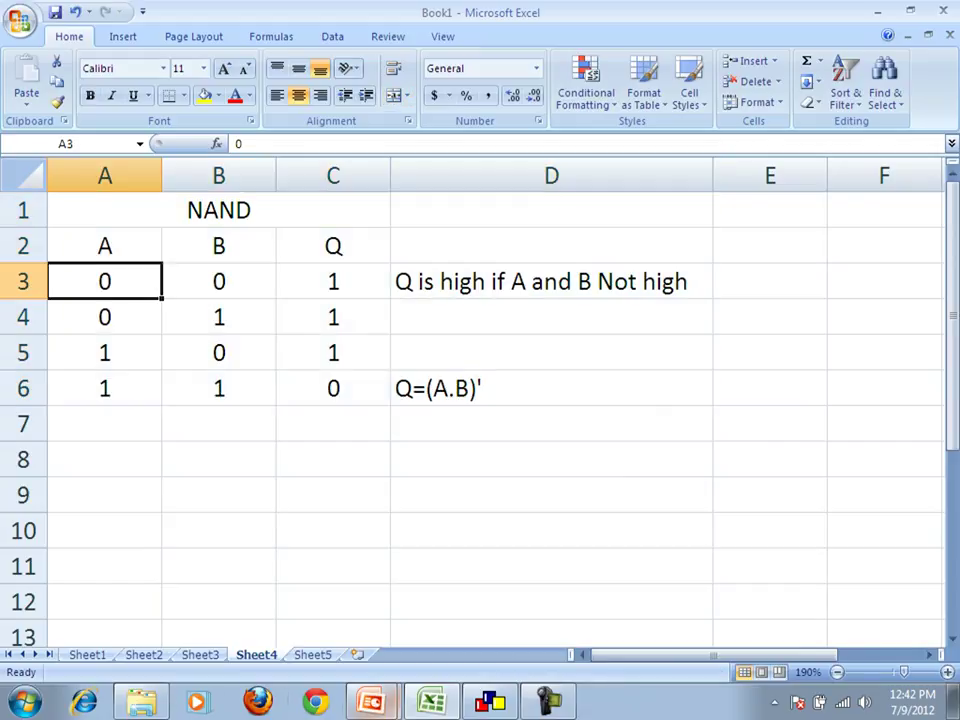
# Switch back to CEDAR Logic Simulator, place one toggle switch and wire it to both inputs of the NAND and NOR gates.
pyautogui.hotkey('alt', 'Tab')
pyautogui.click(490, 333)
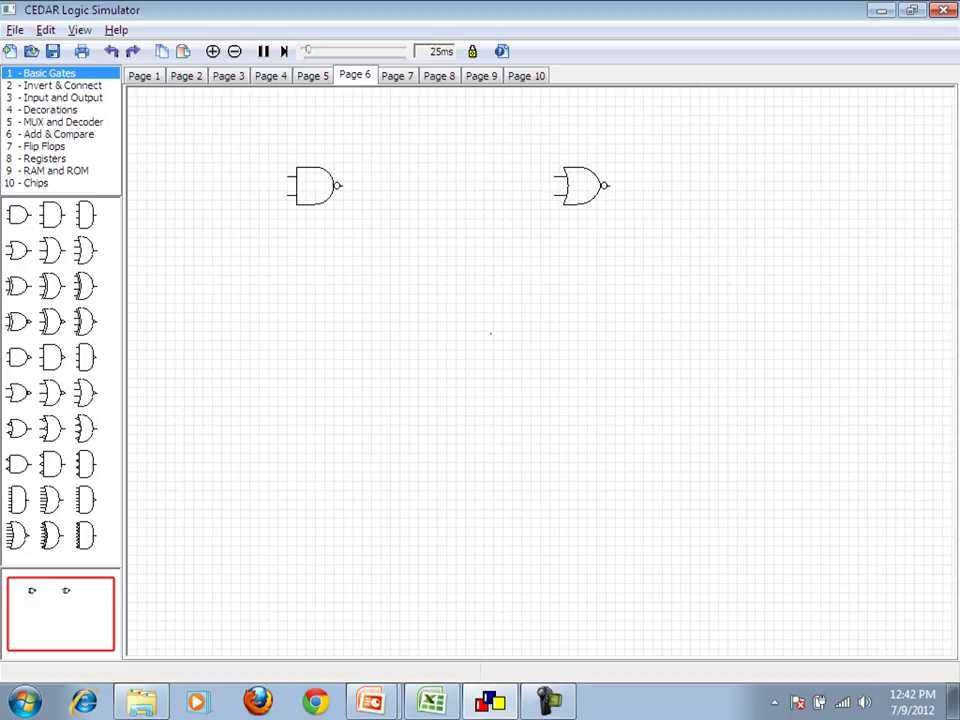
pyautogui.click(62, 86)
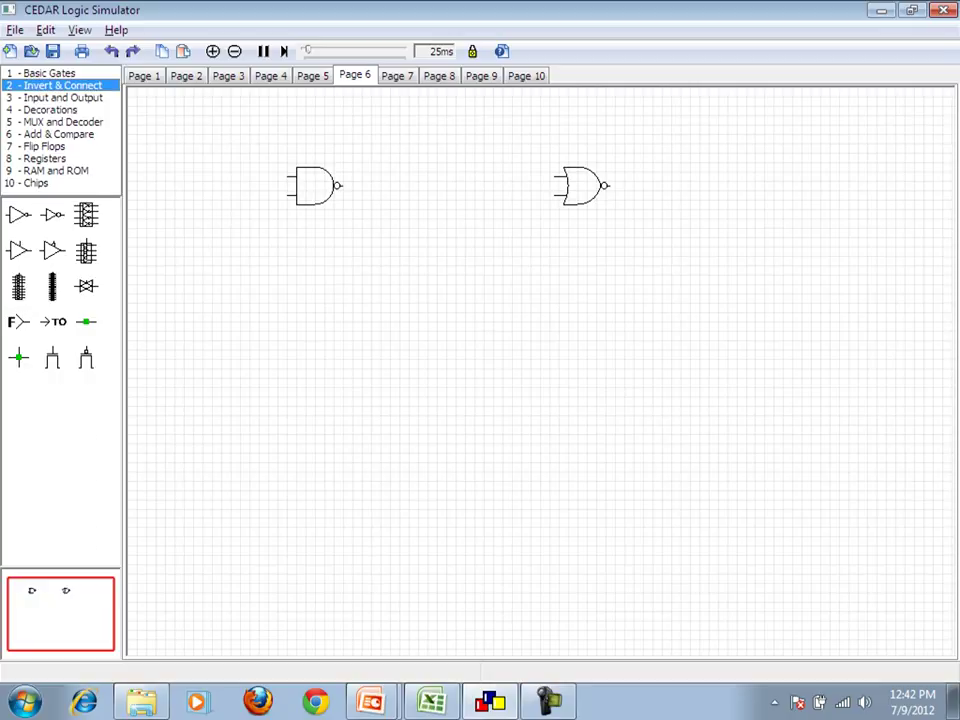
pyautogui.click(62, 97)
pyautogui.moveTo(17, 215)
pyautogui.mouseDown()
pyautogui.moveTo(182, 184)
pyautogui.moveTo(165, 232)
pyautogui.moveTo(208, 122)
pyautogui.moveTo(174, 120)
pyautogui.moveTo(288, 176)
pyautogui.mouseUp()
pyautogui.moveTo(556, 177); pyautogui.dragTo(287, 177)
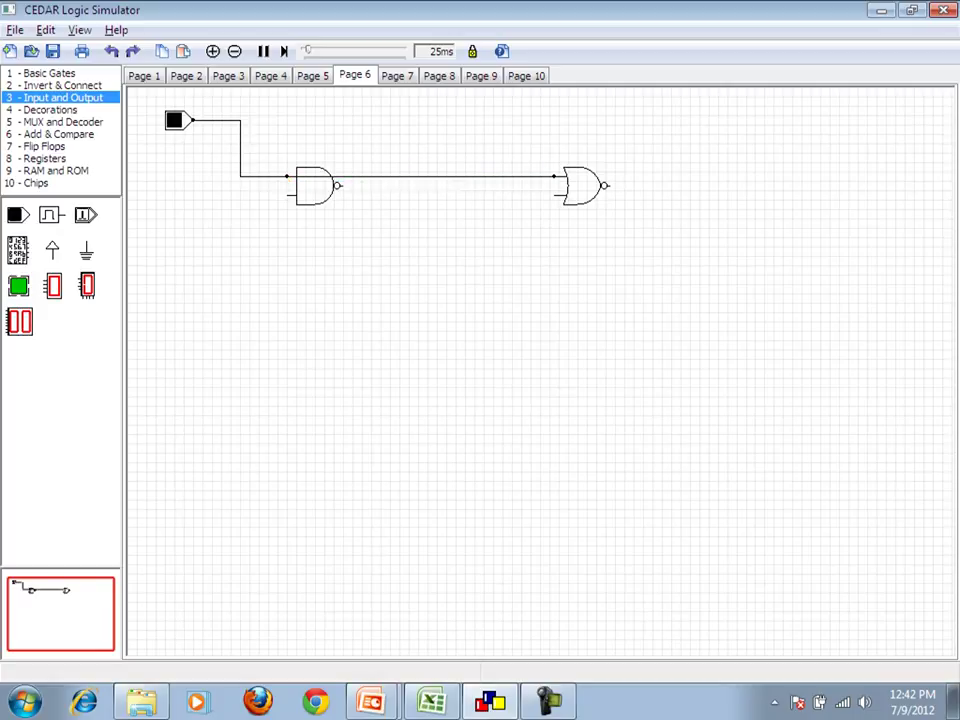
pyautogui.moveTo(555, 195); pyautogui.dragTo(554, 177)
pyautogui.moveTo(287, 195); pyautogui.dragTo(287, 177)
# Reroute the shared wire above the gates, offset its vertical branches from the gate inputs, and level the toggle switch with it.
pyautogui.moveTo(409, 177); pyautogui.dragTo(409, 115)
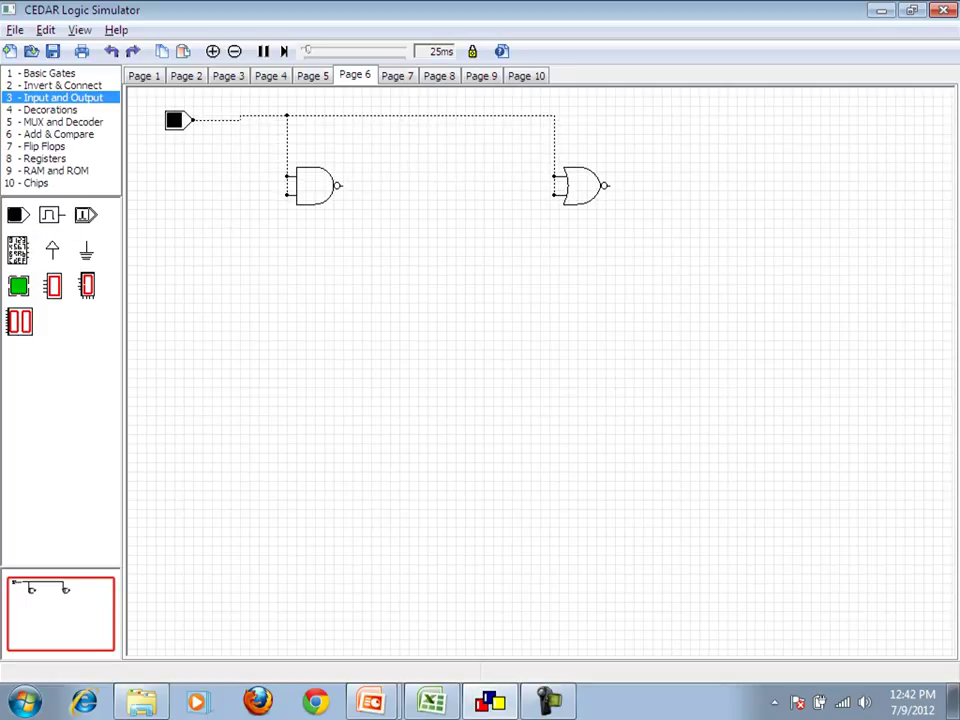
pyautogui.moveTo(288, 135); pyautogui.dragTo(272, 135)
pyautogui.moveTo(555, 148); pyautogui.dragTo(531, 148)
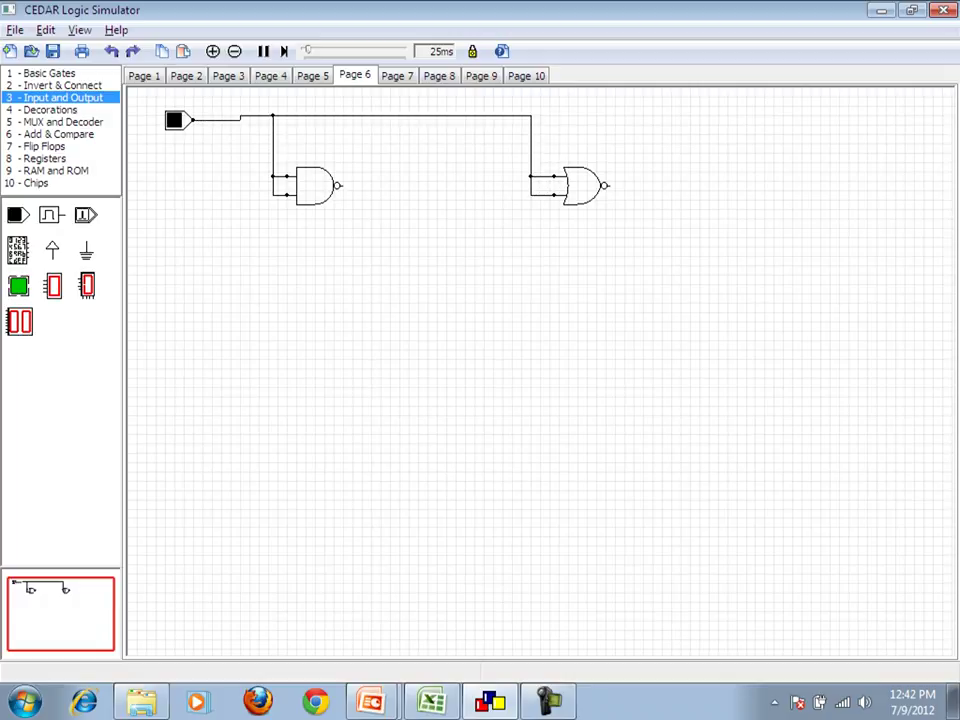
pyautogui.moveTo(178, 120); pyautogui.dragTo(178, 115)
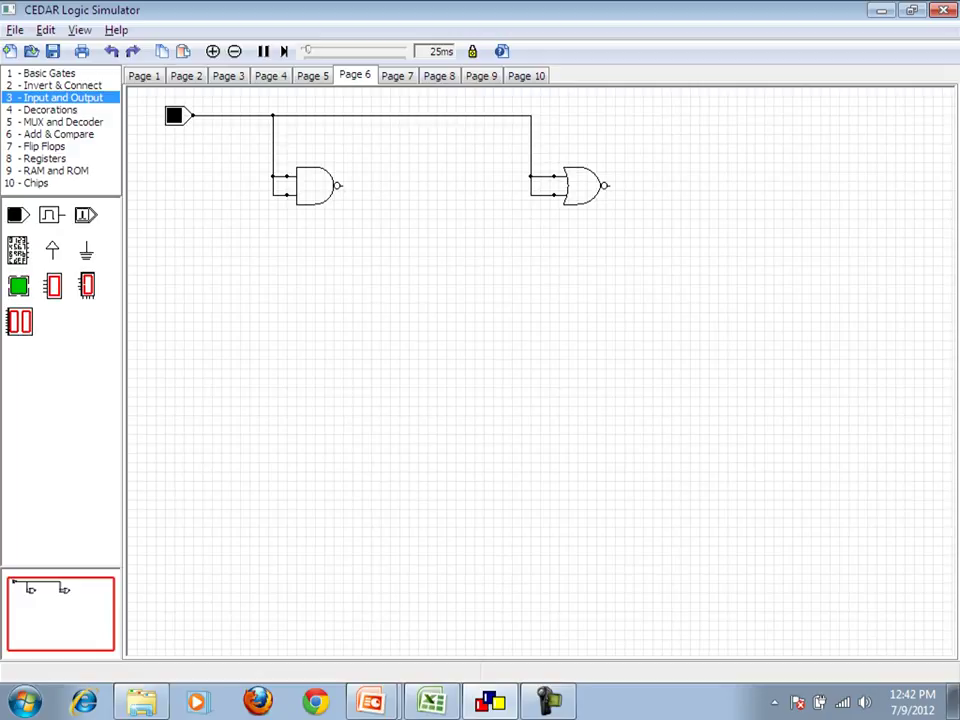
# Move the NOR gate closer to the NAND gate and shift its vertical wire branch to the near side of its inputs.
pyautogui.moveTo(575, 185); pyautogui.dragTo(455, 195)
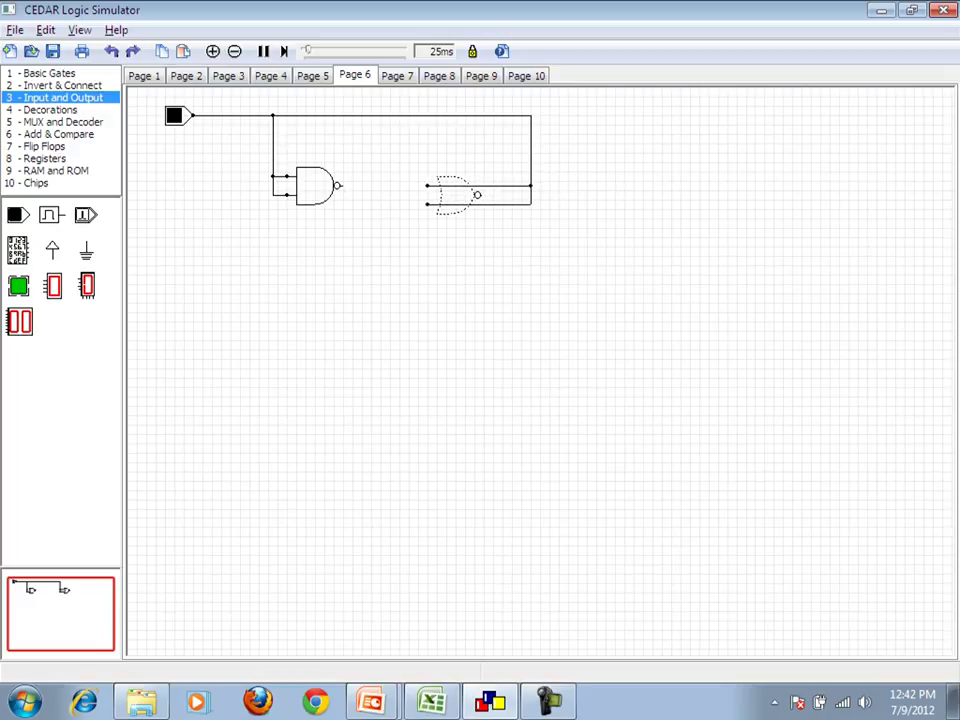
pyautogui.click(529, 144)
pyautogui.click(533, 144)
pyautogui.moveTo(531, 144); pyautogui.dragTo(405, 141)
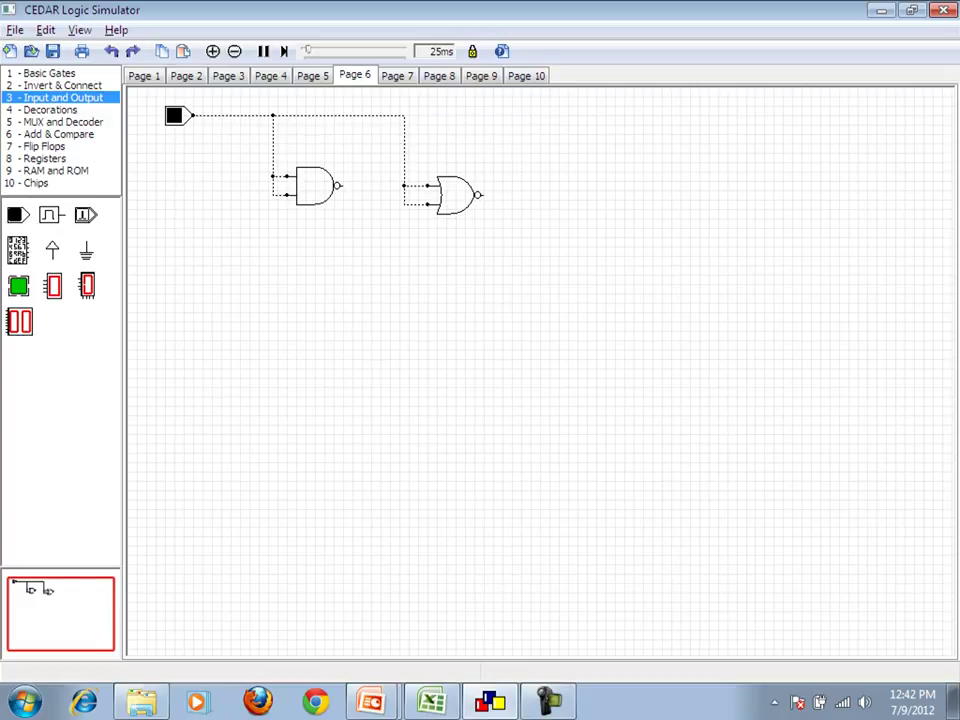
# Place an inverter to the right of the NOR gate, wire its input to the shared switch line, and align the NAND gate level with the NOR gate.
pyautogui.click(50, 110)
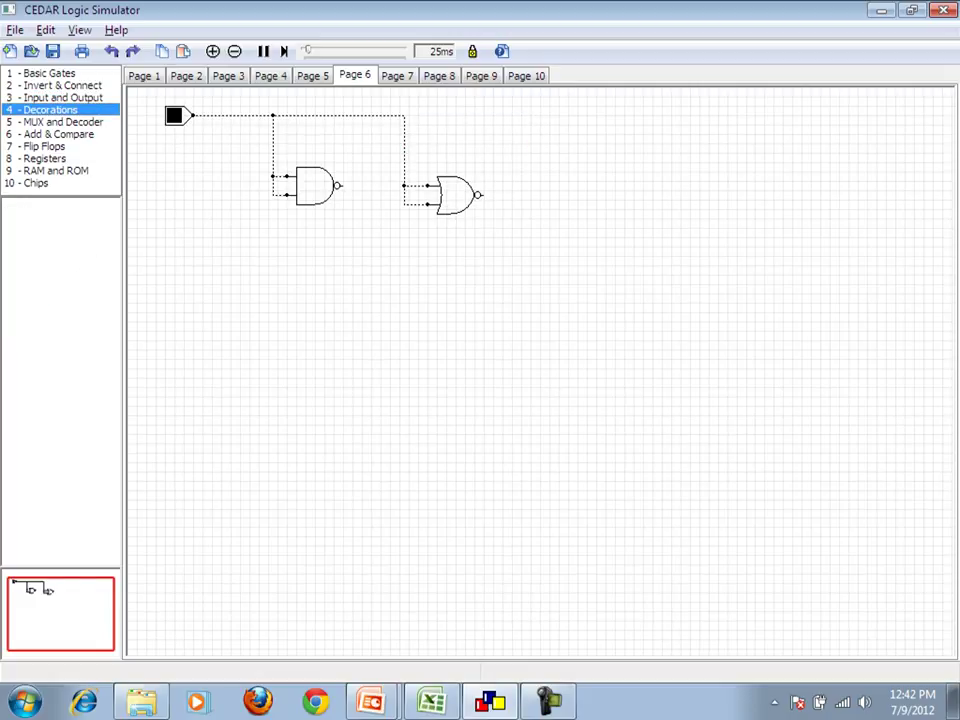
pyautogui.click(62, 86)
pyautogui.moveTo(19, 214); pyautogui.dragTo(404, 116)
pyautogui.moveTo(536, 203); pyautogui.dragTo(536, 115)
pyautogui.moveTo(428, 147); pyautogui.dragTo(404, 147)
pyautogui.click(415, 245)
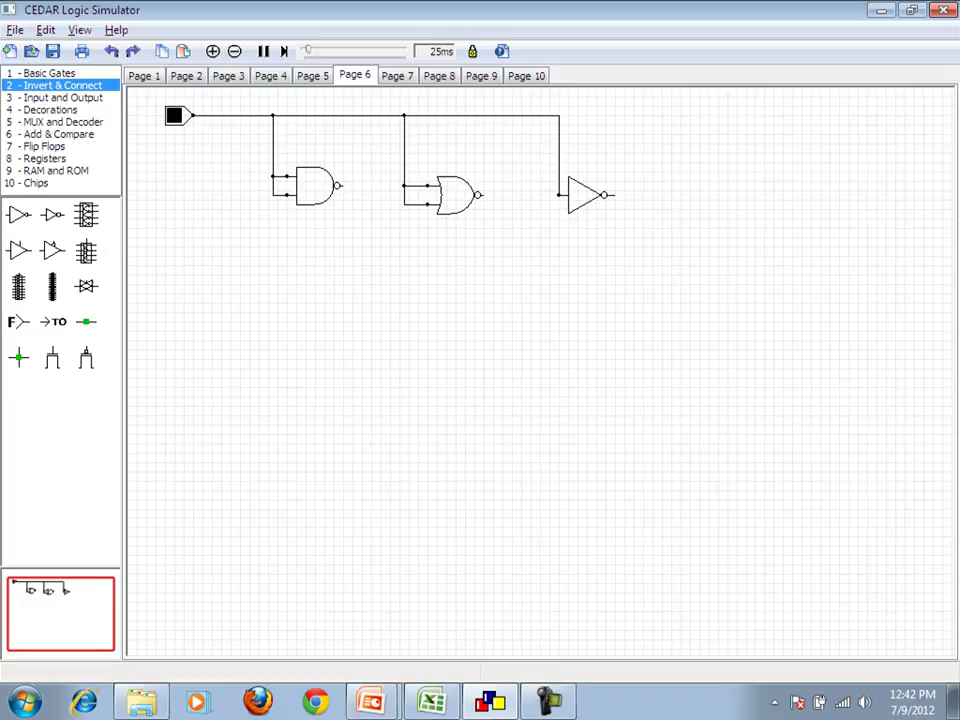
pyautogui.moveTo(316, 186); pyautogui.dragTo(316, 195)
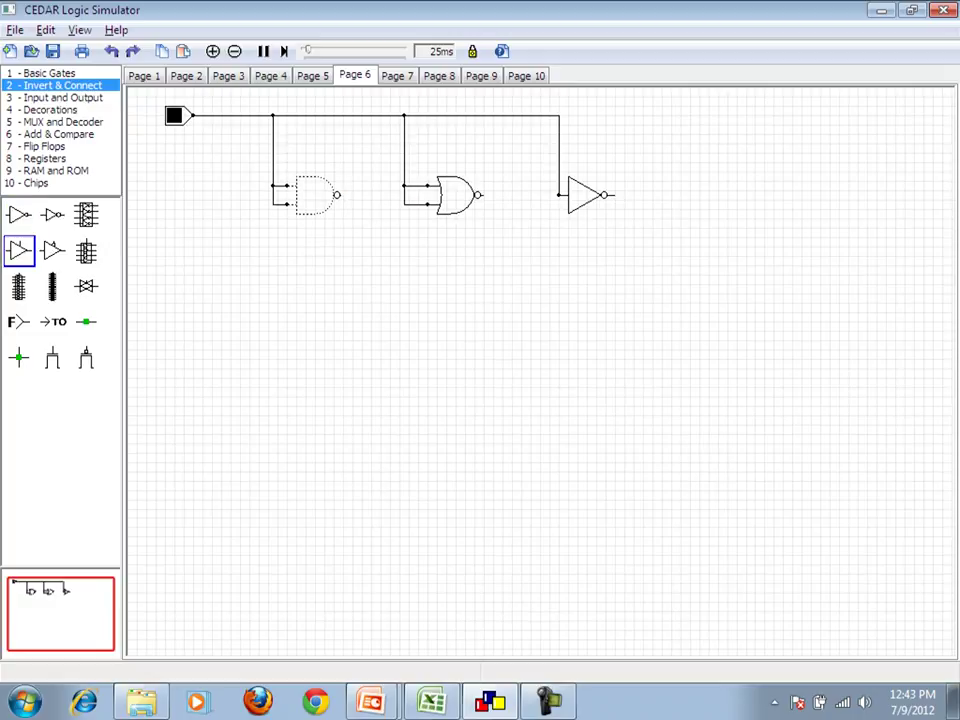
# Place three output lamps below the gates and wire the NAND, NOR and inverter outputs to one lamp each, routing the NOR wire clear of its gate.
pyautogui.click(60, 97)
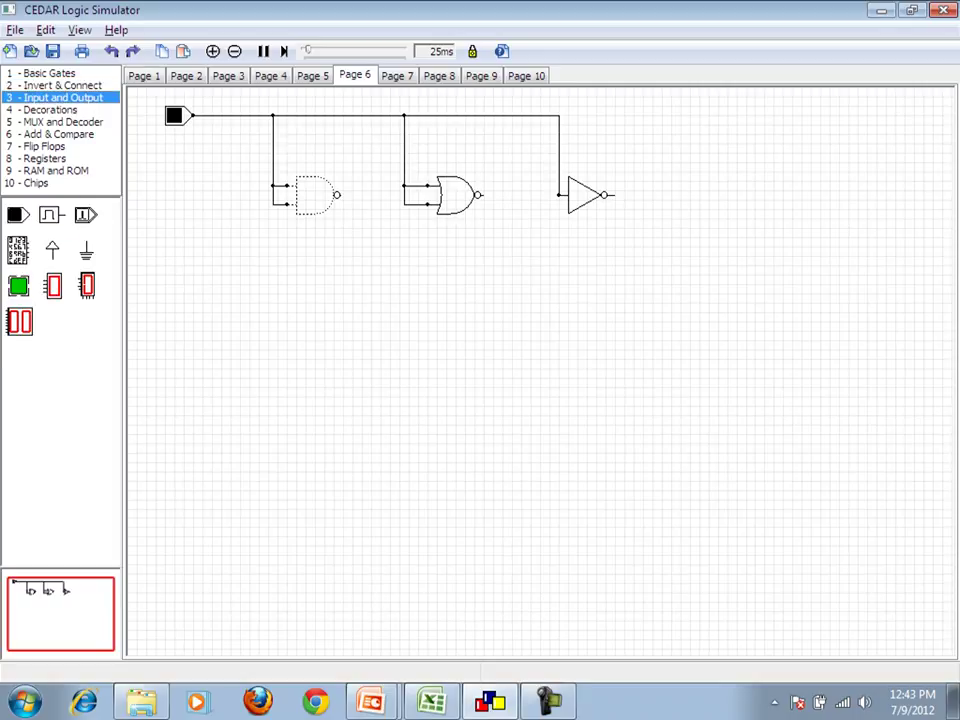
pyautogui.moveTo(18, 286); pyautogui.dragTo(371, 331)
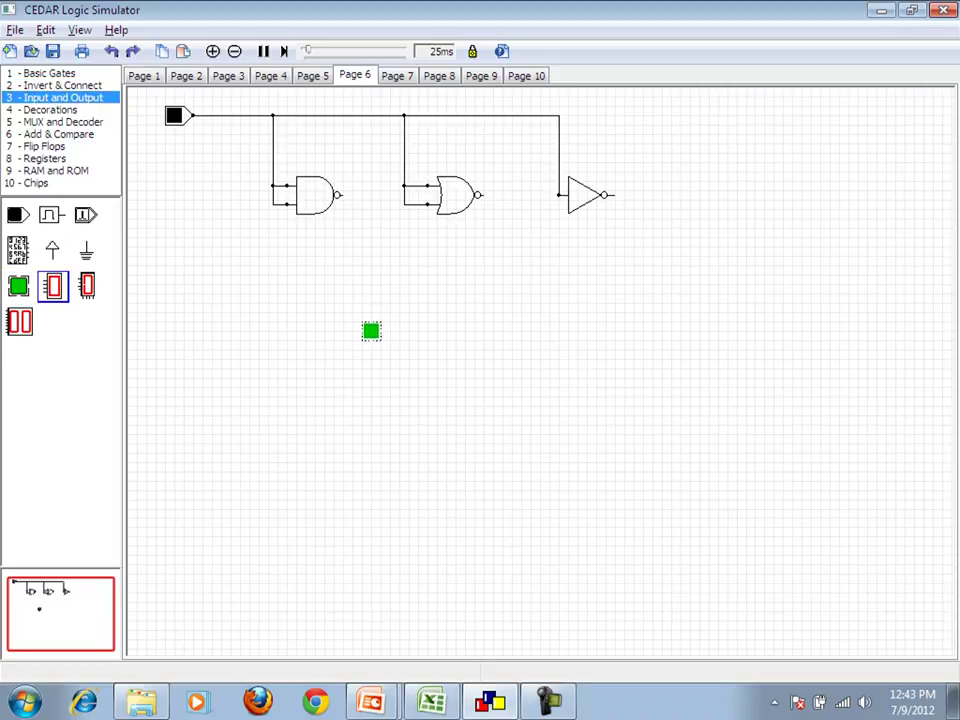
pyautogui.moveTo(18, 287); pyautogui.dragTo(399, 331)
pyautogui.moveTo(18, 287)
pyautogui.mouseDown()
pyautogui.moveTo(493, 330)
pyautogui.moveTo(422, 331)
pyautogui.moveTo(606, 246)
pyautogui.moveTo(614, 195)
pyautogui.mouseUp()
pyautogui.moveTo(513, 197); pyautogui.dragTo(478, 312)
pyautogui.moveTo(483, 196); pyautogui.dragTo(400, 318)
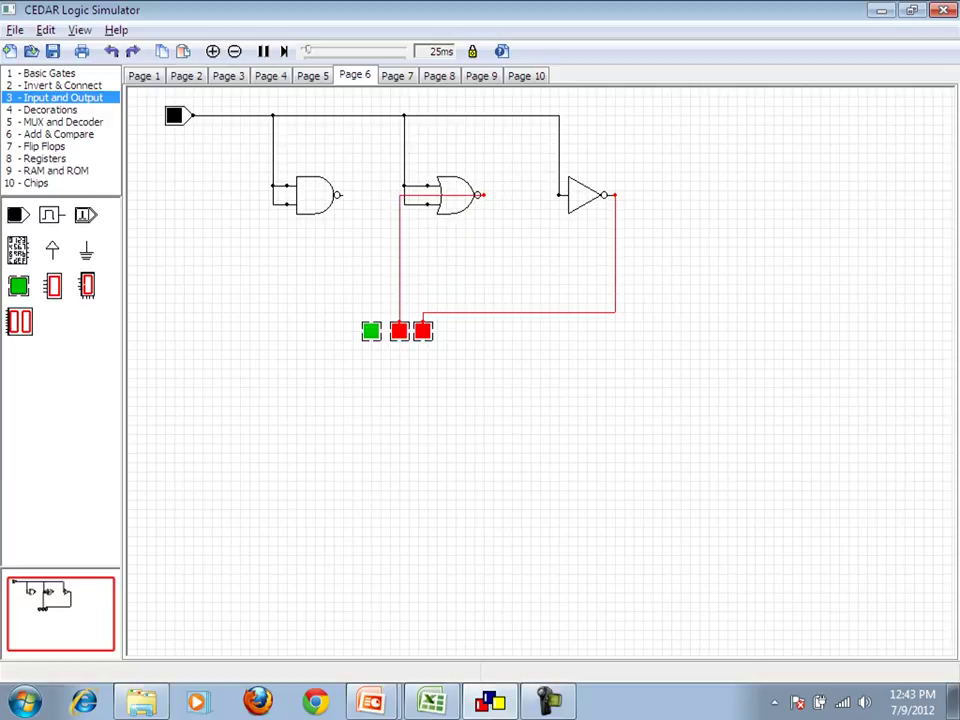
pyautogui.moveTo(442, 195); pyautogui.dragTo(442, 298)
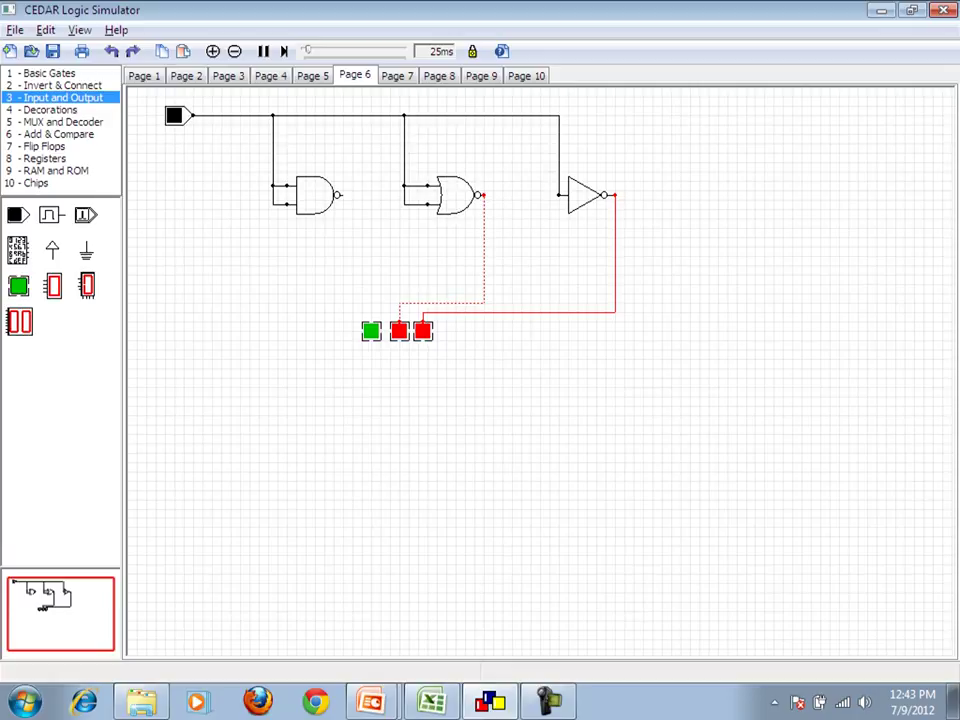
pyautogui.moveTo(339, 195); pyautogui.dragTo(370, 328)
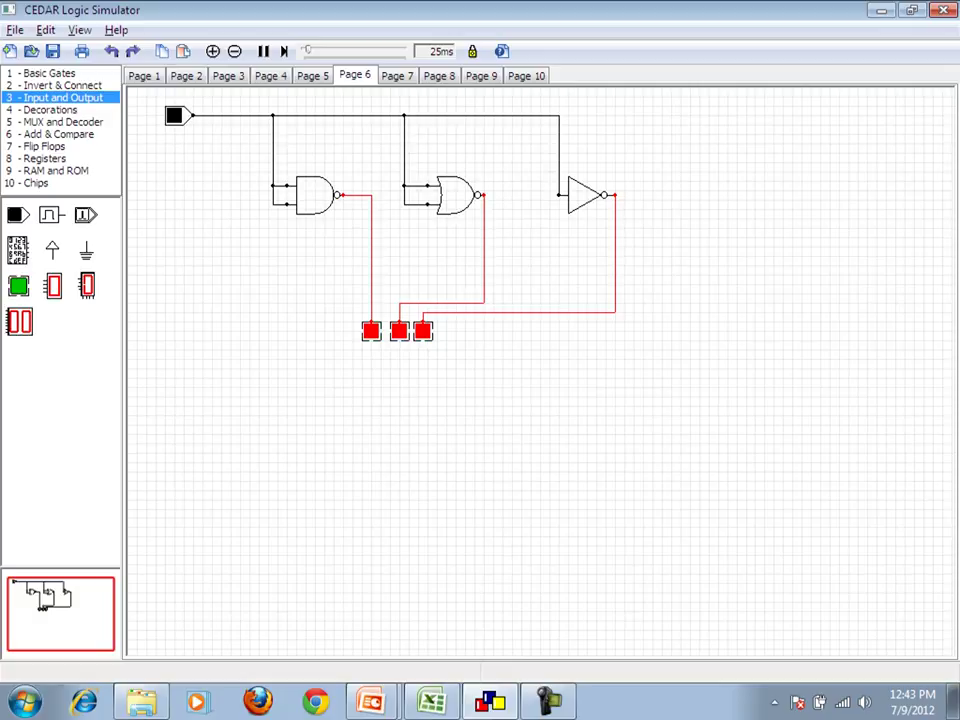
# Turn the shared toggle switch on to test the NAND, NOR and inverter outputs.
pyautogui.click(174, 115)
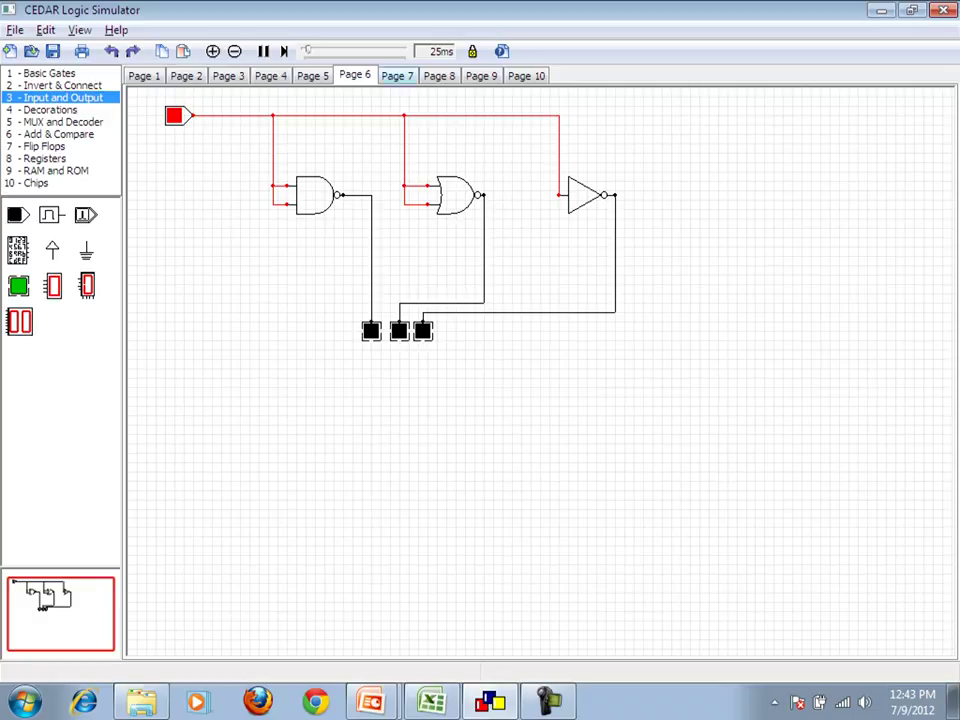
pyautogui.click(396, 76)
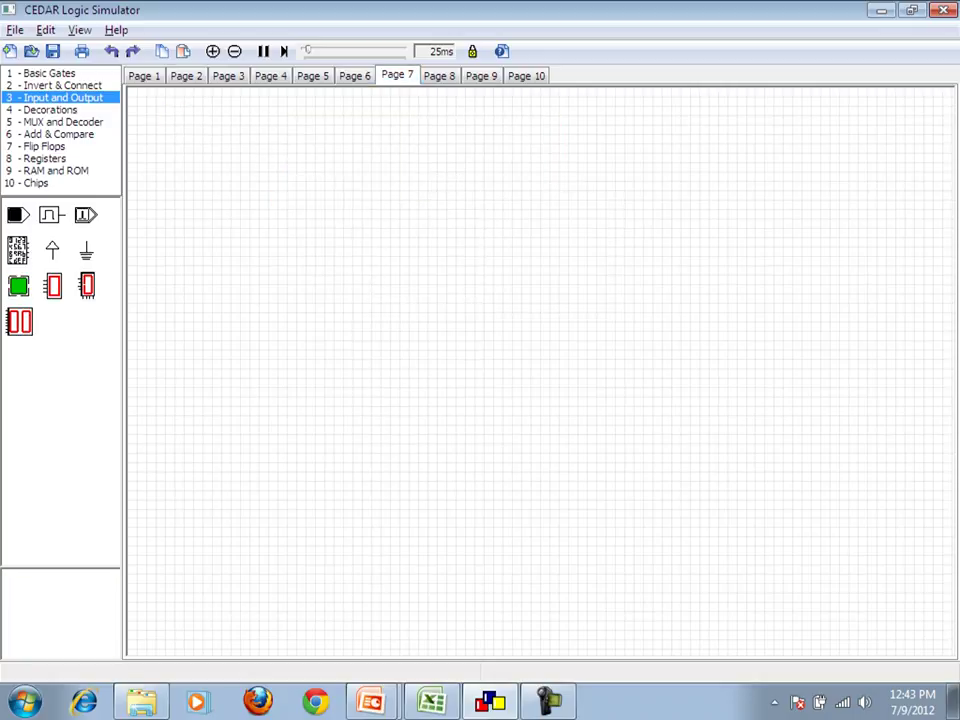
pyautogui.click(355, 76)
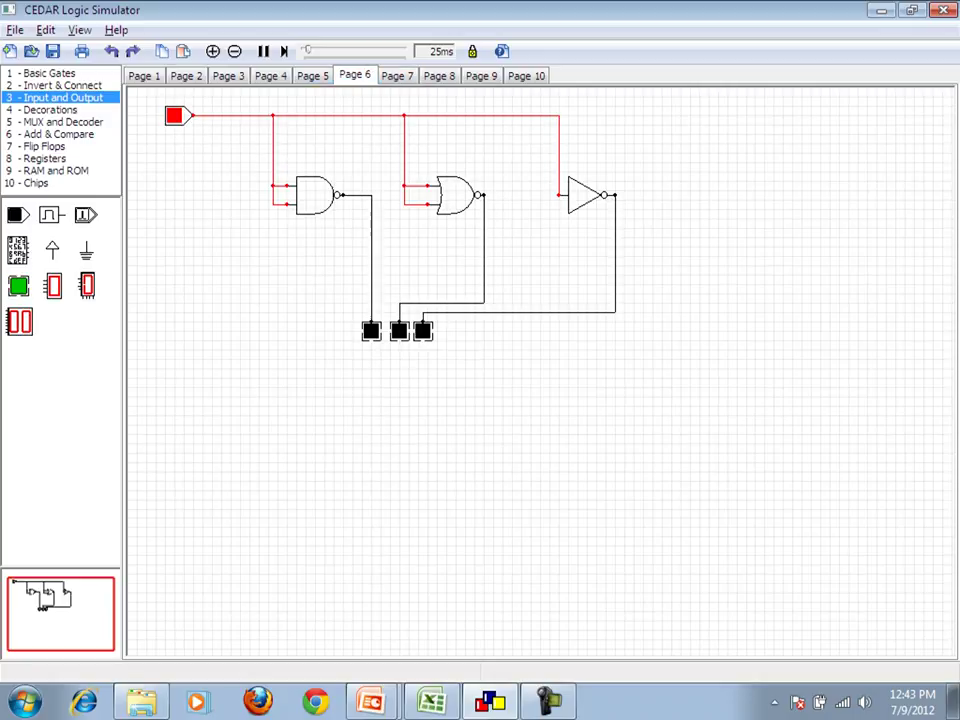
# Move the three lamps up closer to the gates and raise the horizontal wires from the NOR gate and the inverter above them.
pyautogui.moveTo(293, 300); pyautogui.dragTo(462, 413)
pyautogui.moveTo(399, 331); pyautogui.dragTo(404, 270)
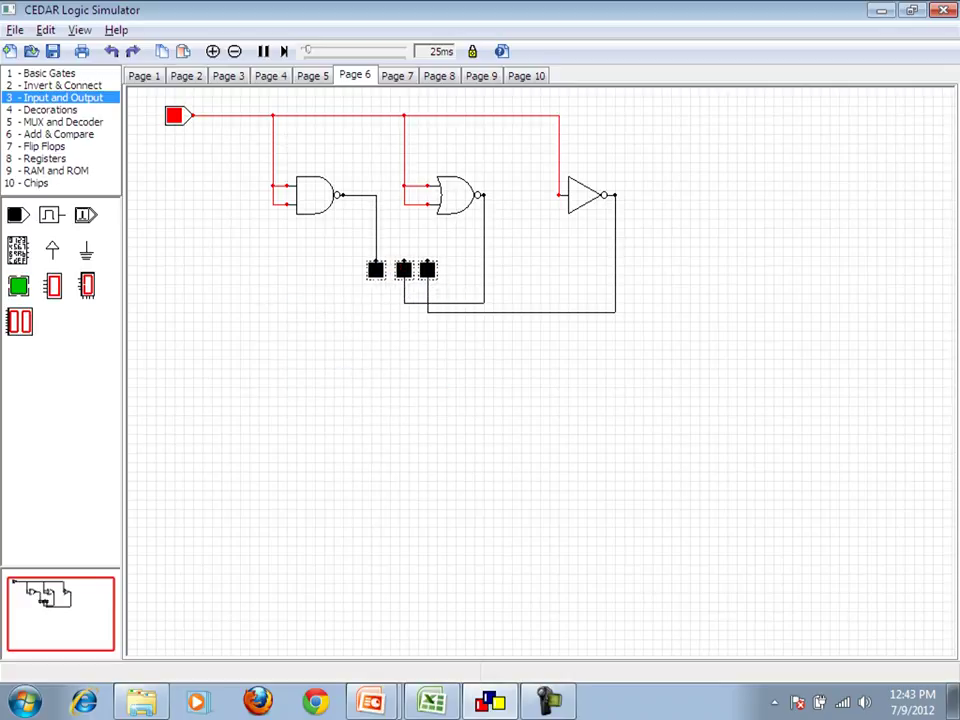
pyautogui.moveTo(474, 304); pyautogui.dragTo(472, 251)
pyautogui.click(494, 345)
pyautogui.moveTo(504, 313); pyautogui.dragTo(504, 241)
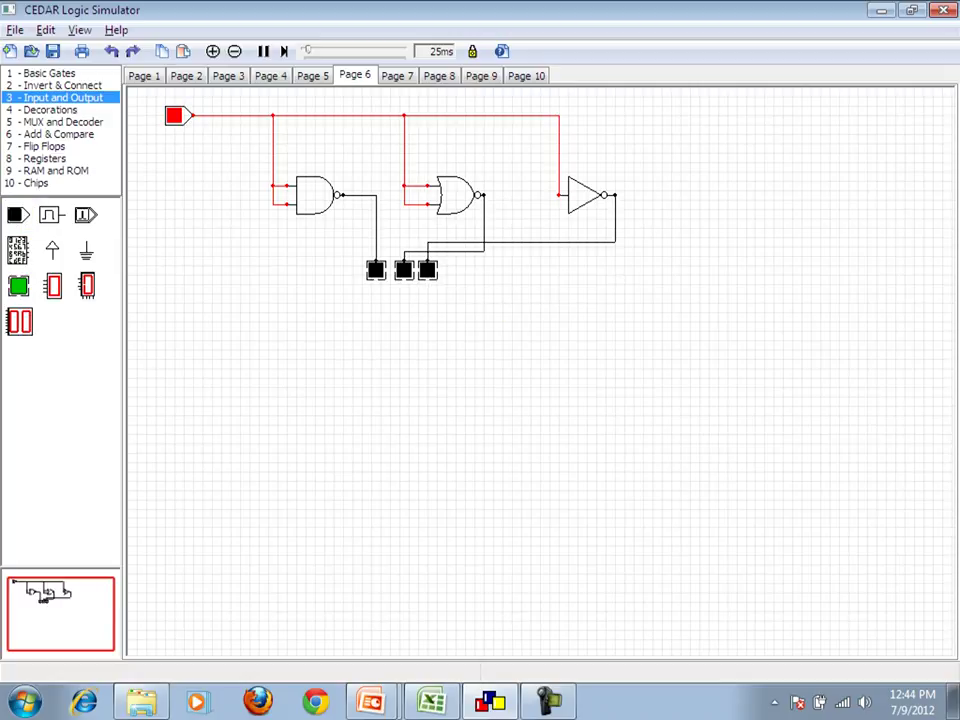
# Place two 2-input NAND gates in a row below the lamps and connect the first gate's output to both inputs of the second.
pyautogui.click(49, 73)
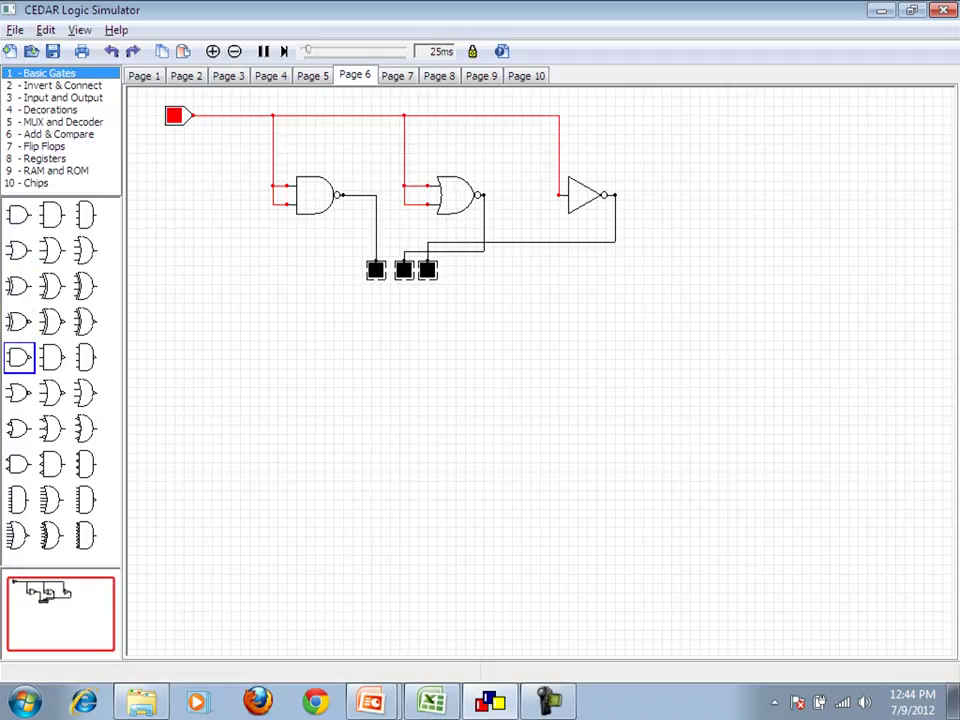
pyautogui.moveTo(19, 357); pyautogui.dragTo(271, 401)
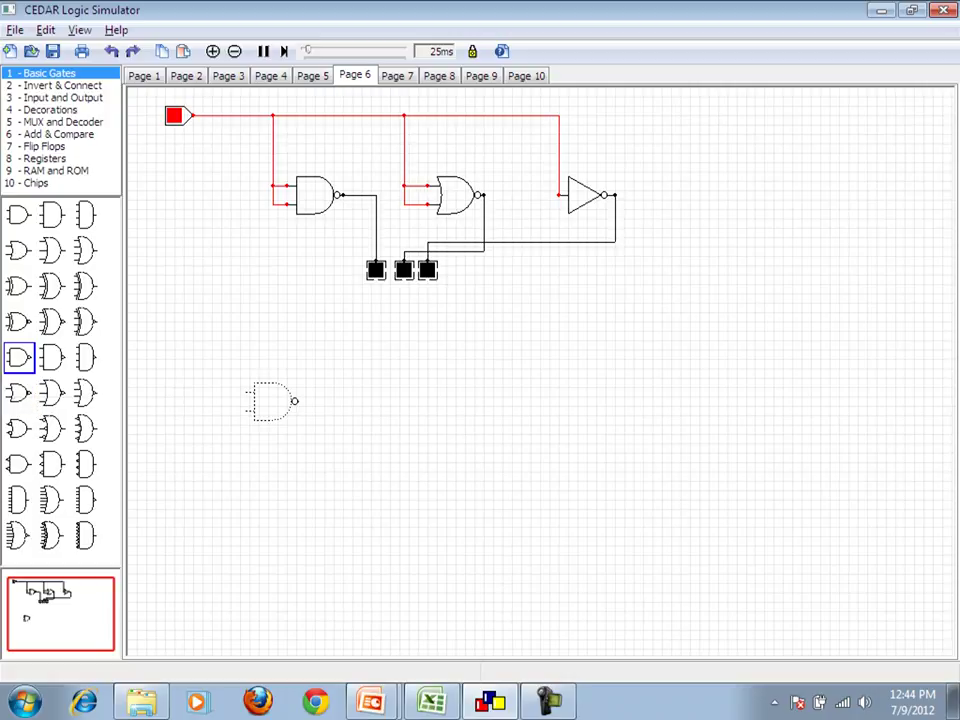
pyautogui.moveTo(19, 357); pyautogui.dragTo(310, 402)
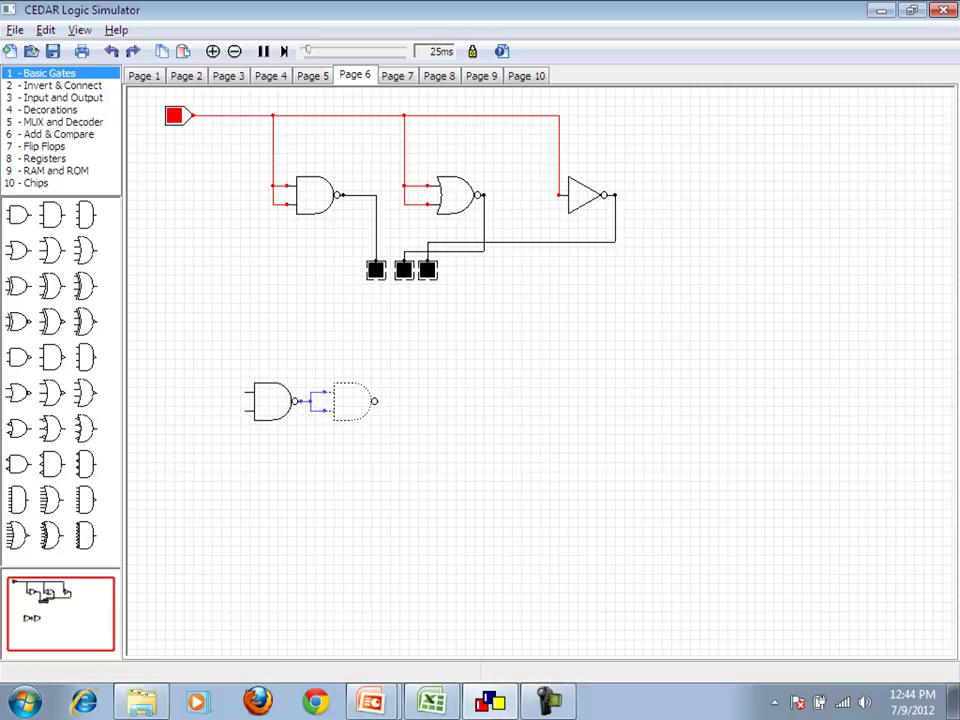
# Attach two toggle switches to the first NAND gate's inputs, spaced away from it, and a lamp to the second NAND gate's output.
pyautogui.click(62, 86)
pyautogui.click(62, 98)
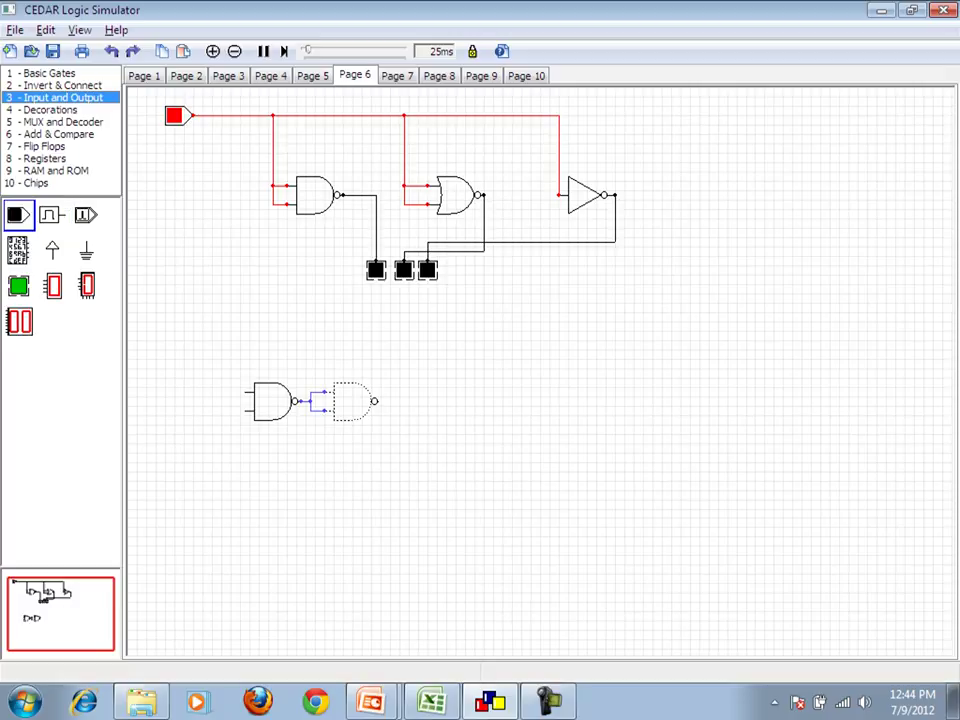
pyautogui.moveTo(16, 214); pyautogui.dragTo(225, 391)
pyautogui.moveTo(16, 214); pyautogui.dragTo(225, 410)
pyautogui.moveTo(18, 286); pyautogui.dragTo(390, 401)
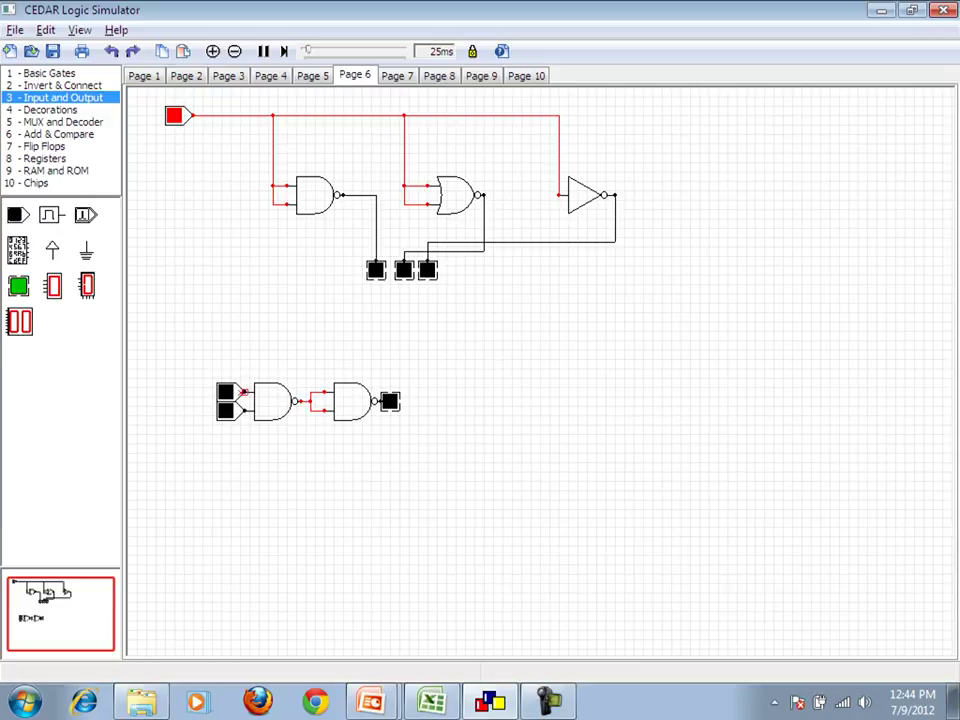
pyautogui.moveTo(226, 342); pyautogui.dragTo(248, 457)
pyautogui.moveTo(225, 400); pyautogui.dragTo(197, 400)
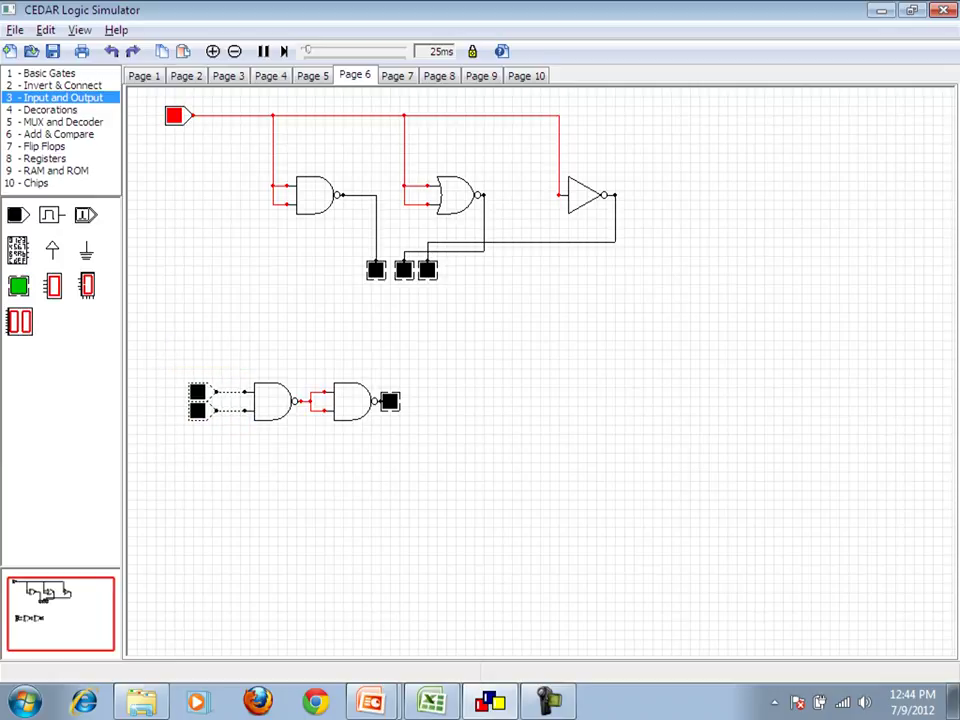
# Place an AND gate with its own output lamp below the NAND pair and wire its inputs to the same two switches.
pyautogui.click(49, 73)
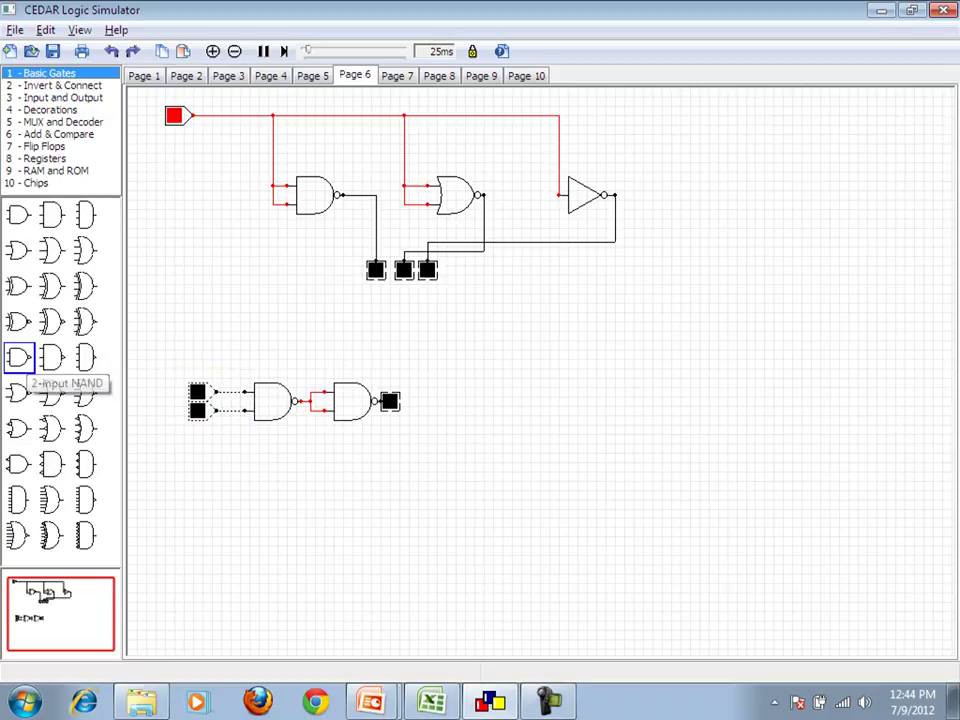
pyautogui.moveTo(19, 222); pyautogui.dragTo(270, 458)
pyautogui.click(62, 98)
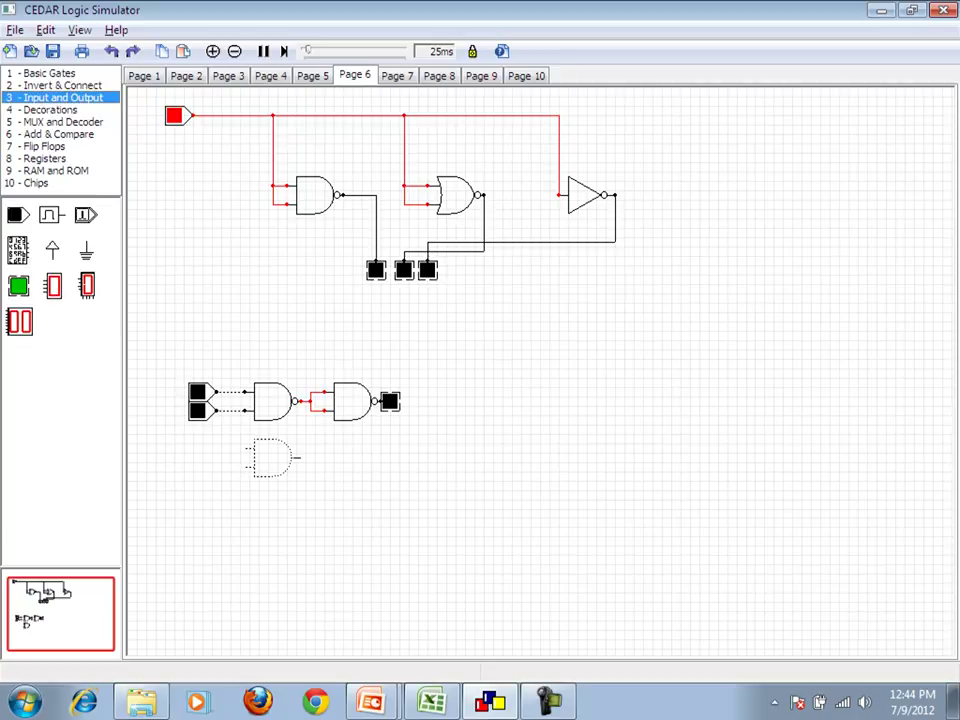
pyautogui.moveTo(19, 287); pyautogui.dragTo(389, 458)
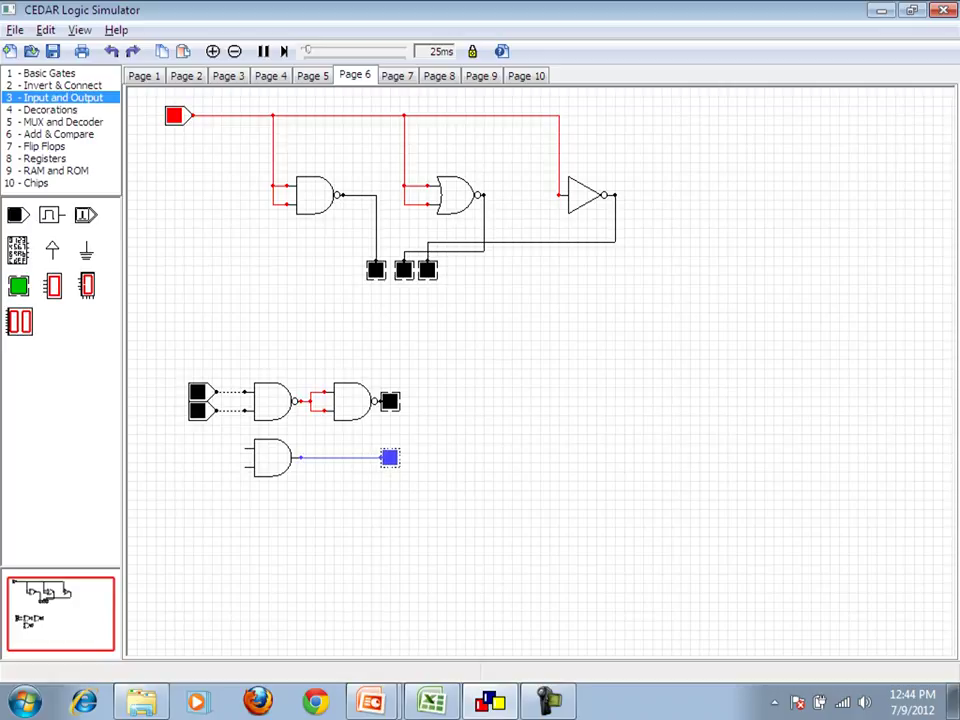
pyautogui.moveTo(245, 448); pyautogui.dragTo(245, 392)
pyautogui.moveTo(246, 465); pyautogui.dragTo(230, 410)
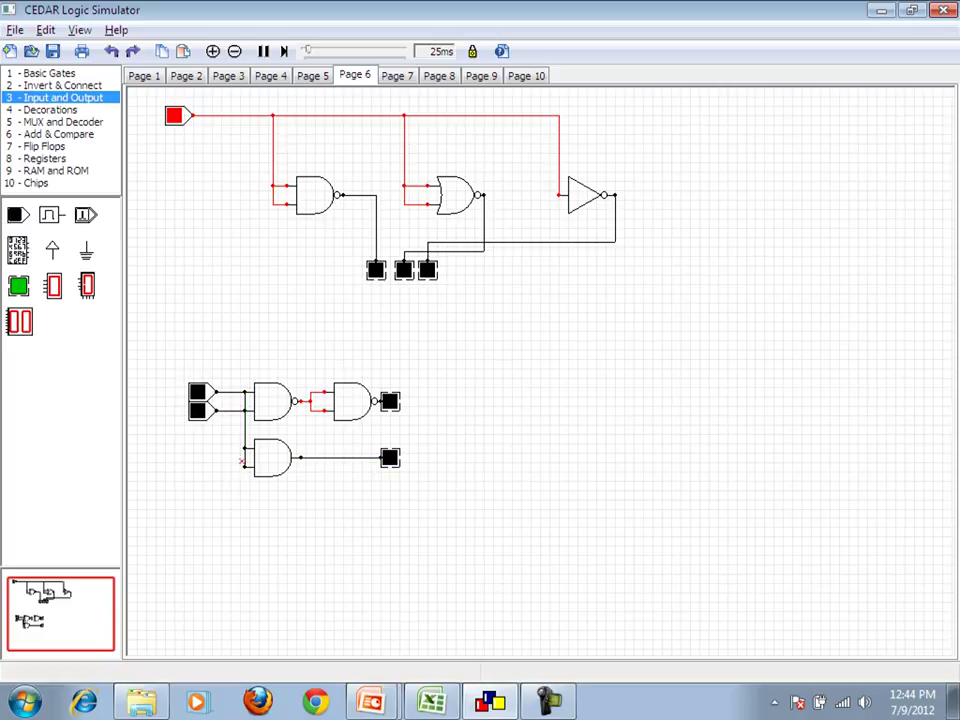
# Move the two switches between the NAND and AND gates and separate the vertical wire branches feeding the gate inputs.
pyautogui.click(231, 456)
pyautogui.moveTo(190, 350); pyautogui.dragTo(169, 438)
pyautogui.moveTo(243, 461); pyautogui.dragTo(226, 442)
pyautogui.click(230, 510)
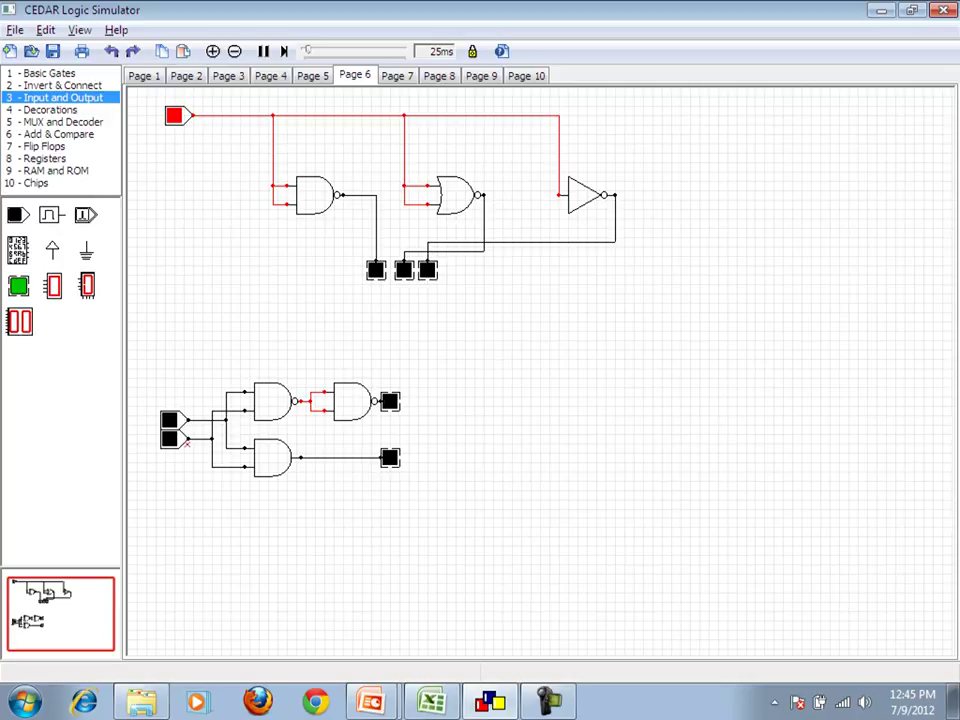
# Test the NAND pair against the AND gate with only the upper switch on, only the lower switch on, and both on.
pyautogui.click(170, 420)
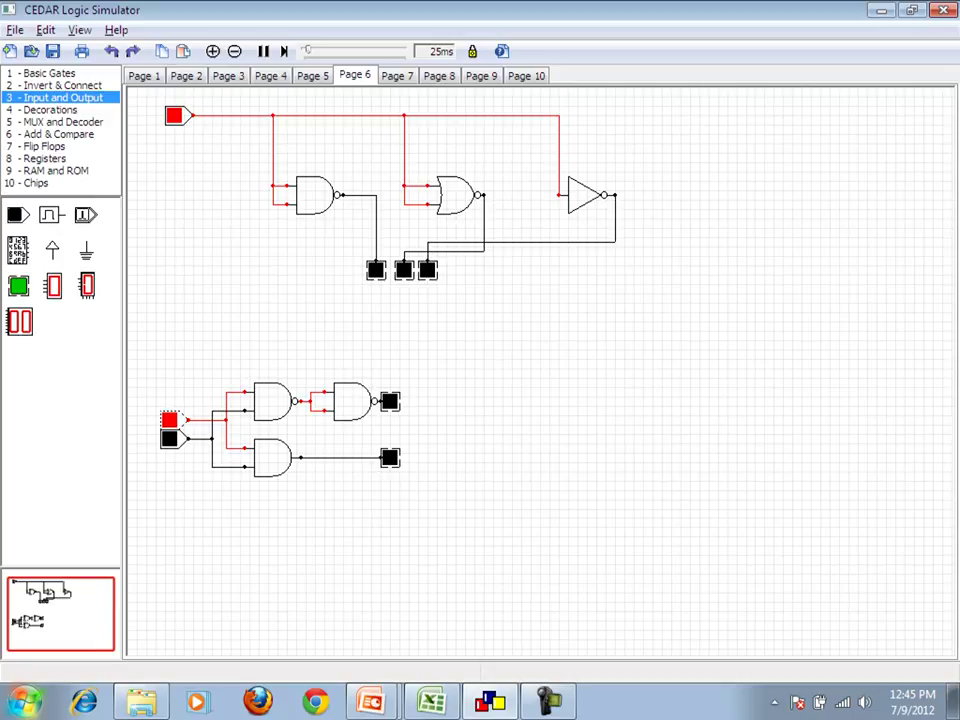
pyautogui.click(169, 420)
pyautogui.click(169, 439)
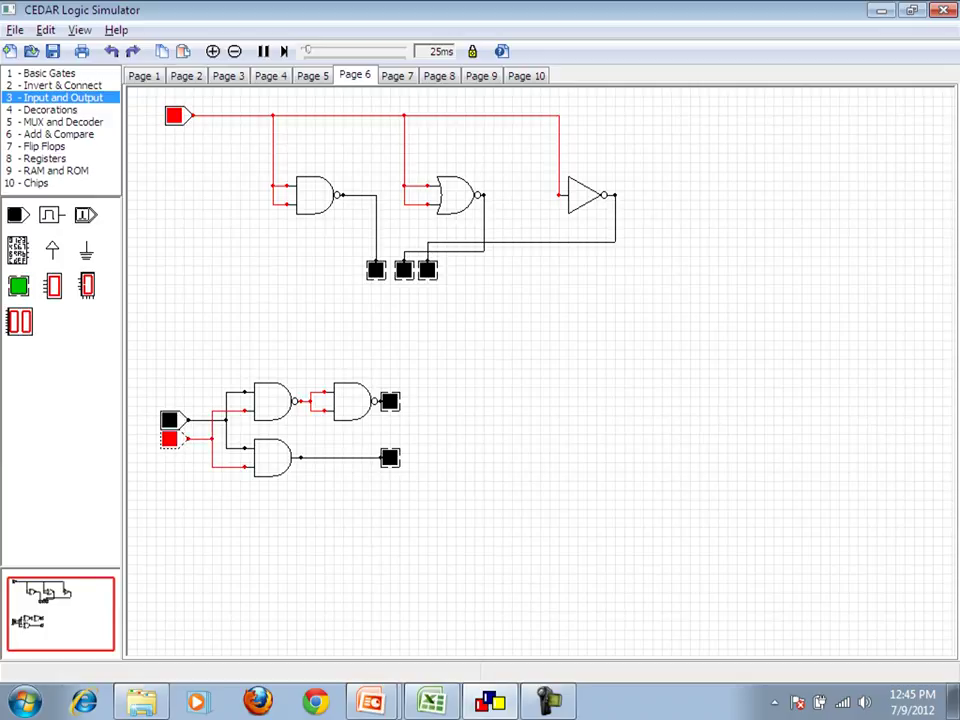
pyautogui.click(169, 420)
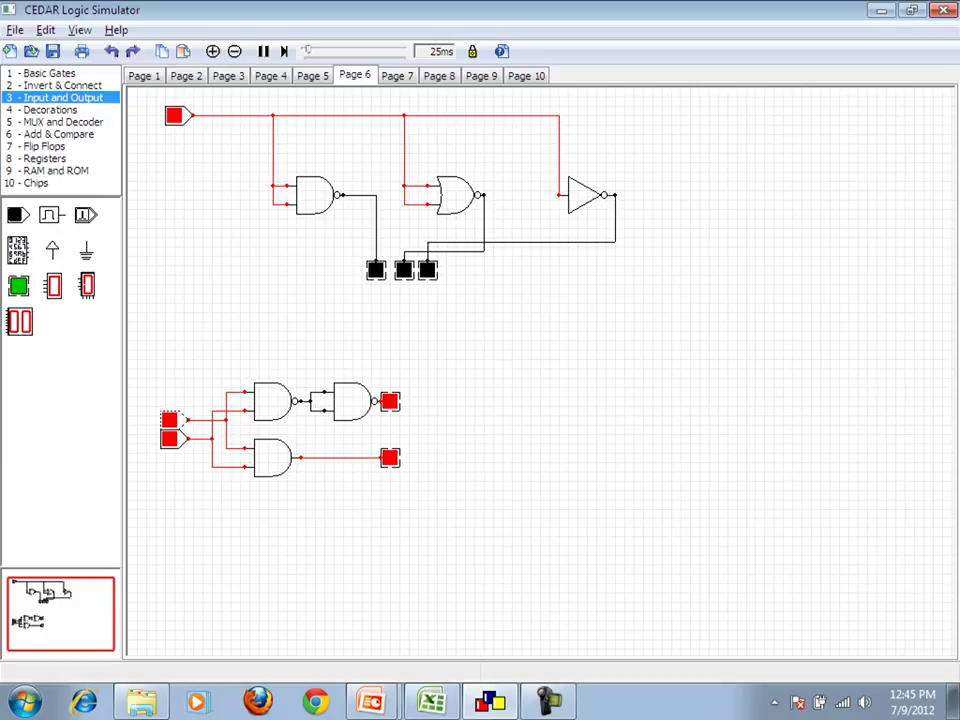
# Place a 2-input NOR gate below the AND gate.
pyautogui.click(50, 73)
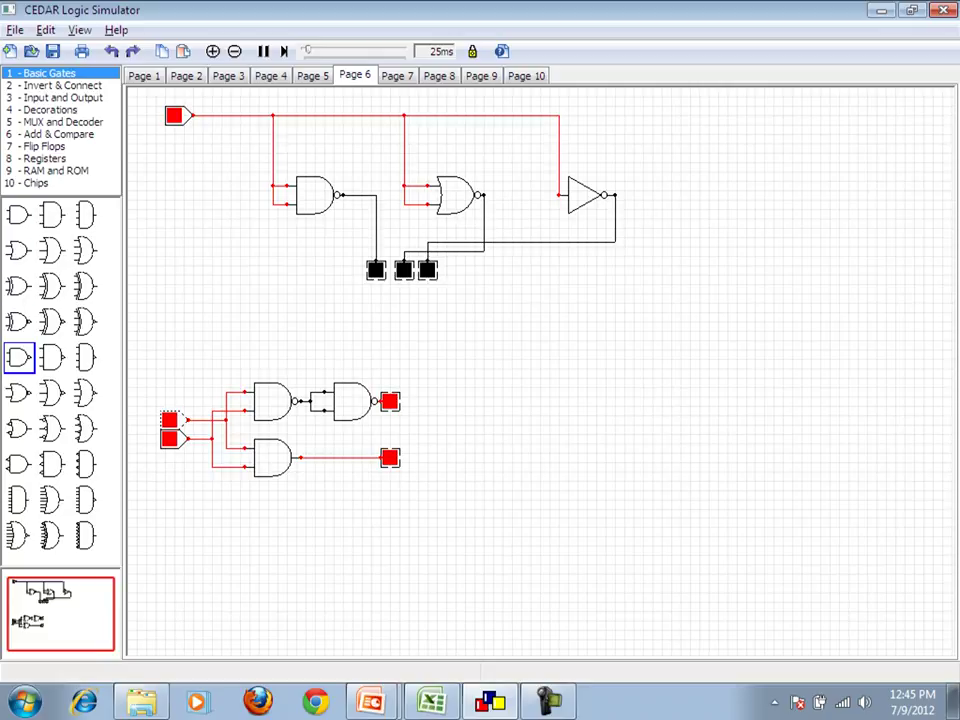
pyautogui.moveTo(18, 393); pyautogui.dragTo(271, 518)
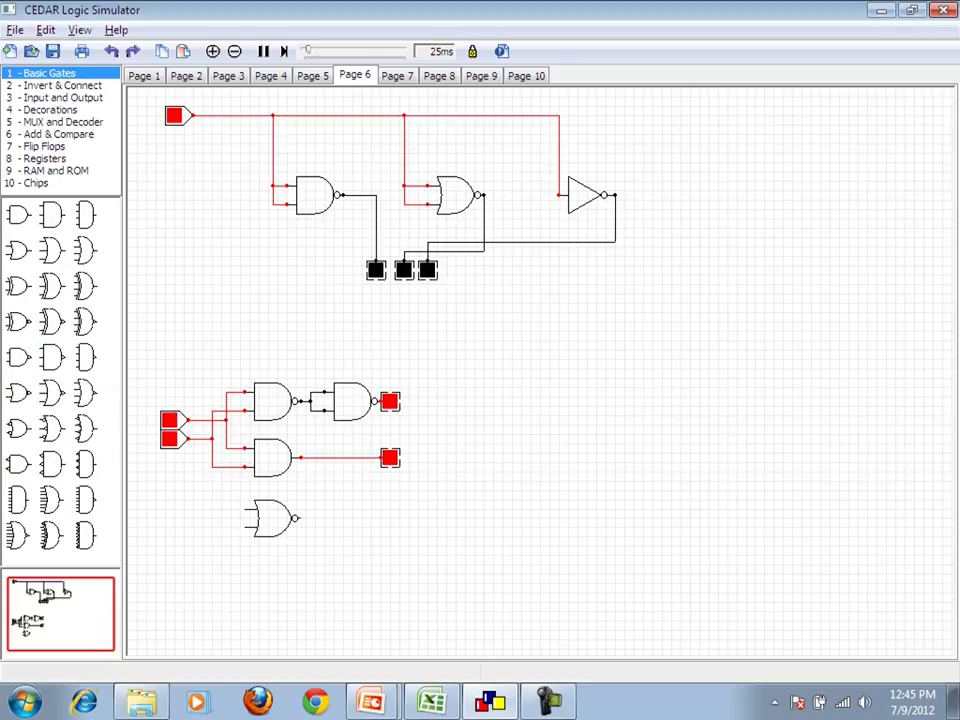
# Switch to Excel and open the NOR truth table on Sheet5.
pyautogui.click(432, 702)
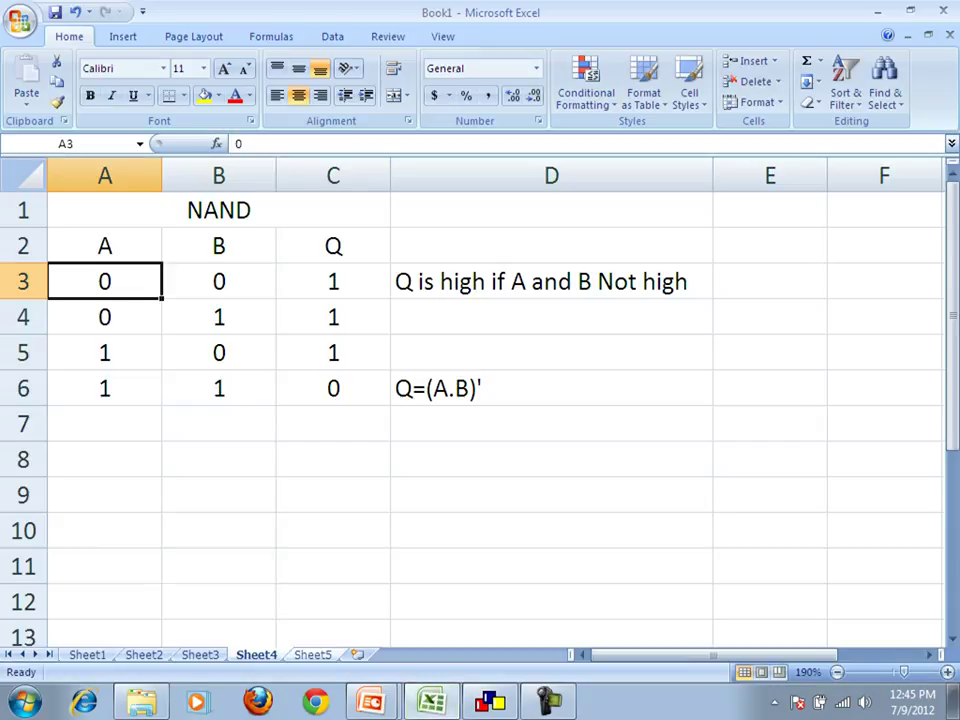
pyautogui.hotkey('ctrl', 'pagedown')
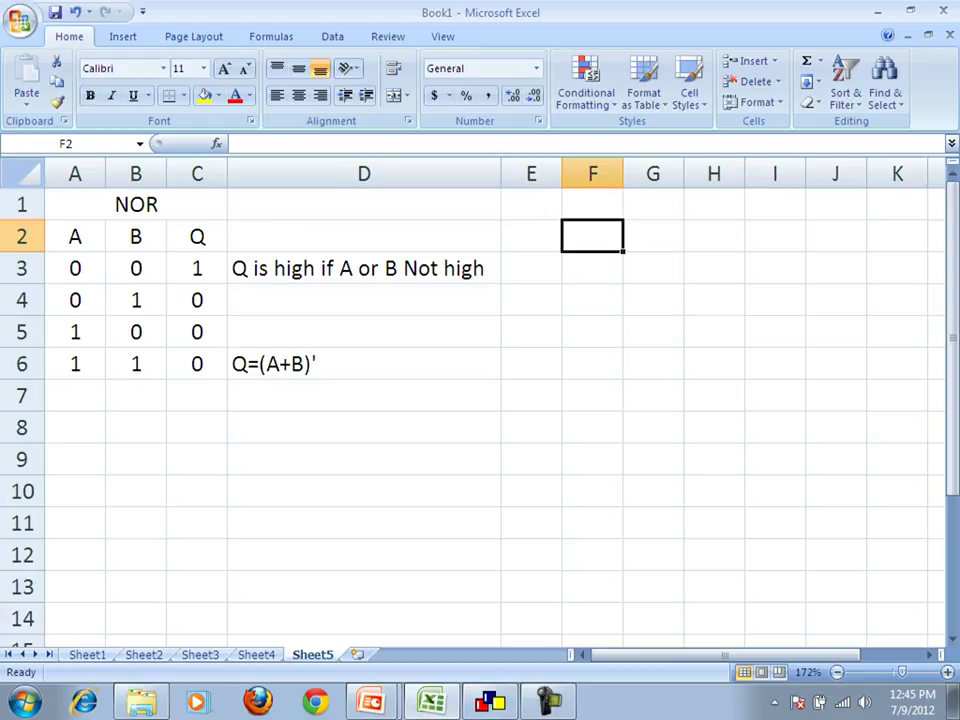
pyautogui.press('Left')
pyautogui.press('Left')
pyautogui.press('Left')
pyautogui.press('Left')
pyautogui.press('Left')
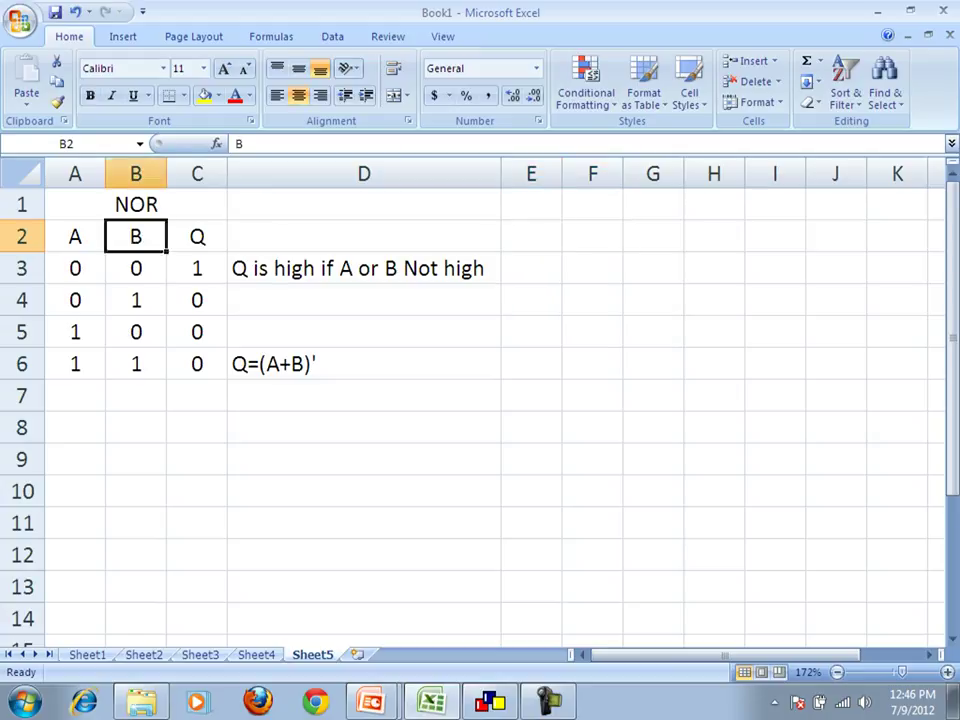
# Enter the heading AND in cell E1 beside the NOR truth table.
pyautogui.press('Right')
pyautogui.press('Right')
pyautogui.press('Right')
pyautogui.press('Left')
pyautogui.press('Left')
pyautogui.press('Left')
pyautogui.press('Right')
pyautogui.press('Right')
pyautogui.press('Right')
pyautogui.press('Right')
pyautogui.press('Right')
pyautogui.press('Right')
pyautogui.press('Right')
pyautogui.press('Right')
pyautogui.press('Right')
pyautogui.press('Left')
pyautogui.press('Left')
pyautogui.press('Left')
pyautogui.press('Left')
pyautogui.press('Left')
pyautogui.press('Up')
pyautogui.press('Right')
pyautogui.press('Left')
pyautogui.write('AND')
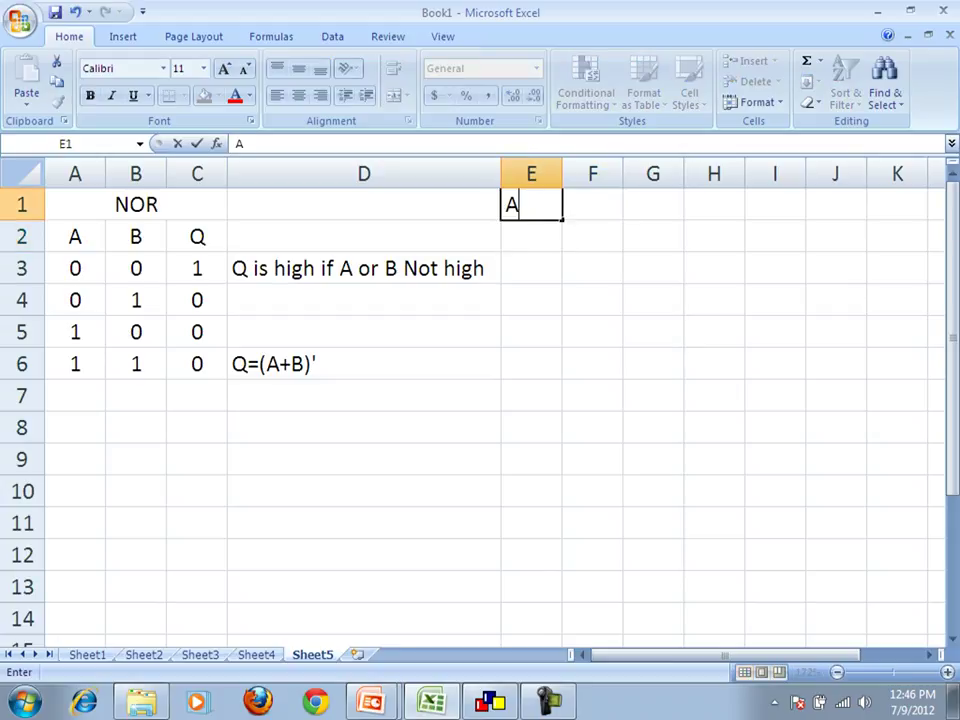
# Merge and centre the AND heading across cells E1 to G1.
pyautogui.hotkey('shift', 'Right')
pyautogui.hotkey('shift', 'Right')
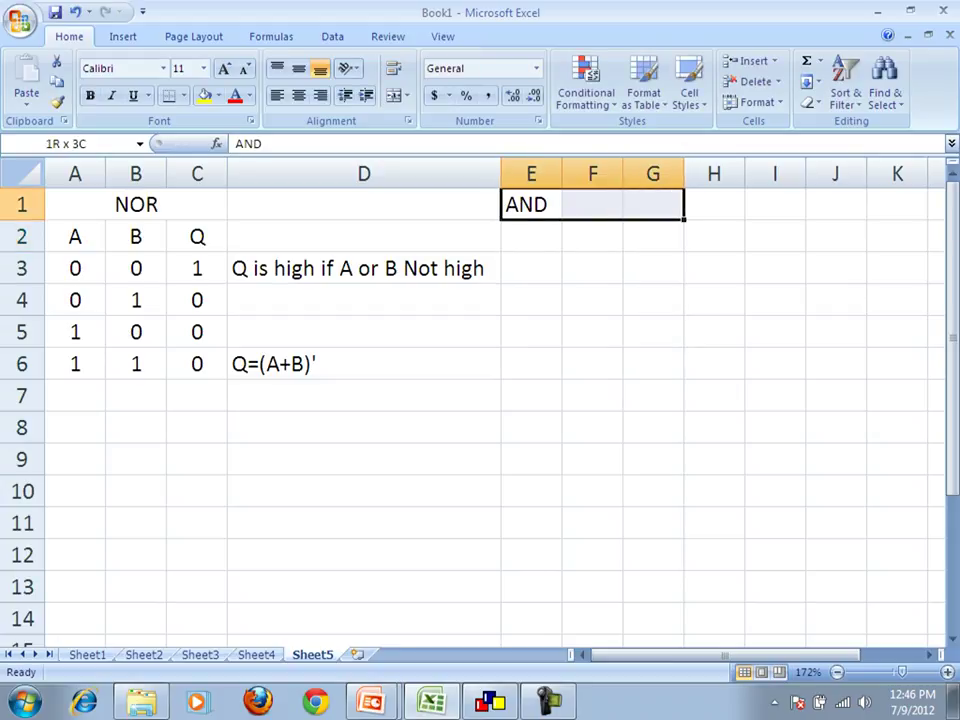
pyautogui.press('alt')
pyautogui.press('h')
pyautogui.press('m')
pyautogui.press('c')
pyautogui.press('Down')
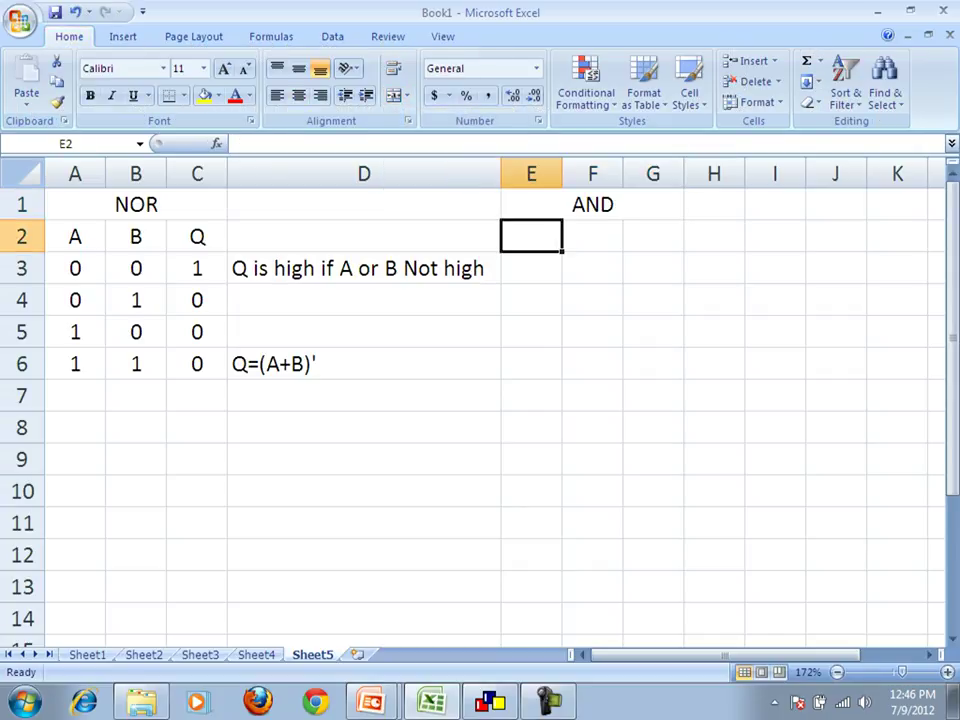
# Enter the column headings A, B and Q in cells E2 to G2 under the AND heading.
pyautogui.write('AND')
pyautogui.press('Tab')
pyautogui.press('Left')
pyautogui.press('alt')
pyautogui.write('hac')
pyautogui.write('A')
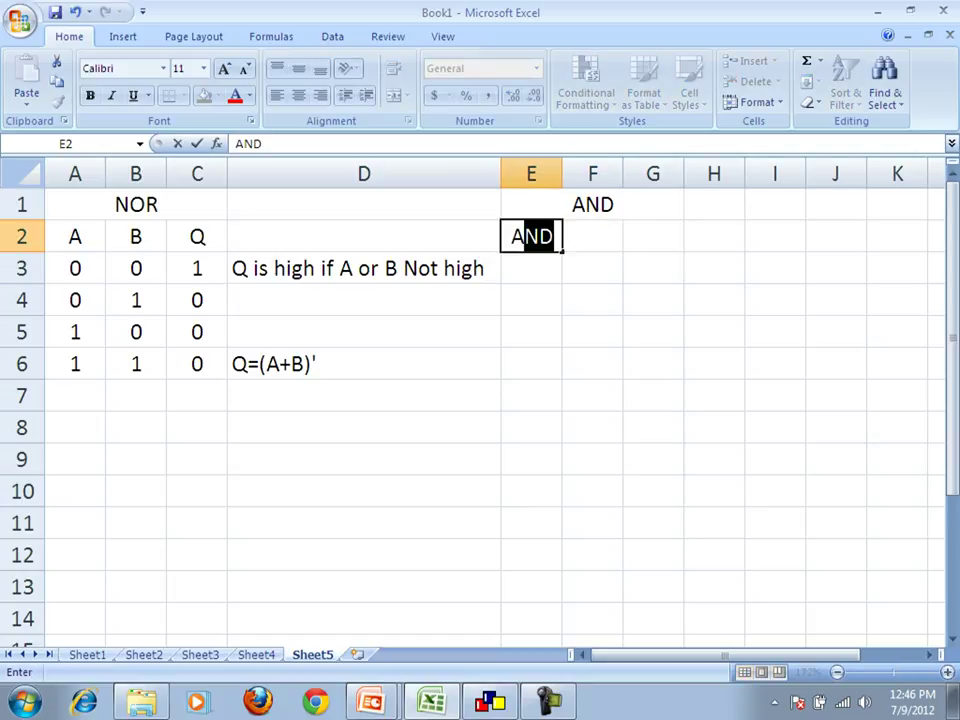
pyautogui.press('BackSpace')
pyautogui.press('Tab')
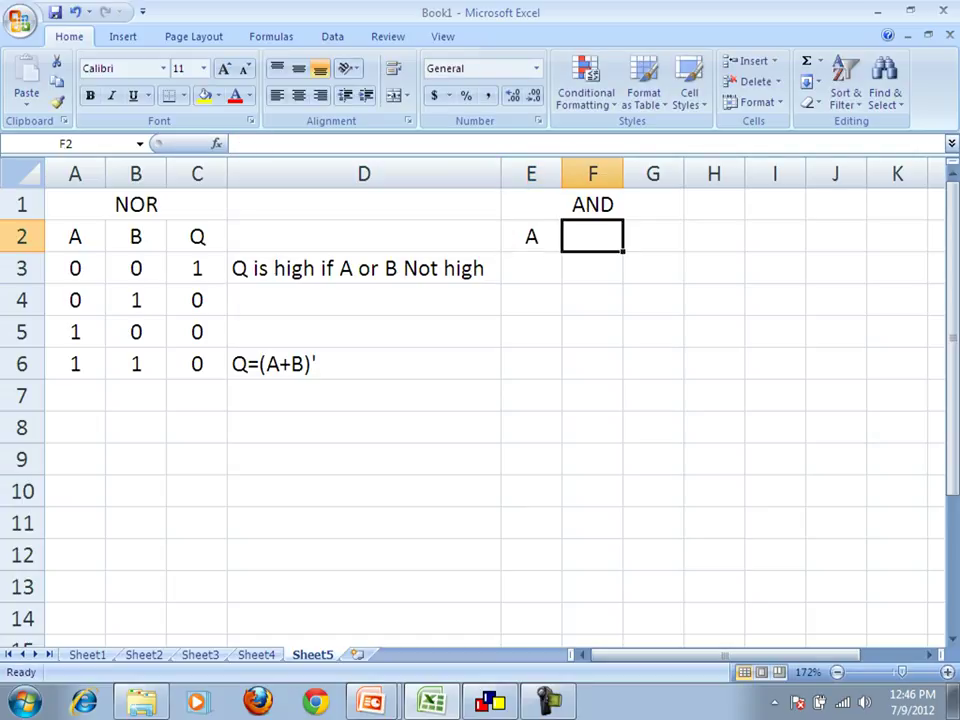
pyautogui.write('B')
pyautogui.press('Tab')
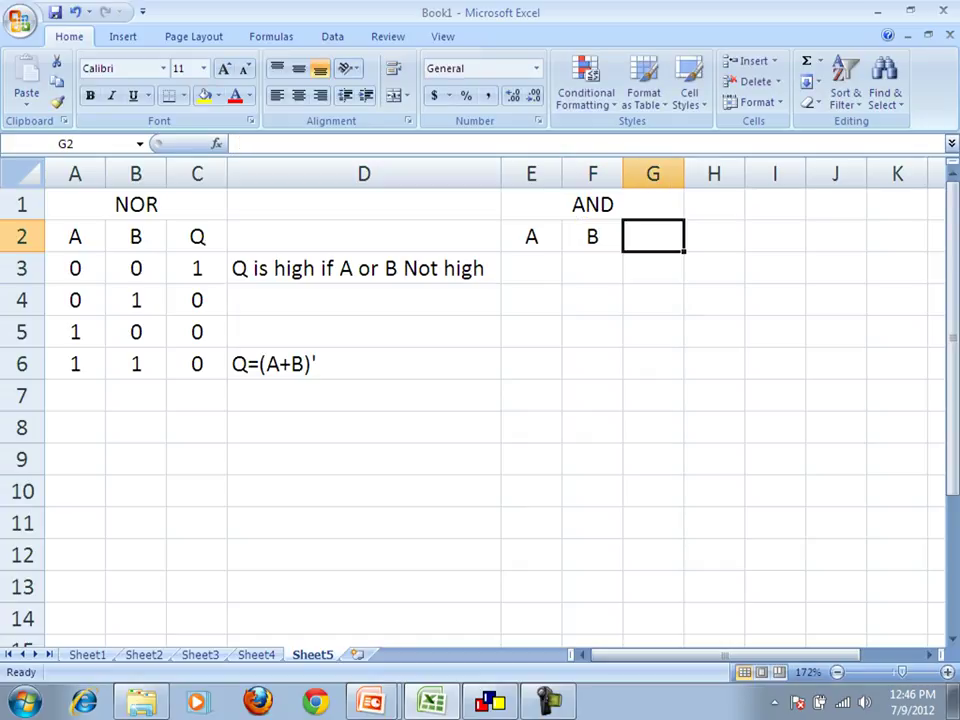
pyautogui.write('Q')
pyautogui.press('Return')
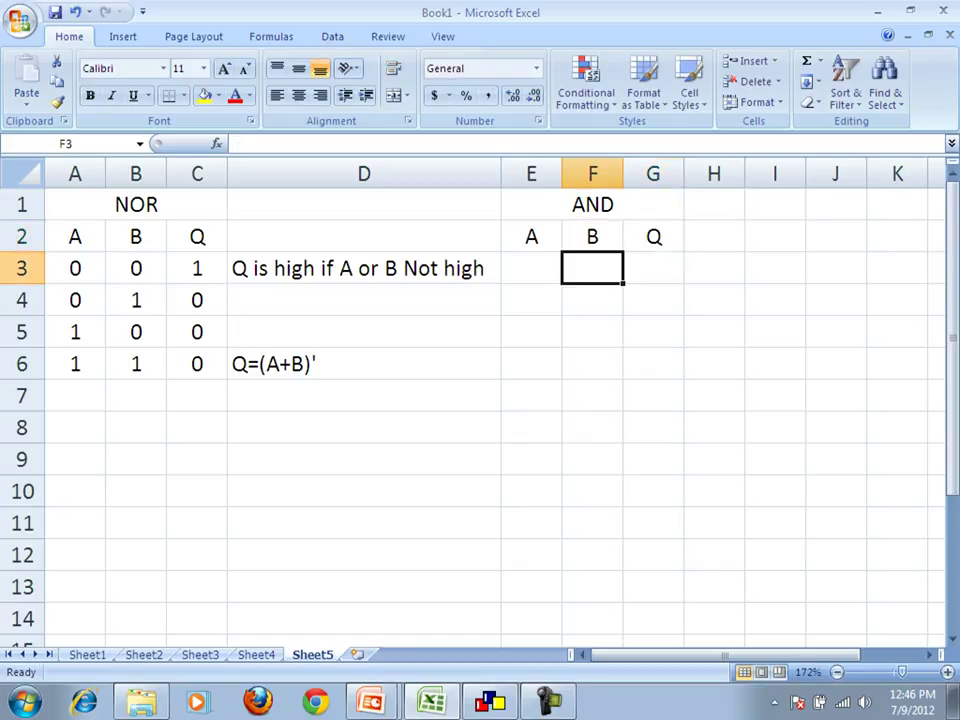
# Enter the AND table's first two A and B input pairs, 1 1 and 1 0, in cells E3 to F4.
pyautogui.write('1')
pyautogui.press('Tab')
pyautogui.write('1')
pyautogui.press('Tab')
pyautogui.press('Left')
pyautogui.press('Down')
pyautogui.write('0')
pyautogui.press('Left')
pyautogui.write('1')
pyautogui.press('Down')
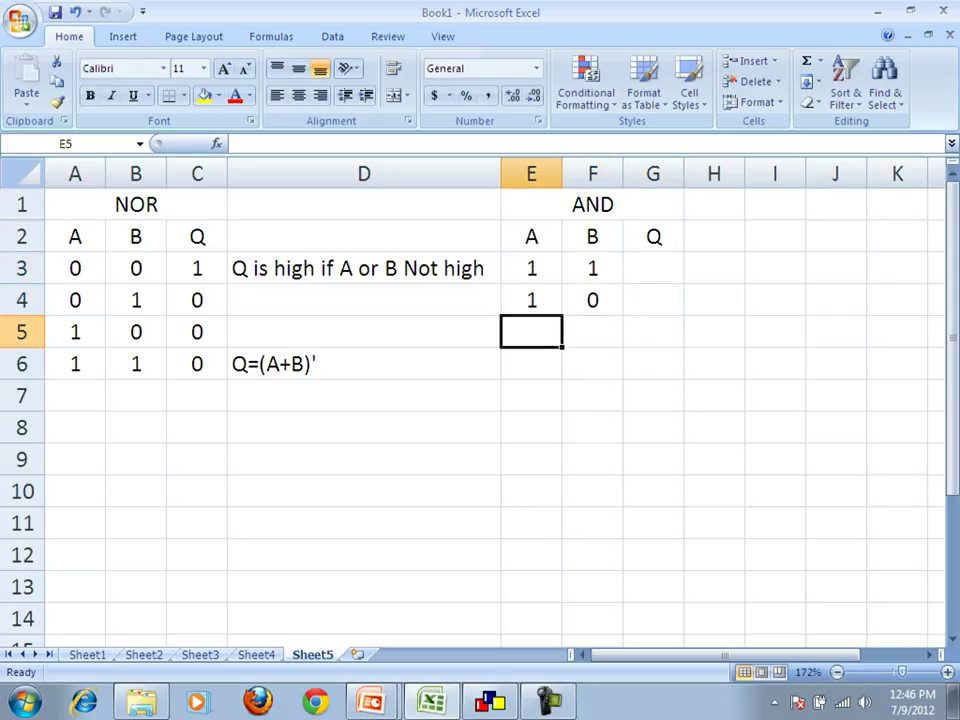
# Enter the AND table's last two A and B input pairs, 0 1 and 0 0, in cells E5 to F6.
pyautogui.write('0')
pyautogui.press('Right')
pyautogui.write('1')
pyautogui.press('Down')
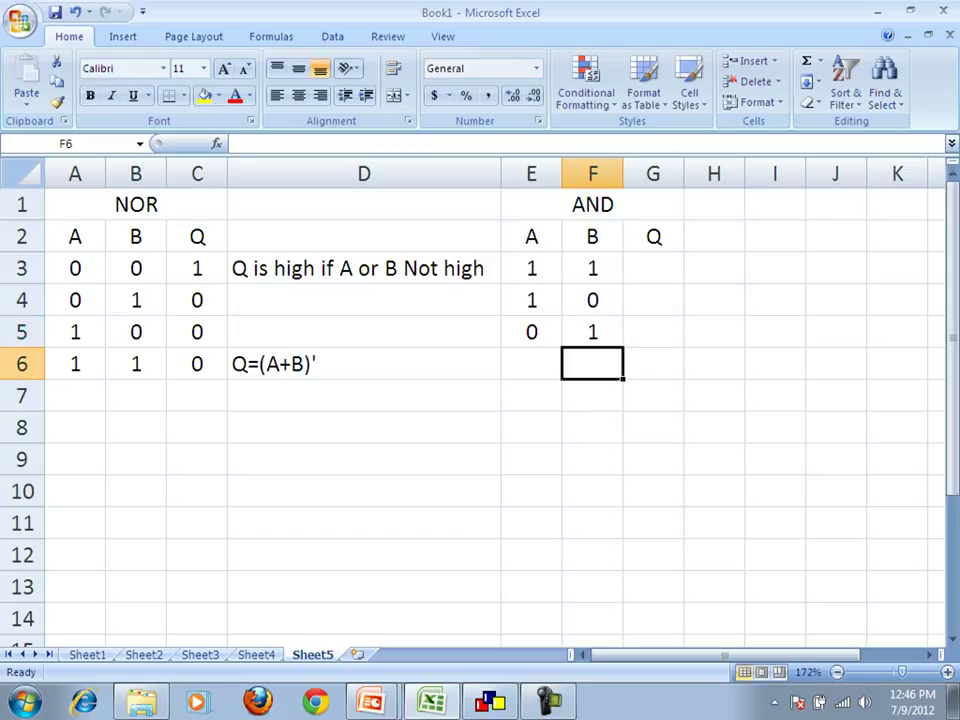
pyautogui.press('Left')
pyautogui.write('0')
pyautogui.press('Right')
pyautogui.write('0')
pyautogui.press('Right')
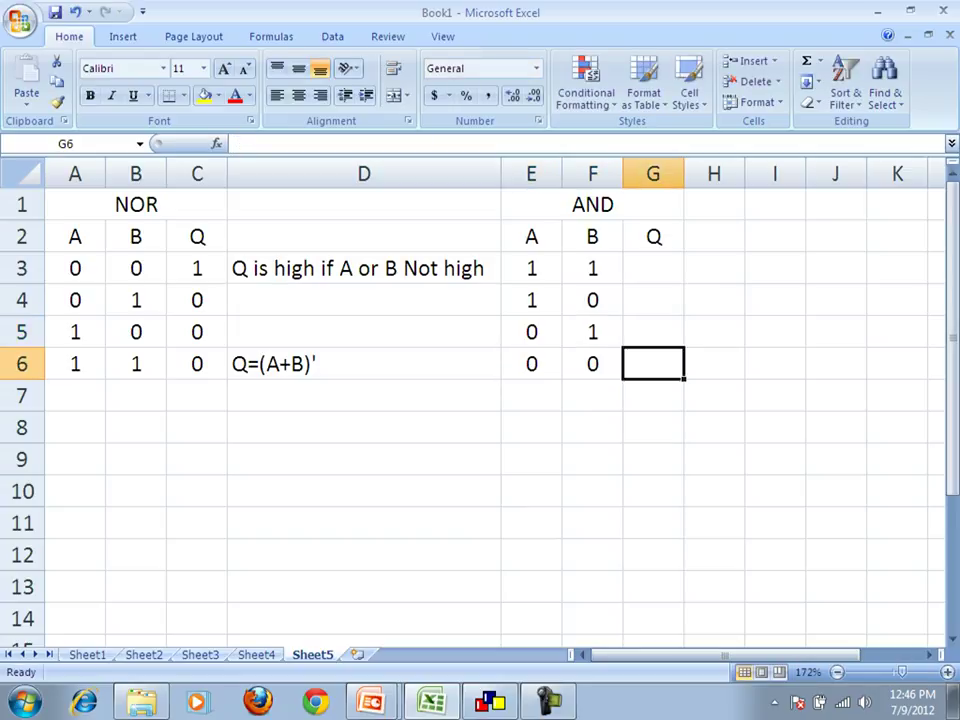
# Fill the AND table's Q column in cells G3 to G6 with 1, 0, 0 and 0.
pyautogui.press('Up')
pyautogui.press('Up')
pyautogui.press('Up')
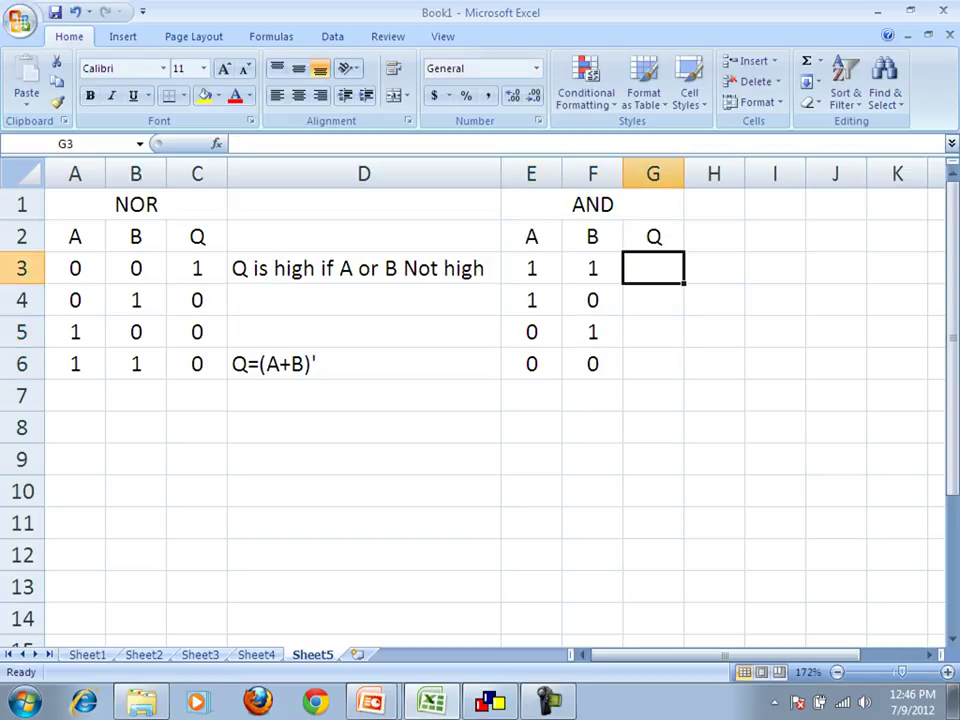
pyautogui.write('1')
pyautogui.press('Return')
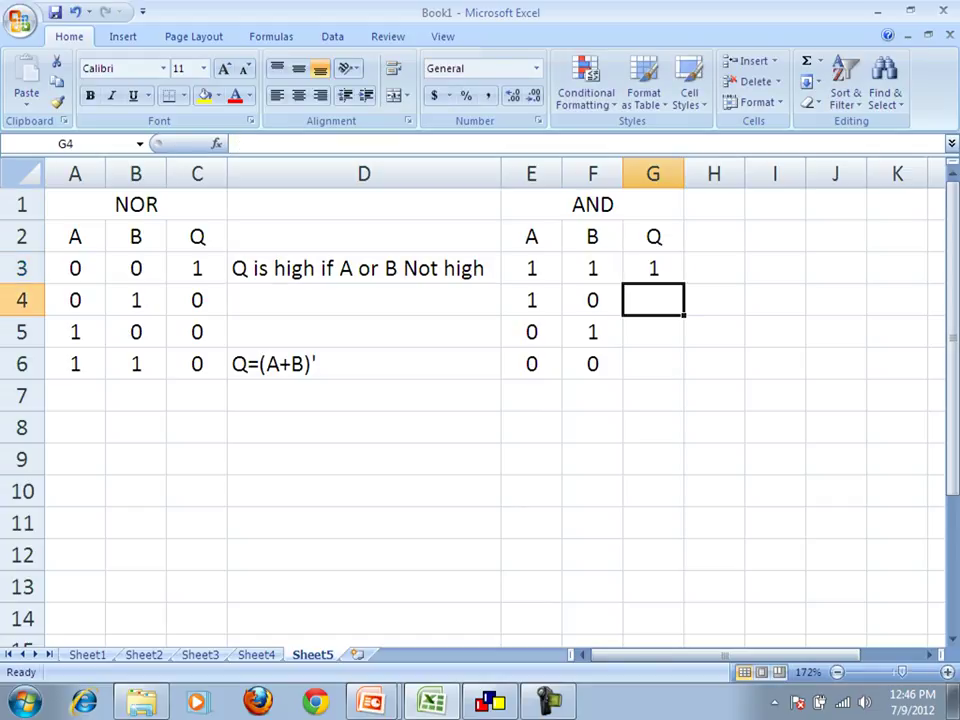
pyautogui.write('0')
pyautogui.press('Return')
pyautogui.write('0')
pyautogui.press('Return')
pyautogui.write('0')
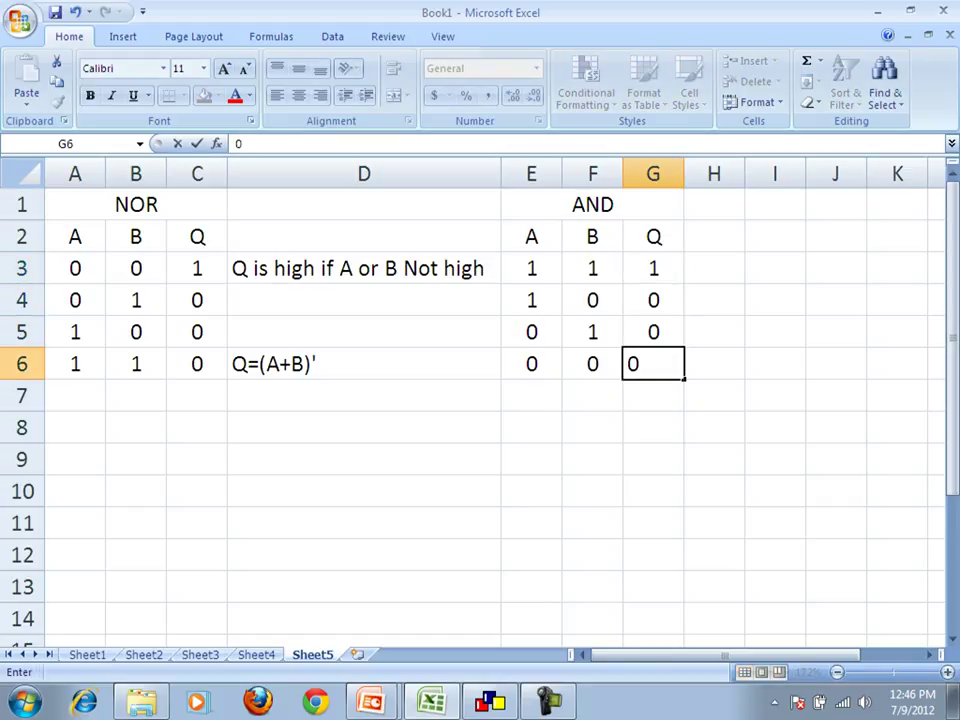
pyautogui.press('Return')
pyautogui.press('Up')
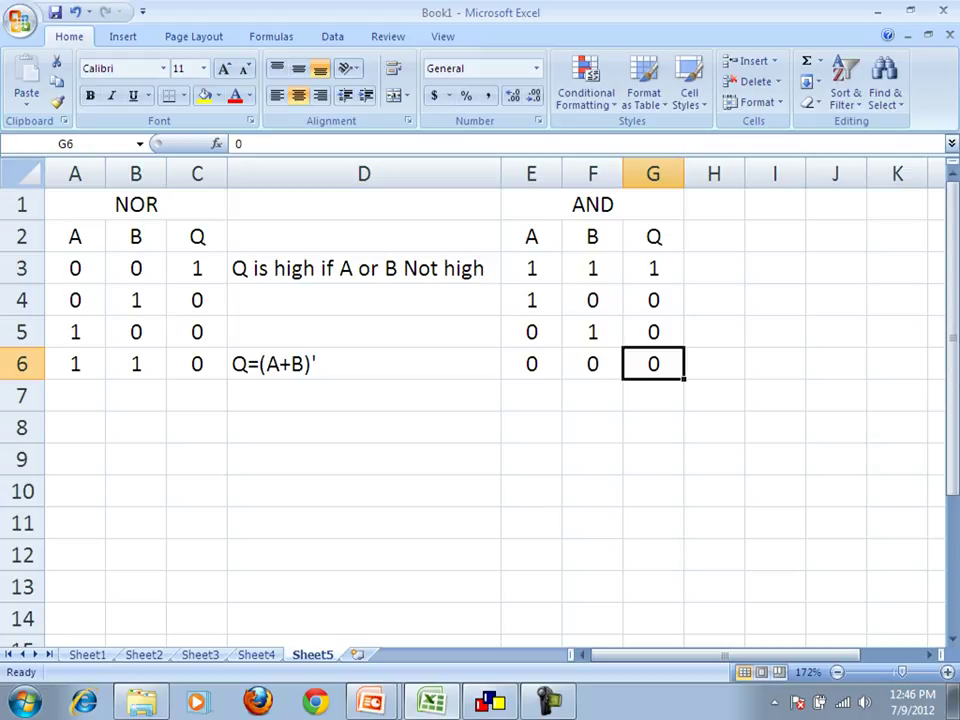
# Highlight the Q columns of the AND and NOR tables, G and C, with yellow fill.
pyautogui.moveTo(684, 370)
pyautogui.mouseDown()
pyautogui.moveTo(684, 274)
pyautogui.moveTo(684, 372)
pyautogui.mouseUp()
pyautogui.click(653, 174)
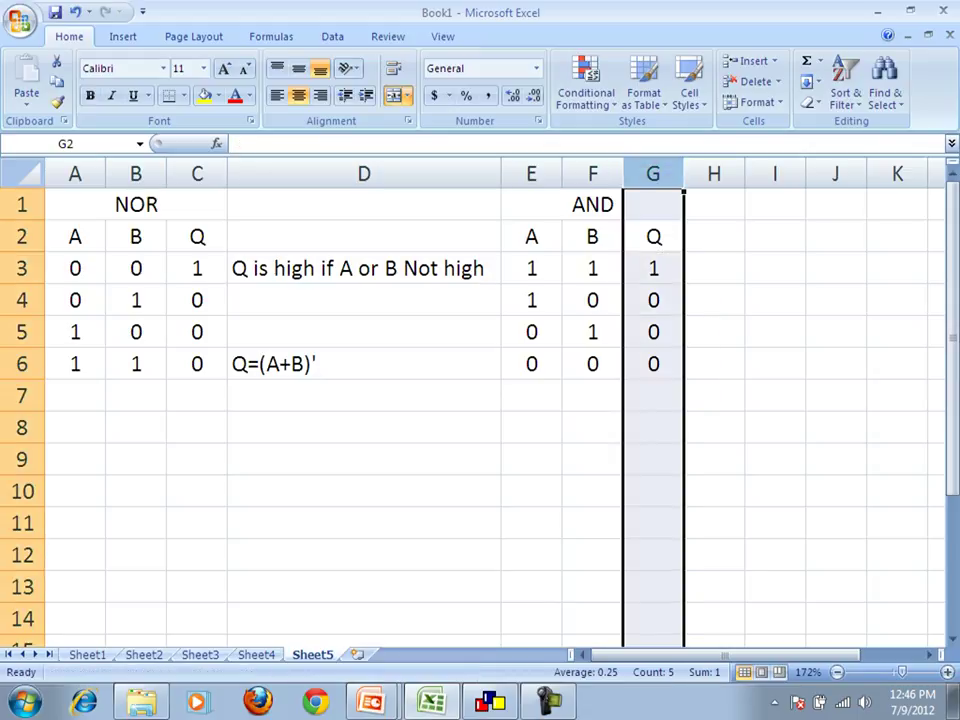
pyautogui.click(204, 95)
pyautogui.click(197, 174)
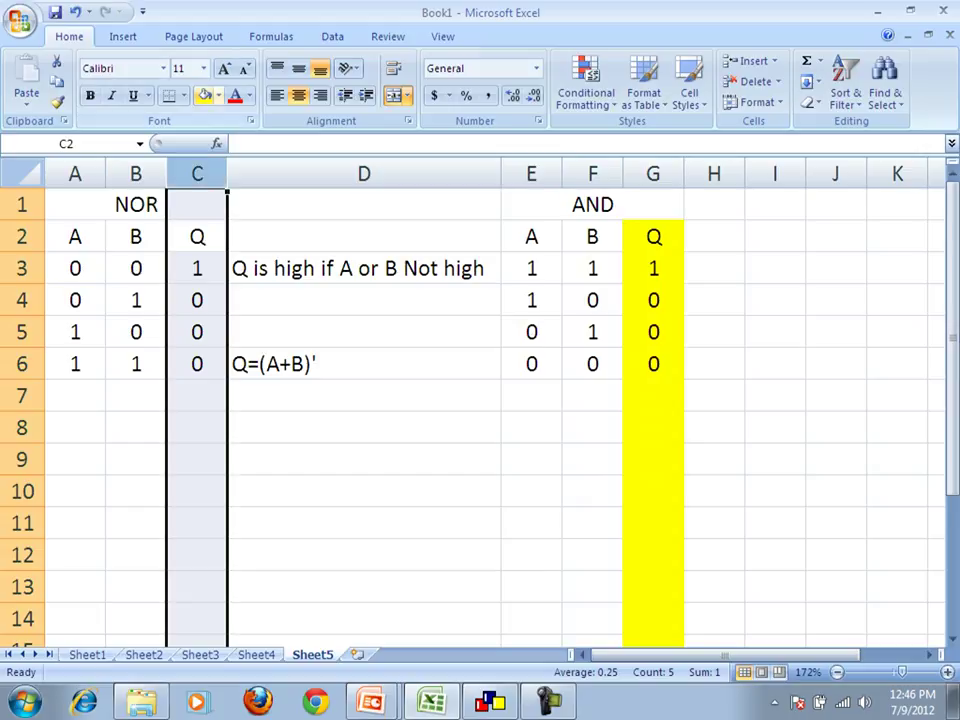
pyautogui.click(204, 95)
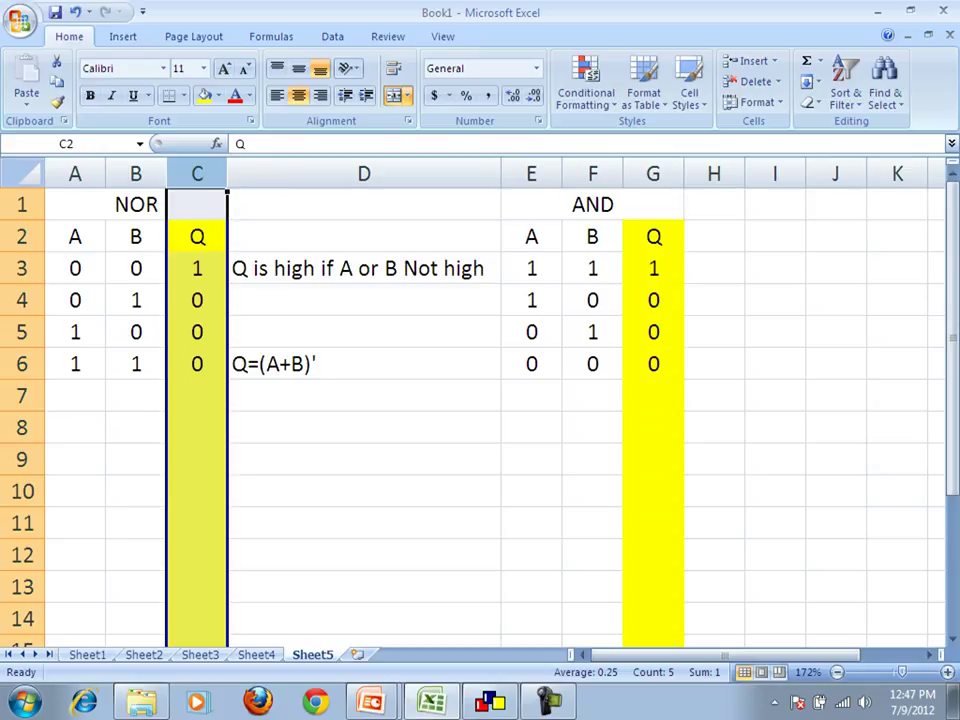
# Compare the A and B inputs and Q outputs of the NOR and AND truth tables row by row.
pyautogui.click(136, 268)
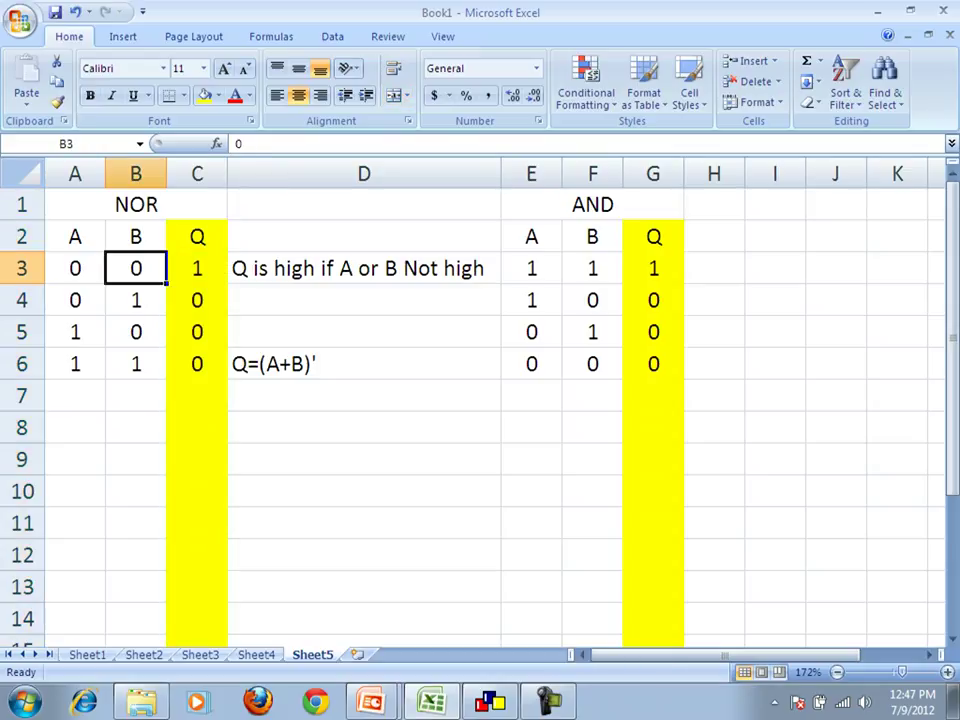
pyautogui.click(592, 268)
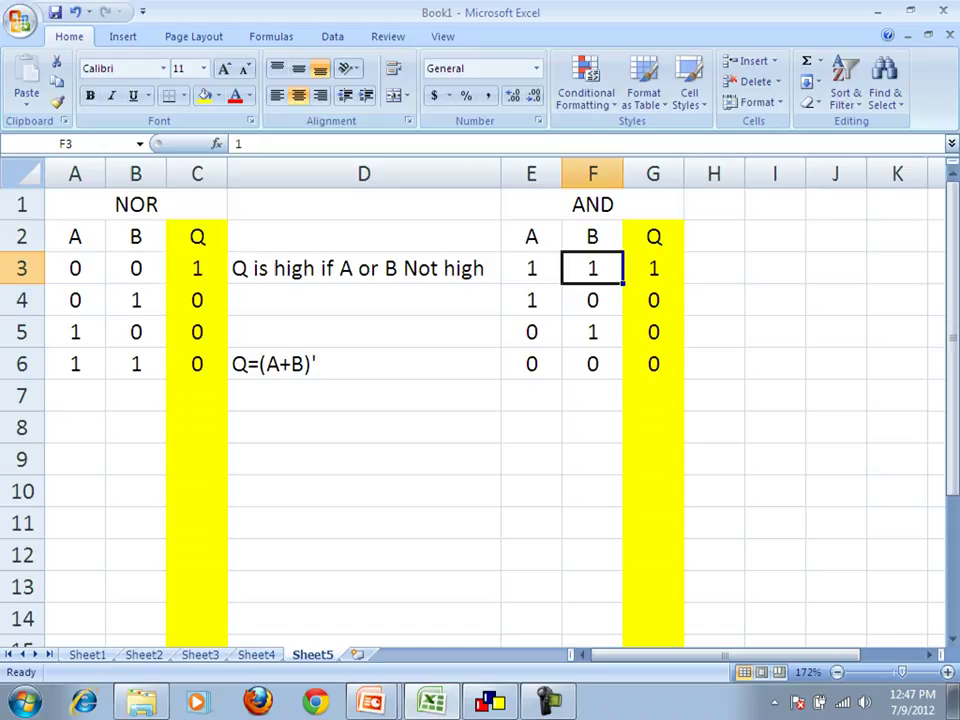
pyautogui.click(197, 268)
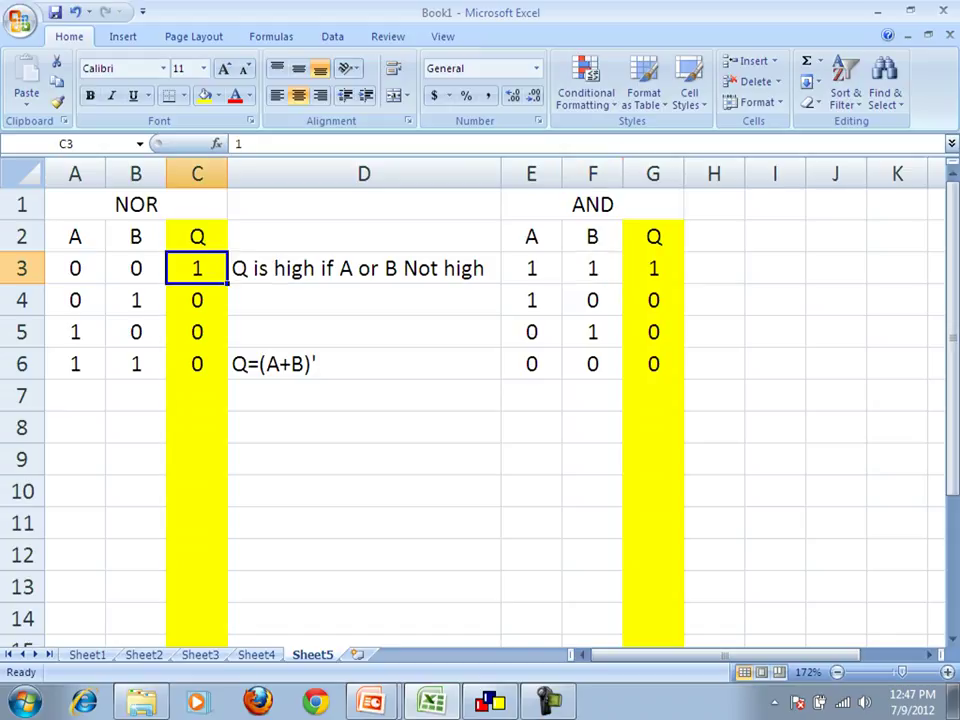
pyautogui.click(653, 268)
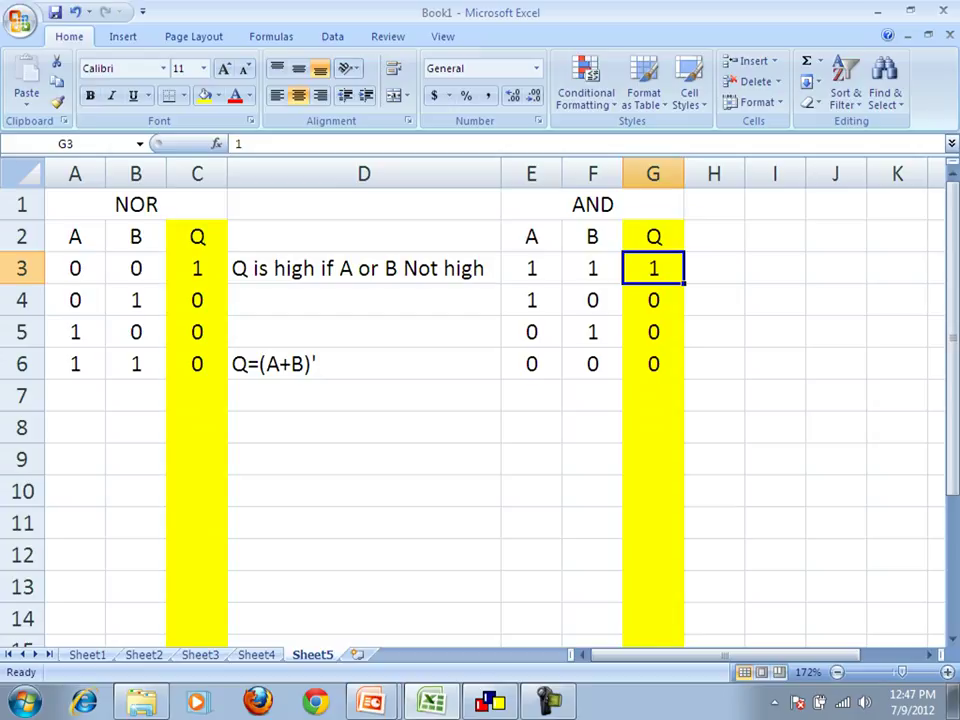
pyautogui.press('Left')
pyautogui.press('Left')
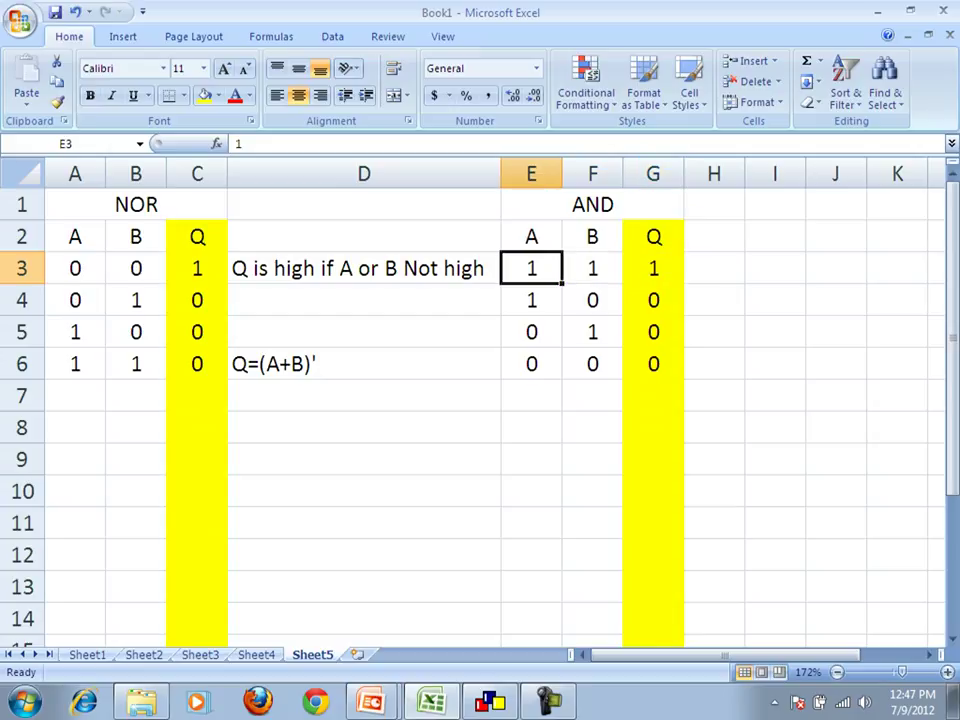
pyautogui.press('Down')
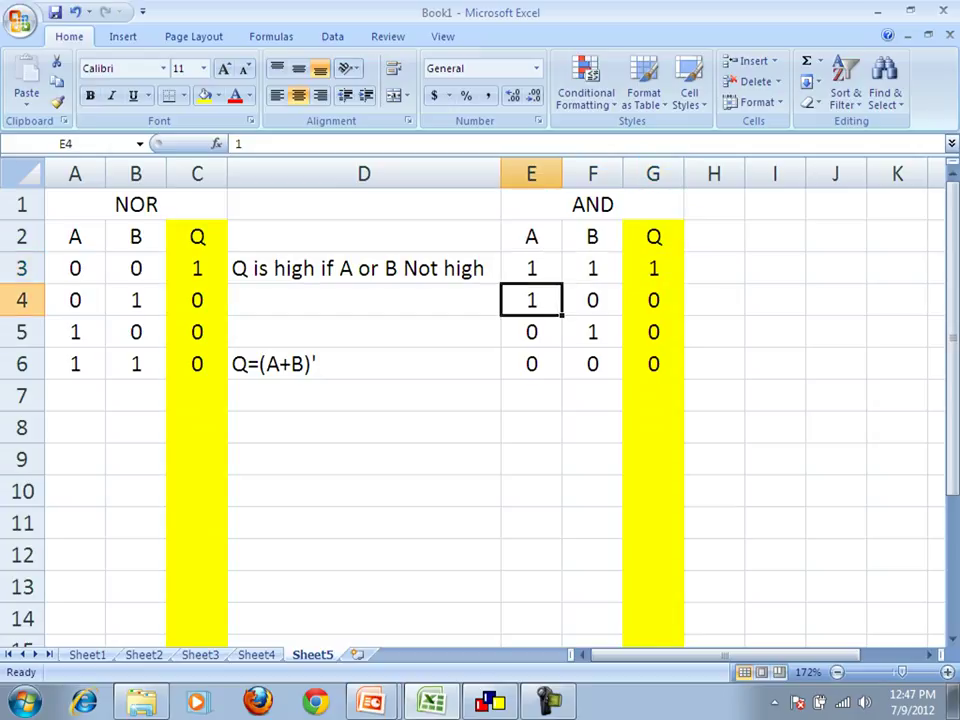
pyautogui.press('Right')
pyautogui.press('Left')
pyautogui.press('Down')
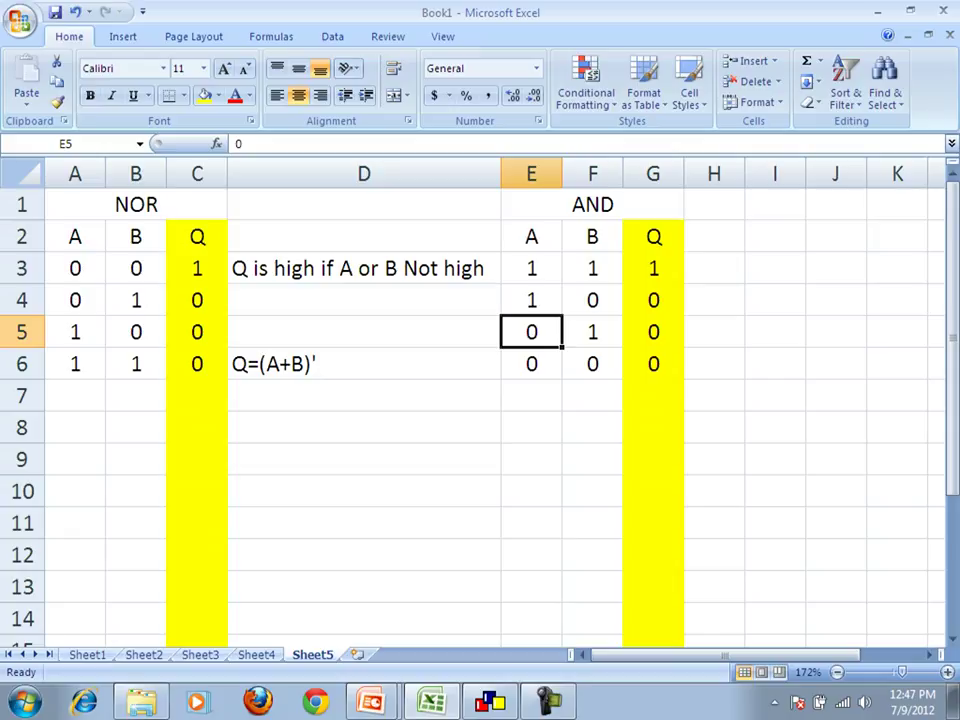
pyautogui.press('Right')
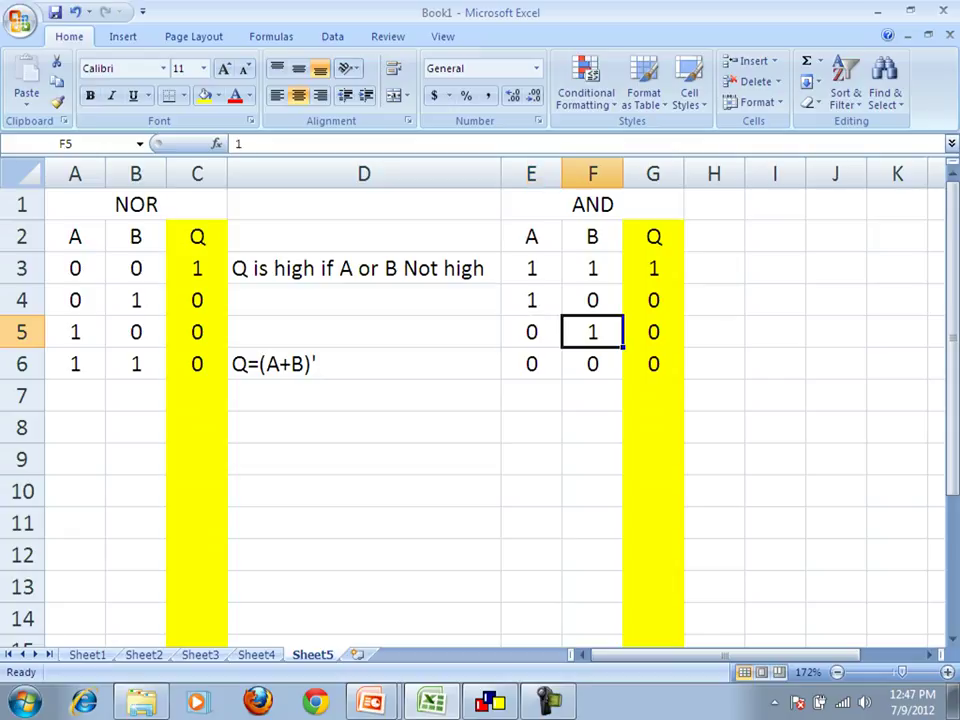
pyautogui.press('Down')
pyautogui.press('Left')
pyautogui.press('Right')
pyautogui.press('Left')
pyautogui.press('Left')
pyautogui.press('Left')
pyautogui.press('Left')
pyautogui.press('Left')
pyautogui.press('Right')
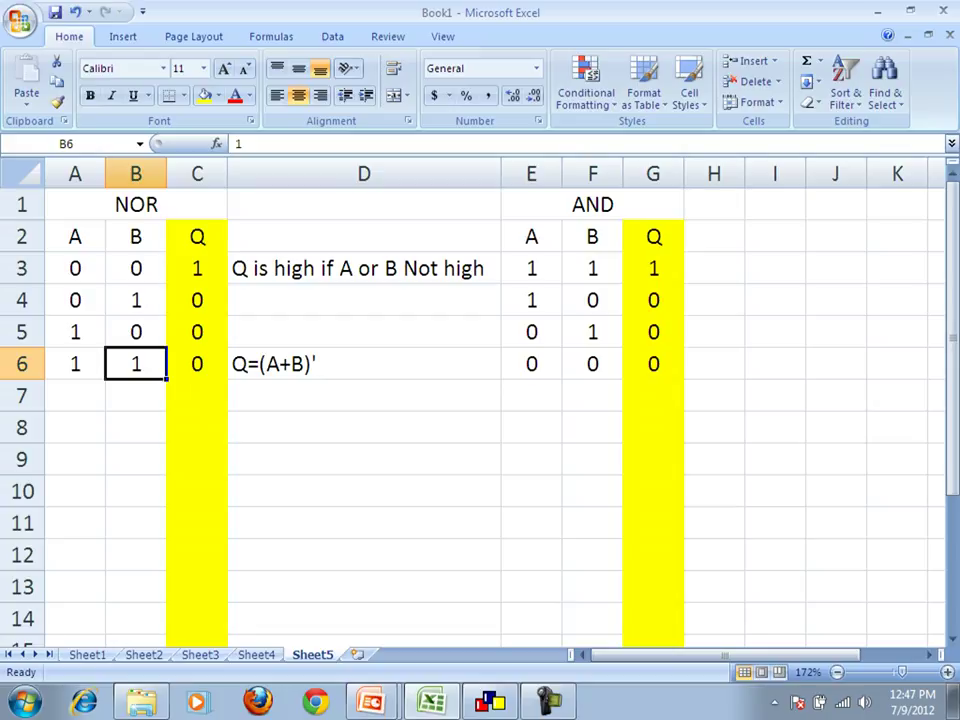
# Switch to CEDAR Logic Simulator and arrange three 2-input NOR gates, two feeding the third, with each feeding gate's inputs tied together.
pyautogui.click(490, 700)
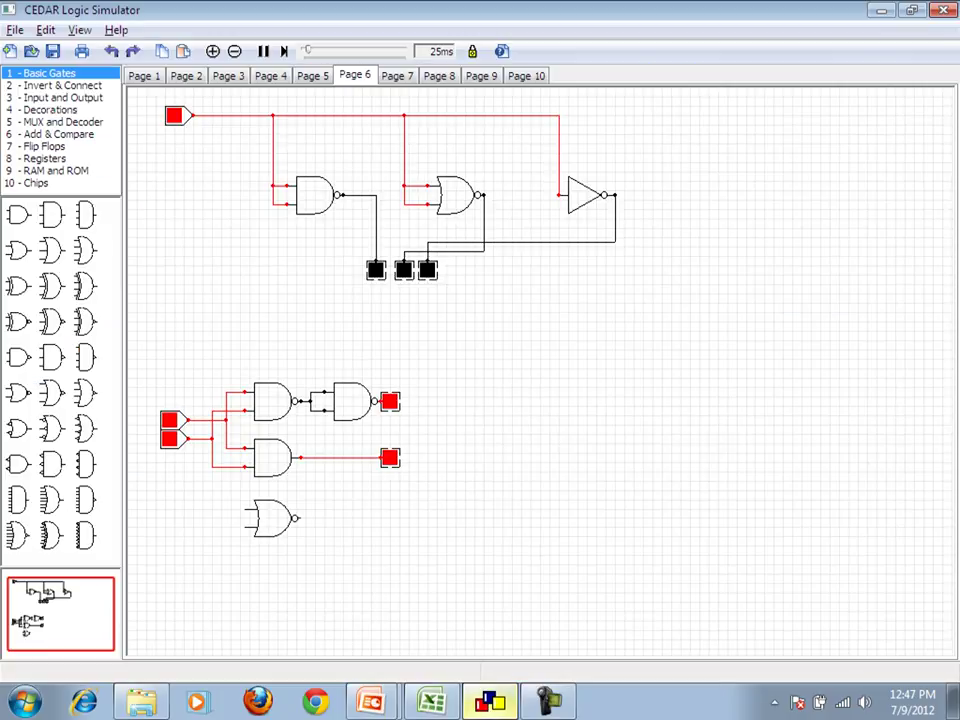
pyautogui.moveTo(270, 518); pyautogui.dragTo(364, 550)
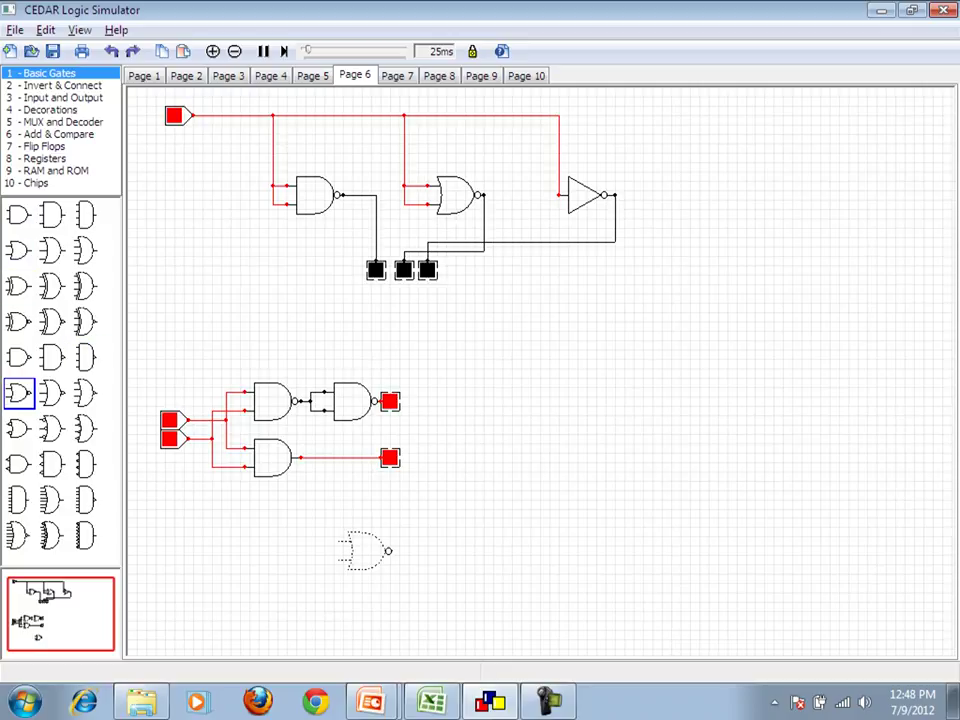
pyautogui.moveTo(18, 392); pyautogui.dragTo(276, 518)
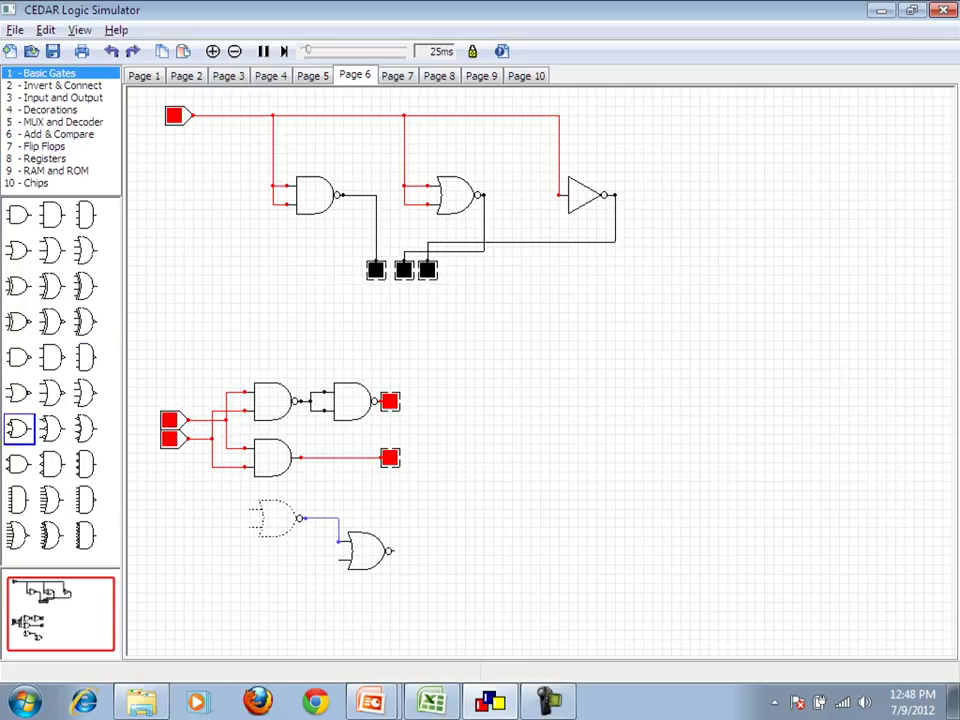
pyautogui.moveTo(20, 400); pyautogui.dragTo(272, 592)
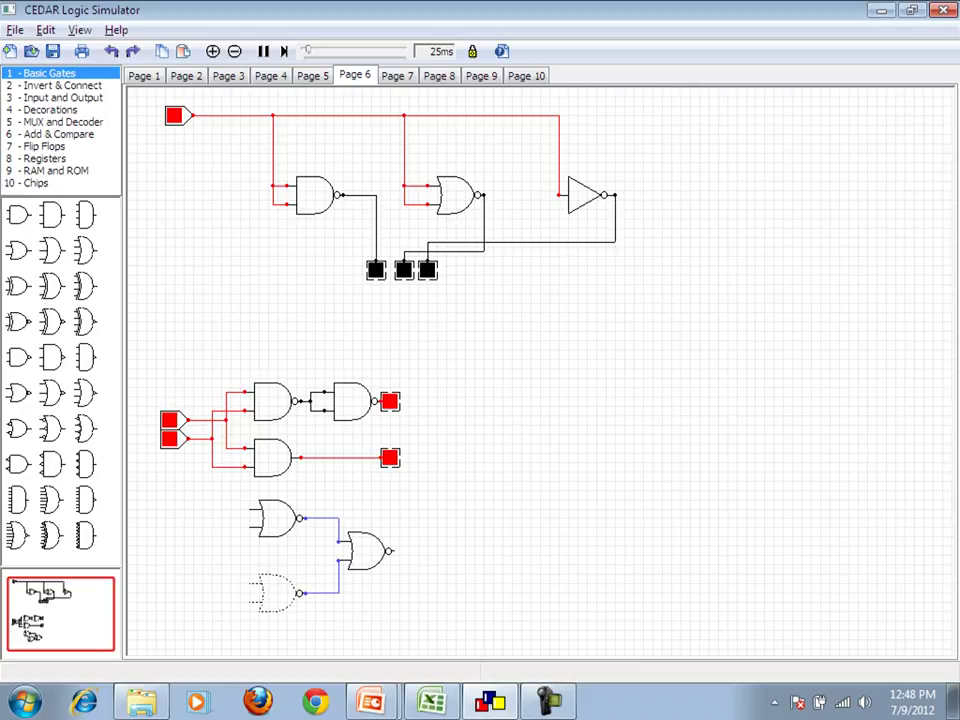
pyautogui.moveTo(249, 527); pyautogui.dragTo(249, 510)
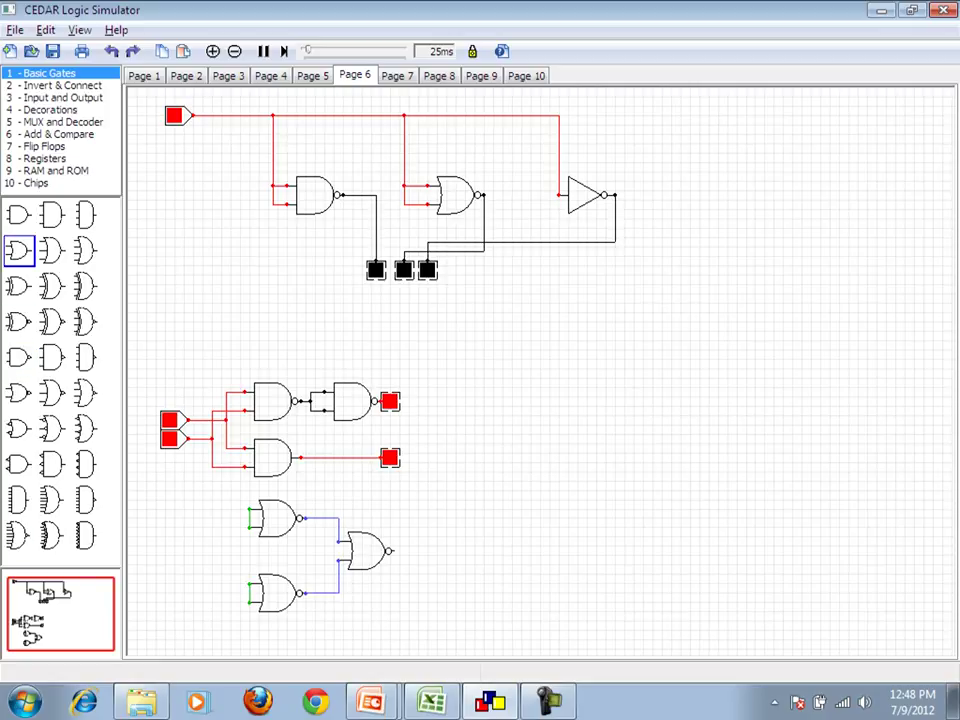
pyautogui.click(55, 97)
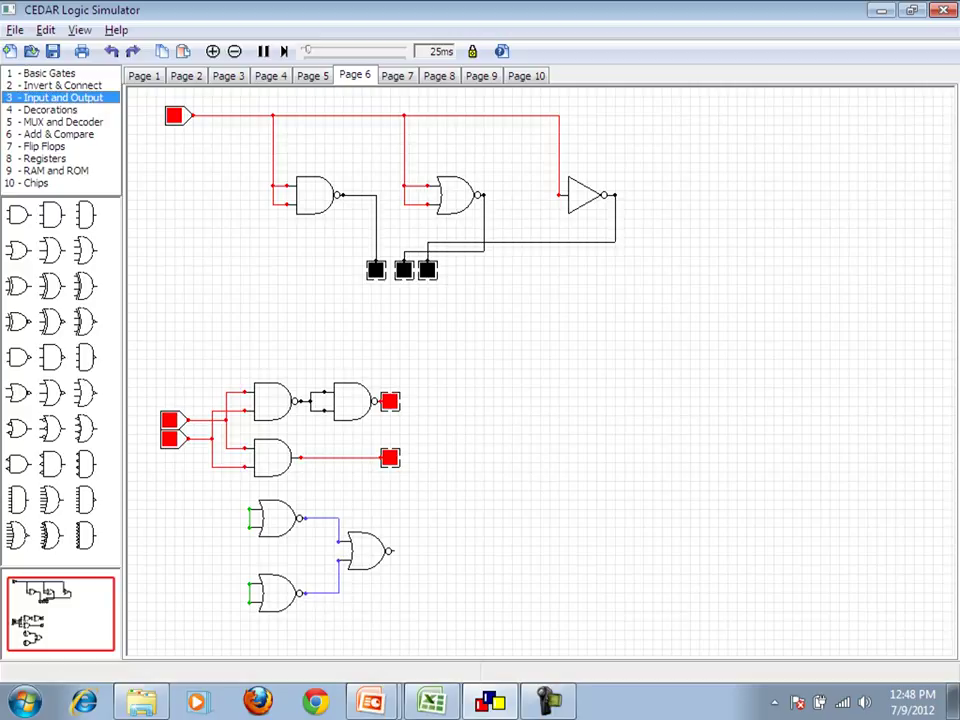
pyautogui.moveTo(17, 218); pyautogui.dragTo(249, 518)
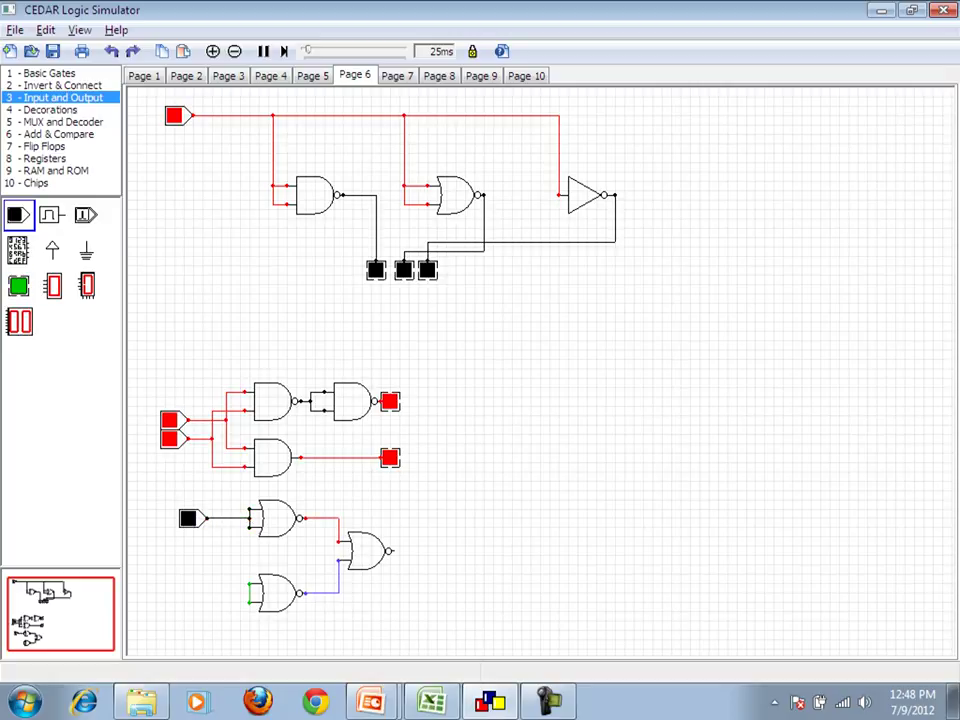
pyautogui.moveTo(17, 214); pyautogui.dragTo(188, 589)
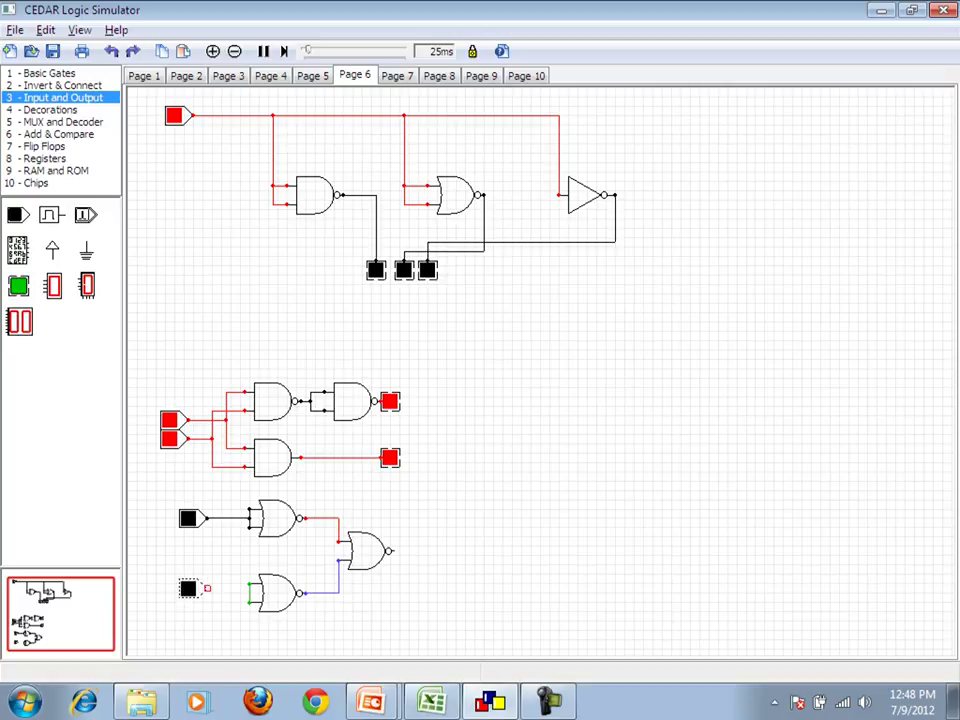
pyautogui.click(189, 518)
pyautogui.press('Delete')
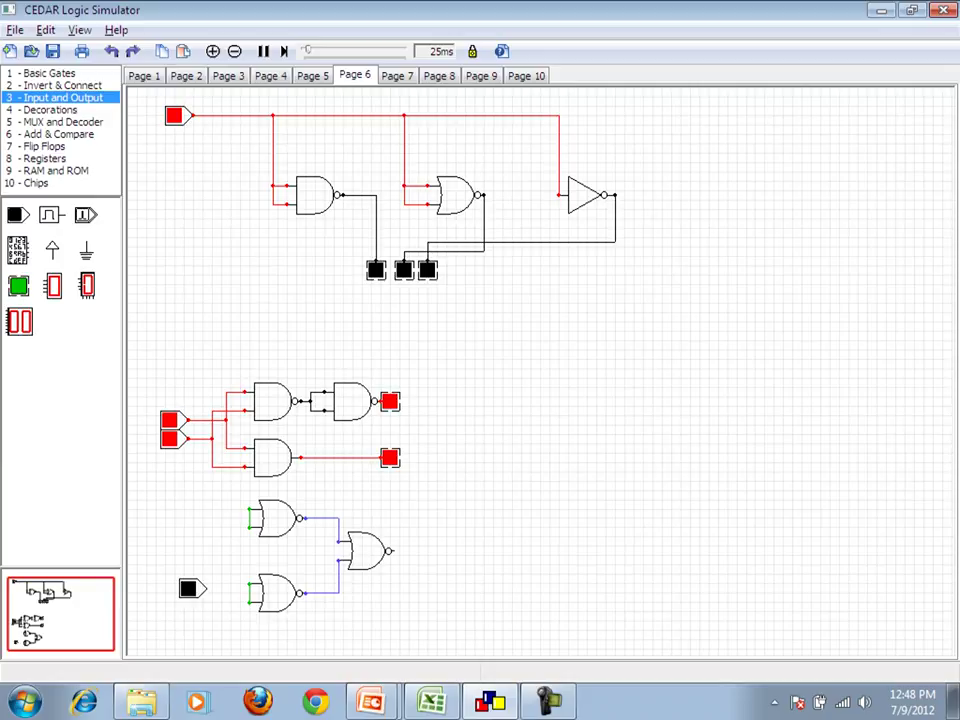
pyautogui.click(189, 588)
pyautogui.press('Delete')
# Wire the upper feeding NOR gate's first input to the AND gate's upper input.
pyautogui.moveTo(250, 510); pyautogui.dragTo(231, 446)
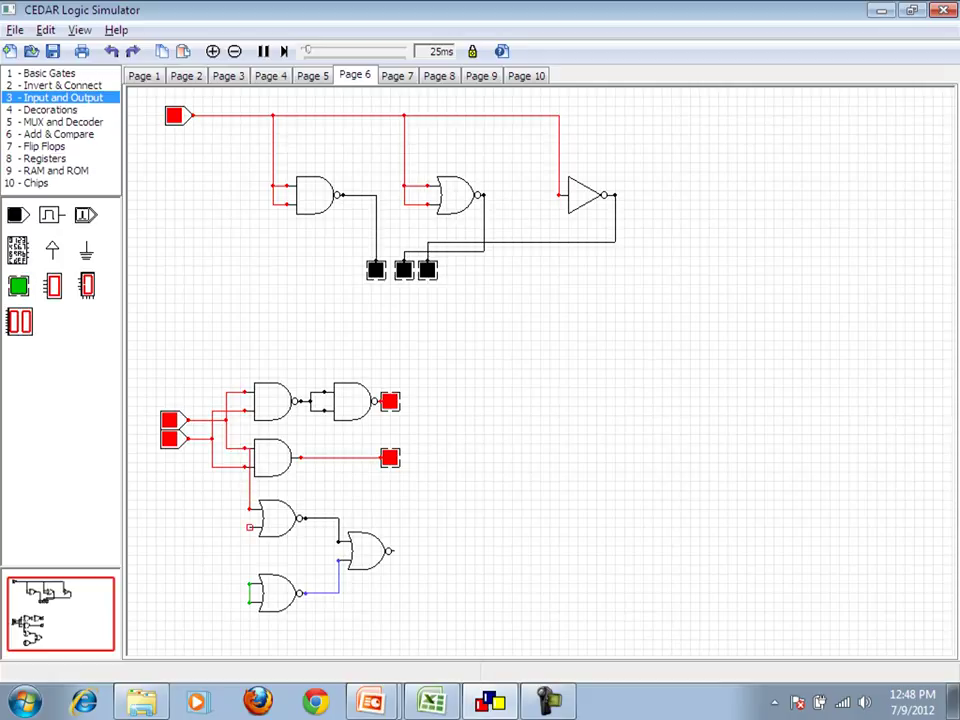